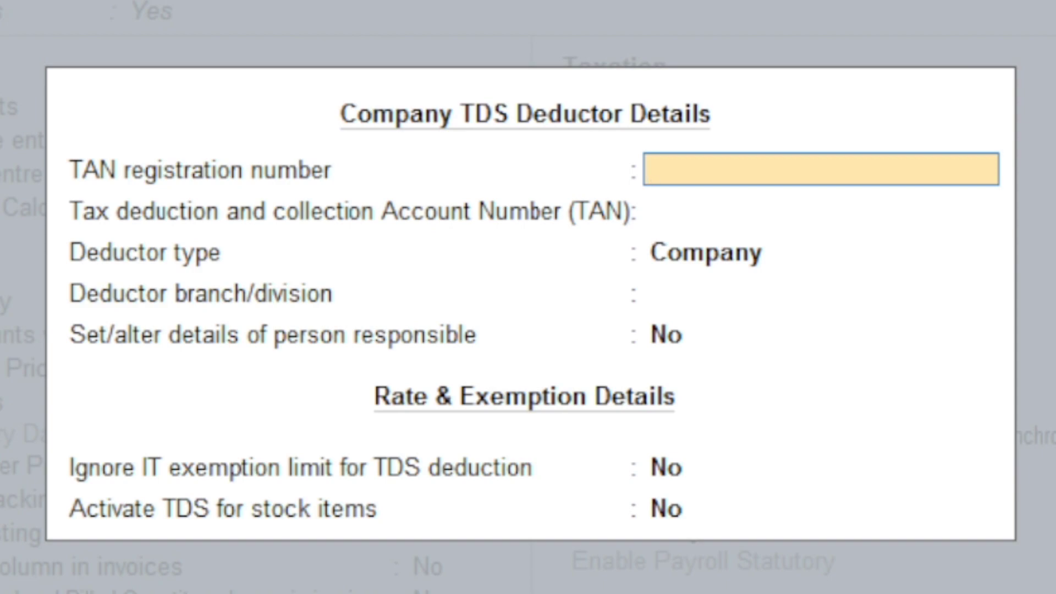
{"action": "key", "text": "alt+Tab"}
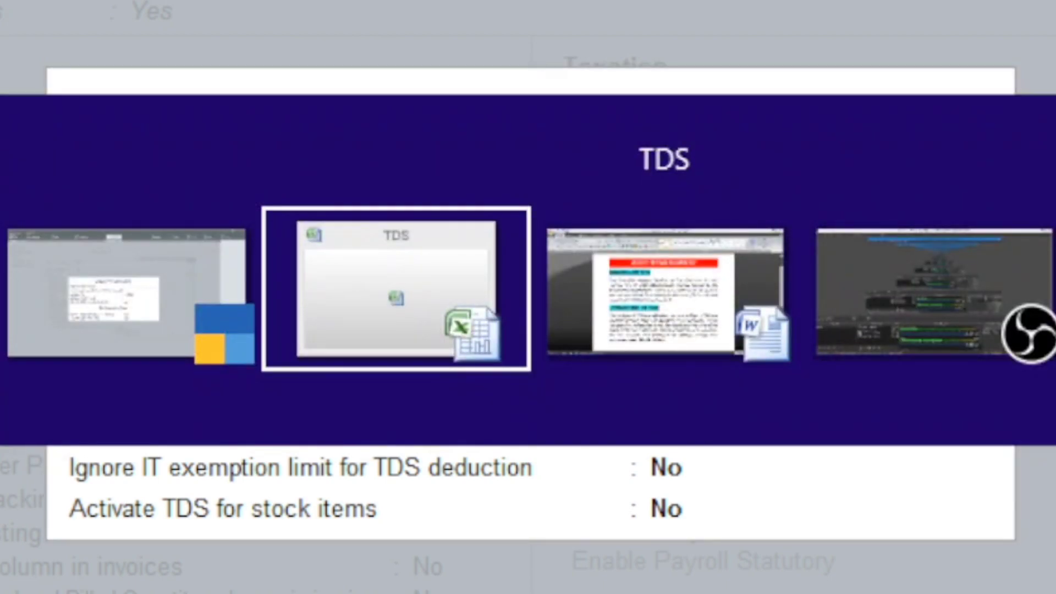
{"action": "key", "text": "alt+Tab"}
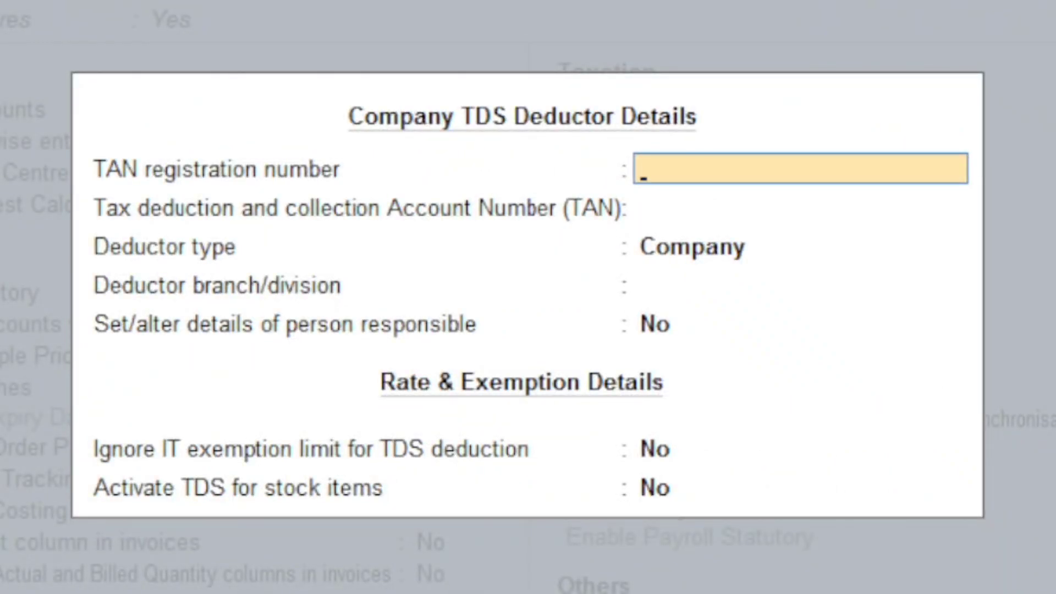
Enter the TAN registration number and the tax deduction and collection account number in the company's TDS deductor details
{"action": "type", "text": "DELI1"}
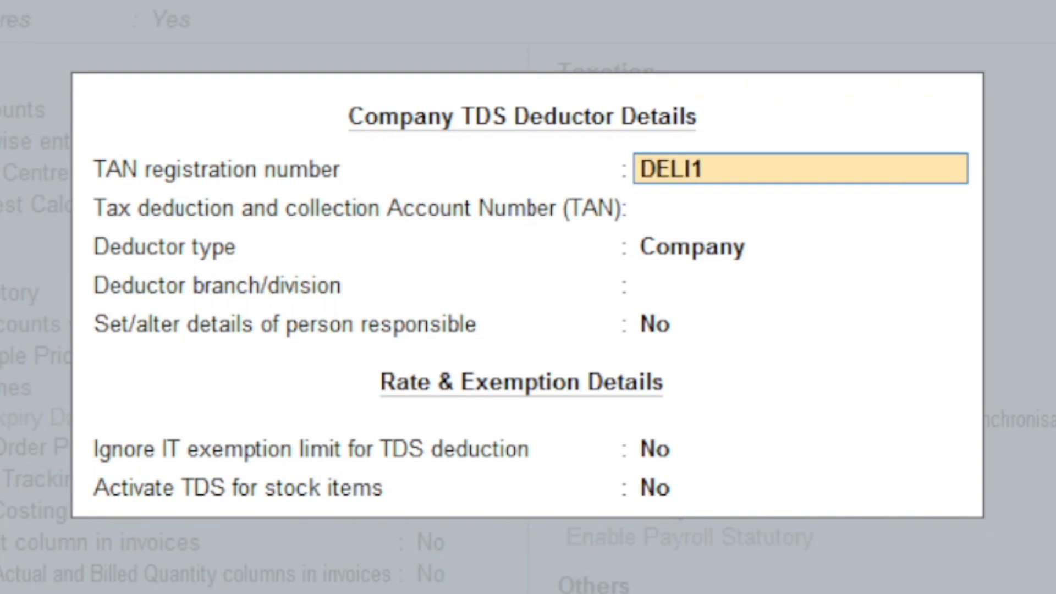
{"action": "type", "text": "2345"}
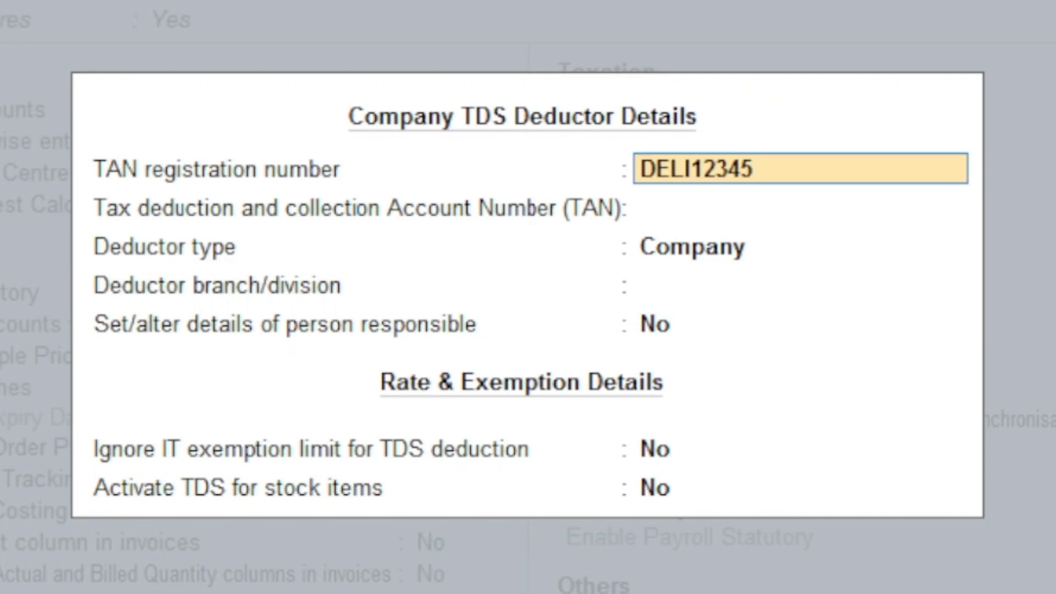
{"action": "type", "text": "E"}
{"action": "key", "text": "Return"}
{"action": "type", "text": "DEL"}
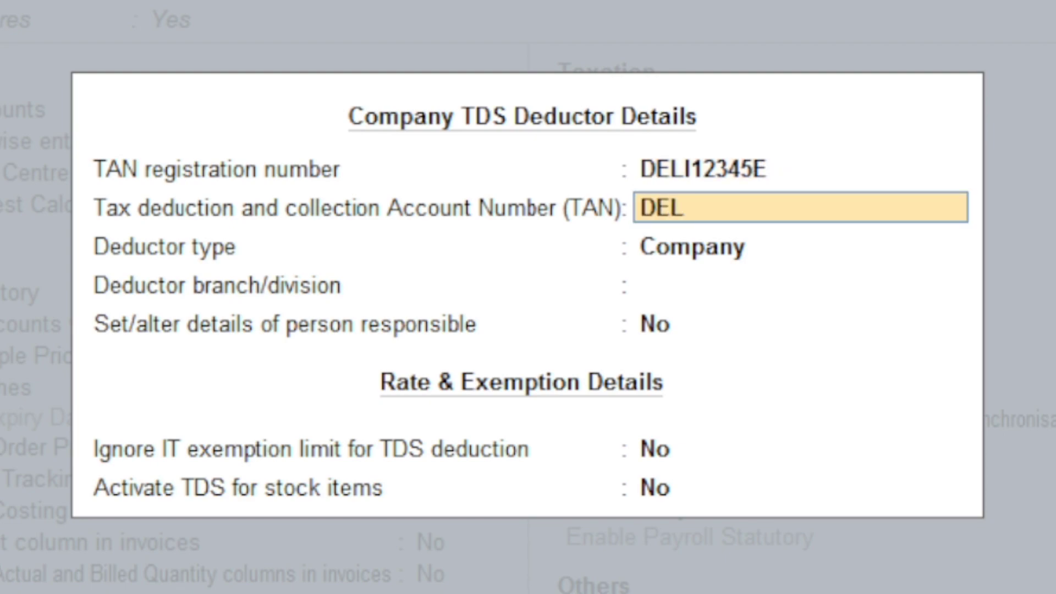
{"action": "type", "text": "I12345E"}
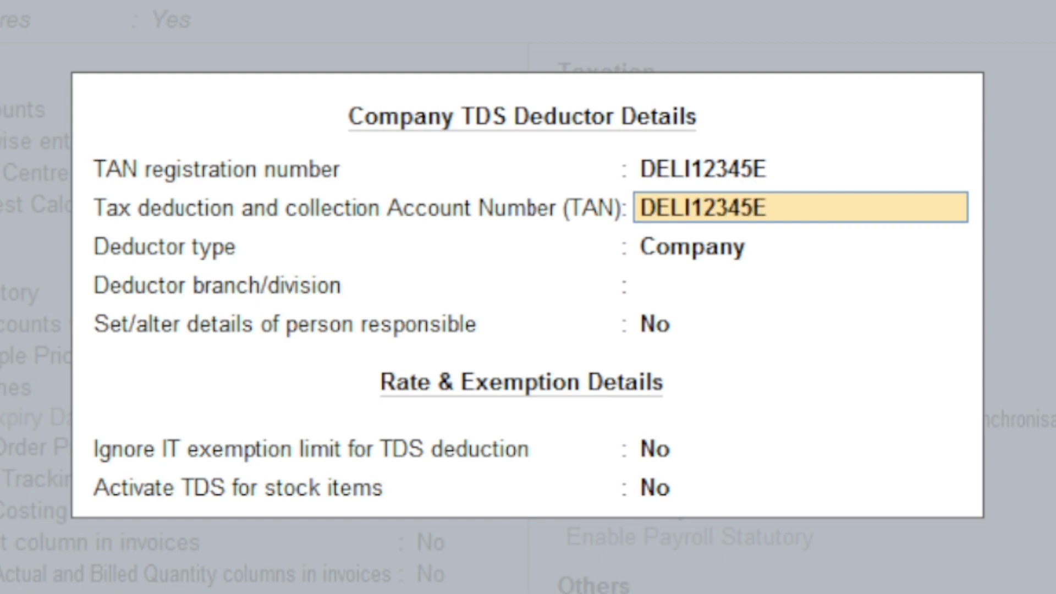
{"action": "key", "text": "Return"}
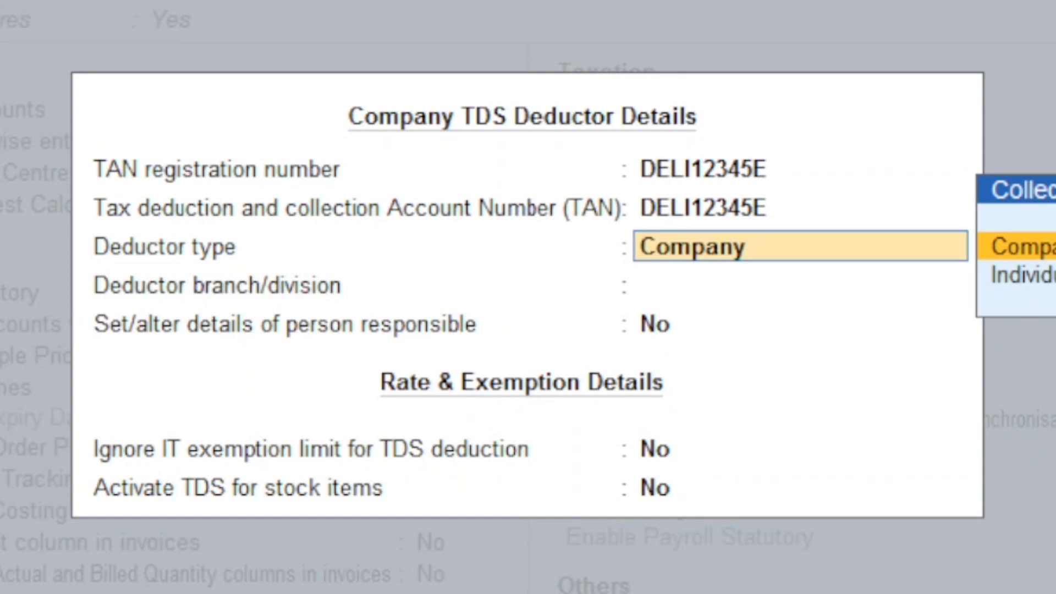
Keep the deductor type as Company, set the branch/division to TILAK NAGAR, and enable setting the details of the person responsible
{"action": "key", "text": "Return"}
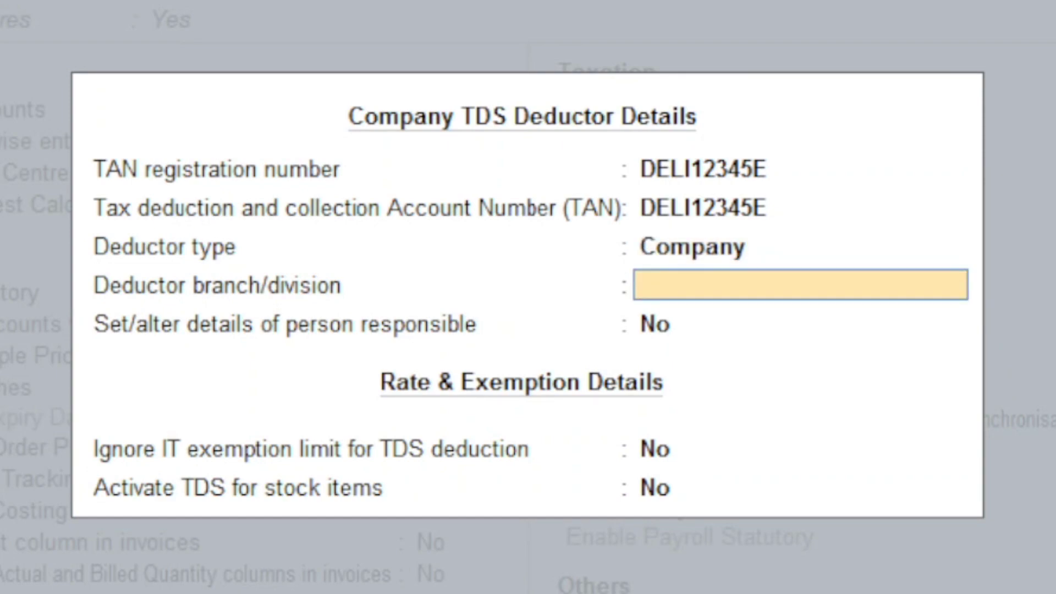
{"action": "type", "text": "TILAK NAGAR"}
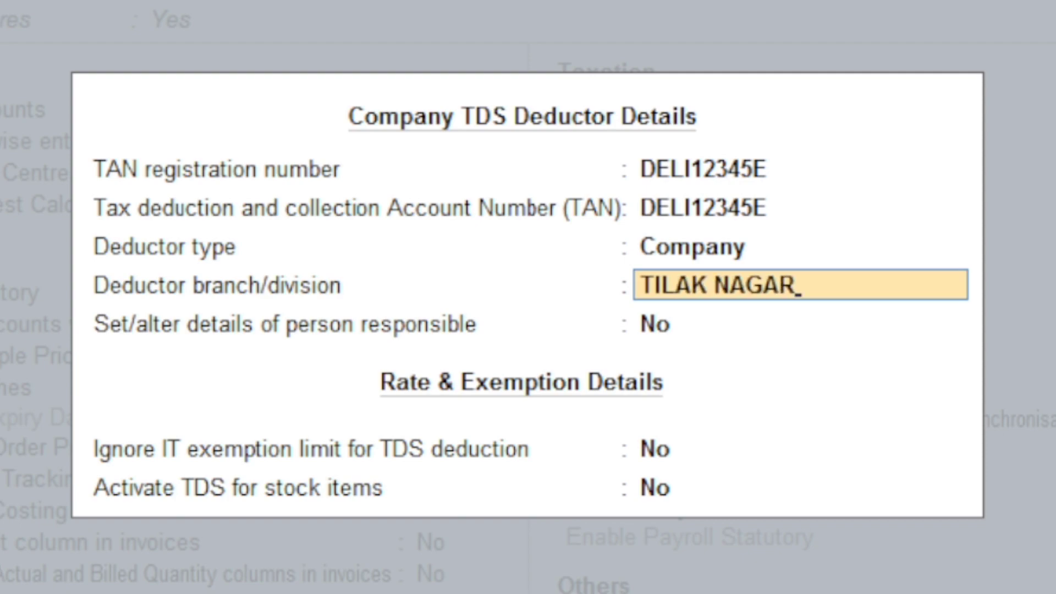
{"action": "key", "text": "Return"}
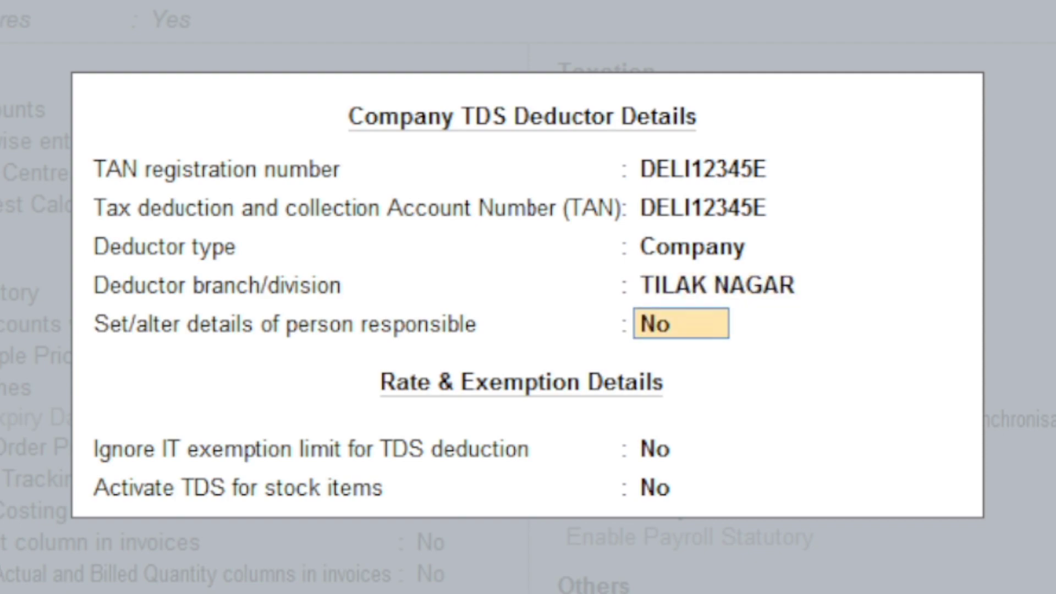
{"action": "type", "text": "Y"}
{"action": "key", "text": "Return"}
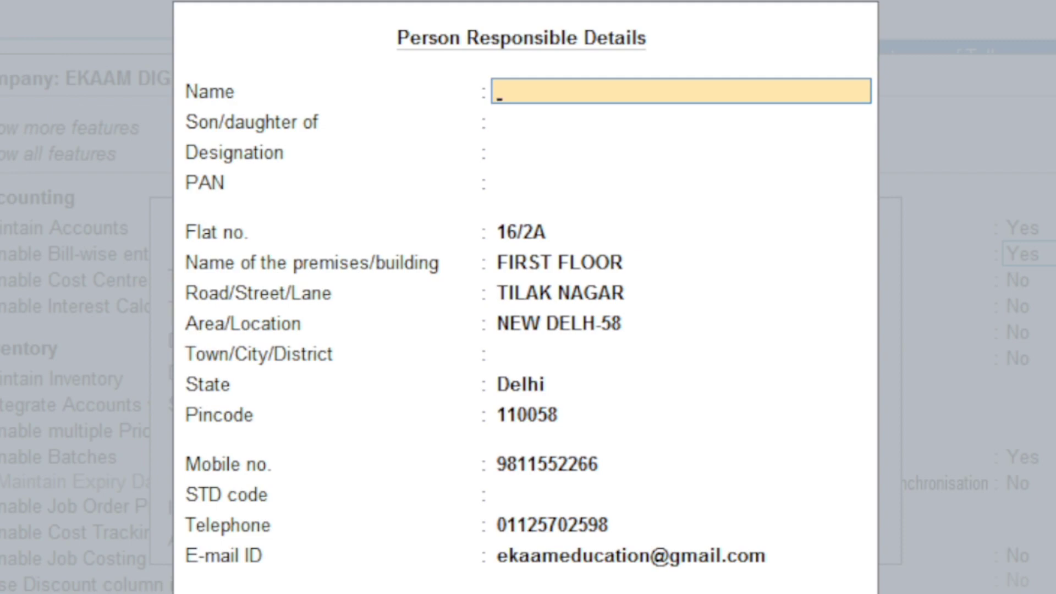
Fill in the responsible person's name, parent's name, designation ACCOUNTANT and PAN
{"action": "type", "text": "RAM SHARMA"}
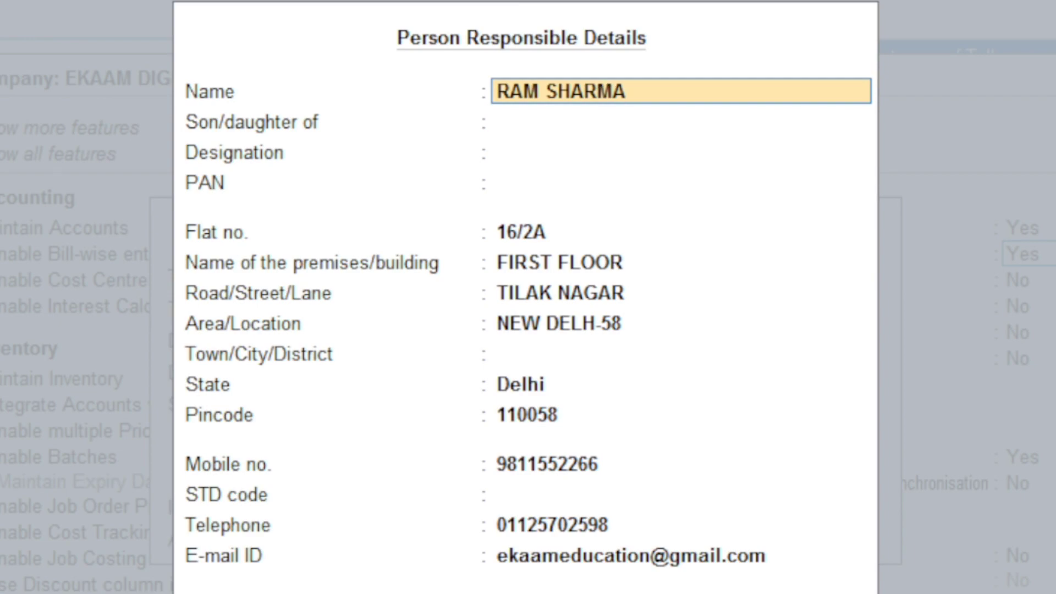
{"action": "key", "text": "Return"}
{"action": "type", "text": "SH"}
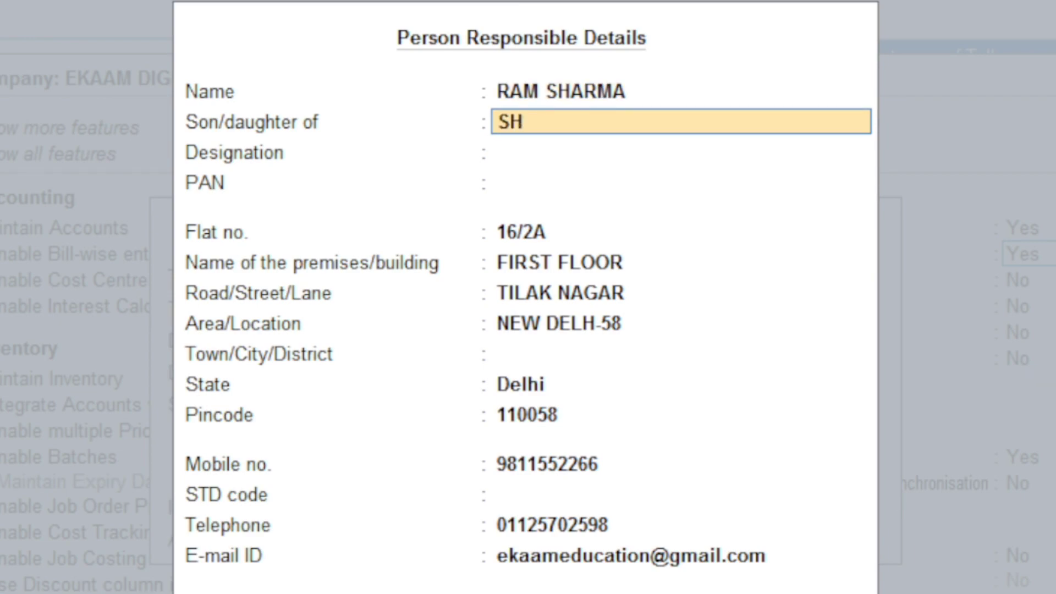
{"action": "type", "text": "YAM SHARMA"}
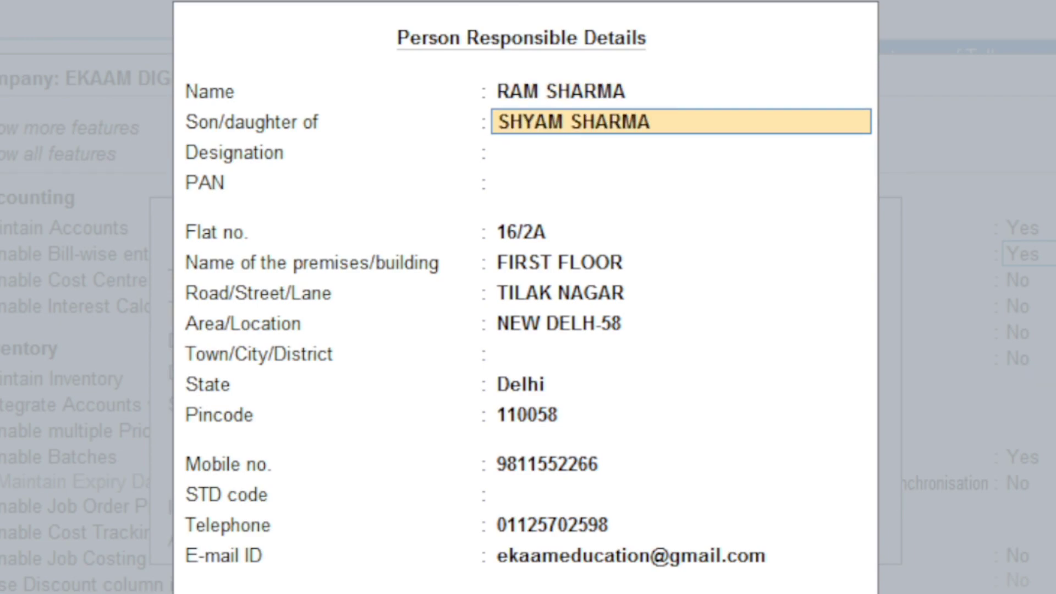
{"action": "key", "text": "Return"}
{"action": "type", "text": "A"}
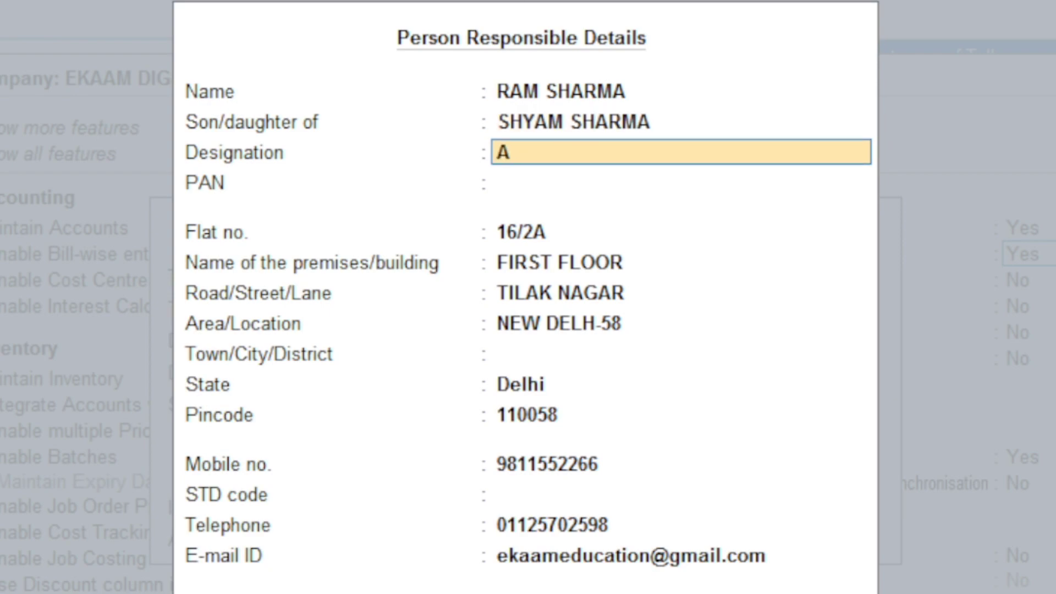
{"action": "type", "text": "CCOUNTANT"}
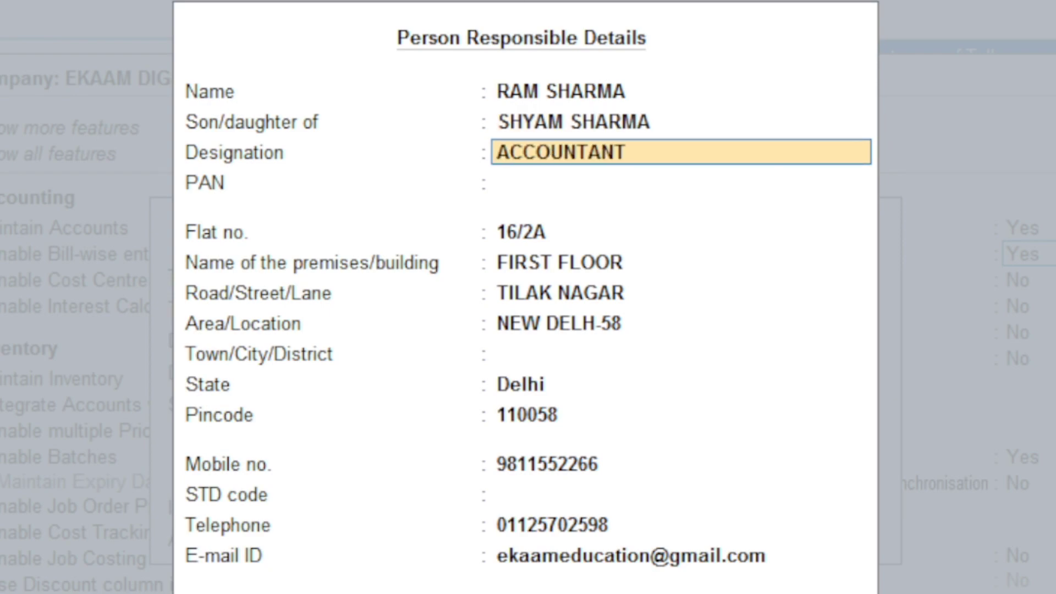
{"action": "key", "text": "Return"}
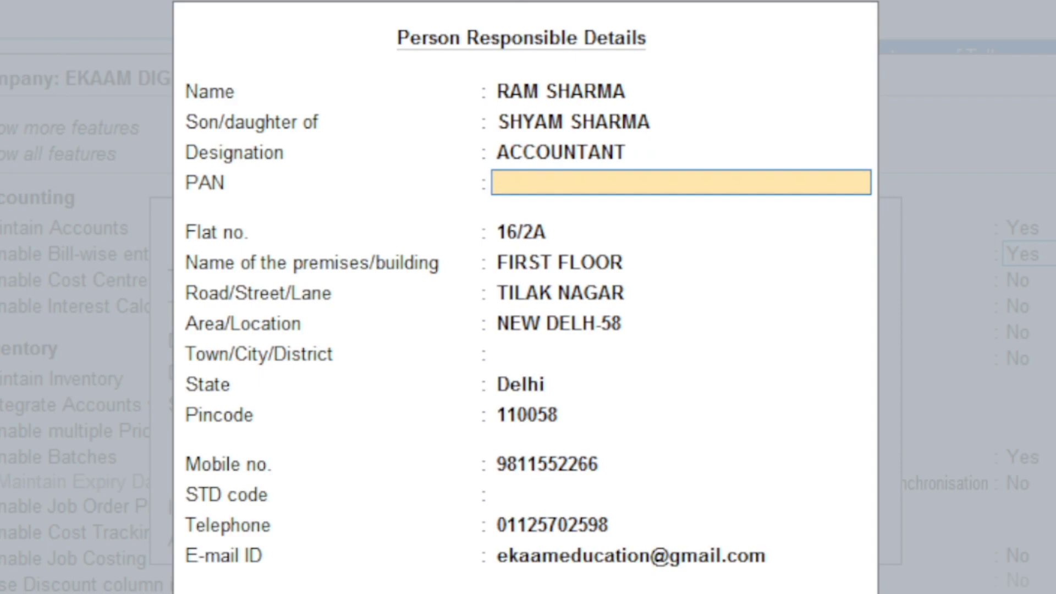
{"action": "type", "text": "AAAAA1234A"}
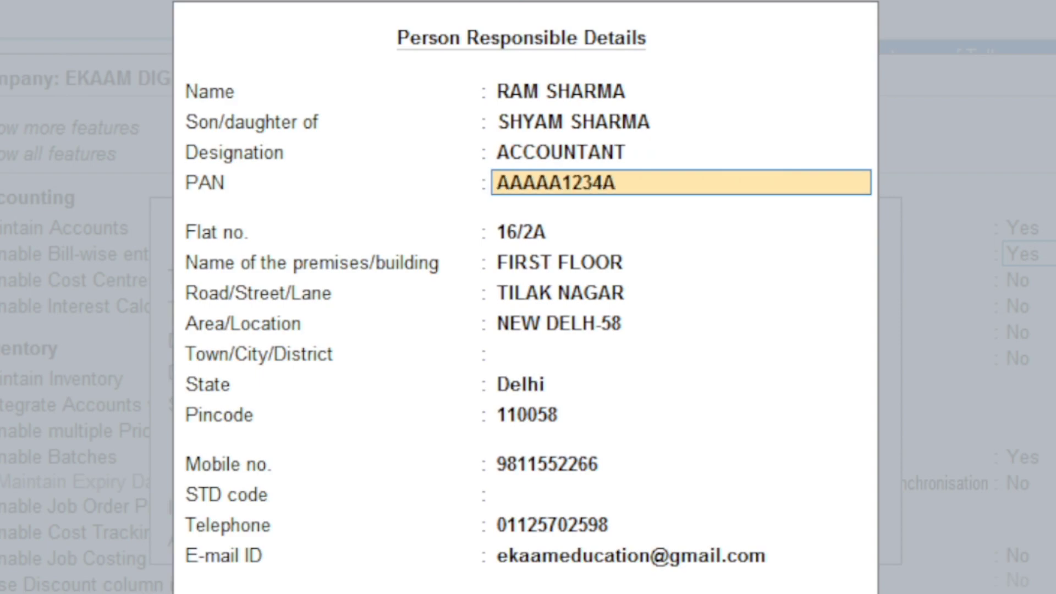
{"action": "key", "text": "Return"}
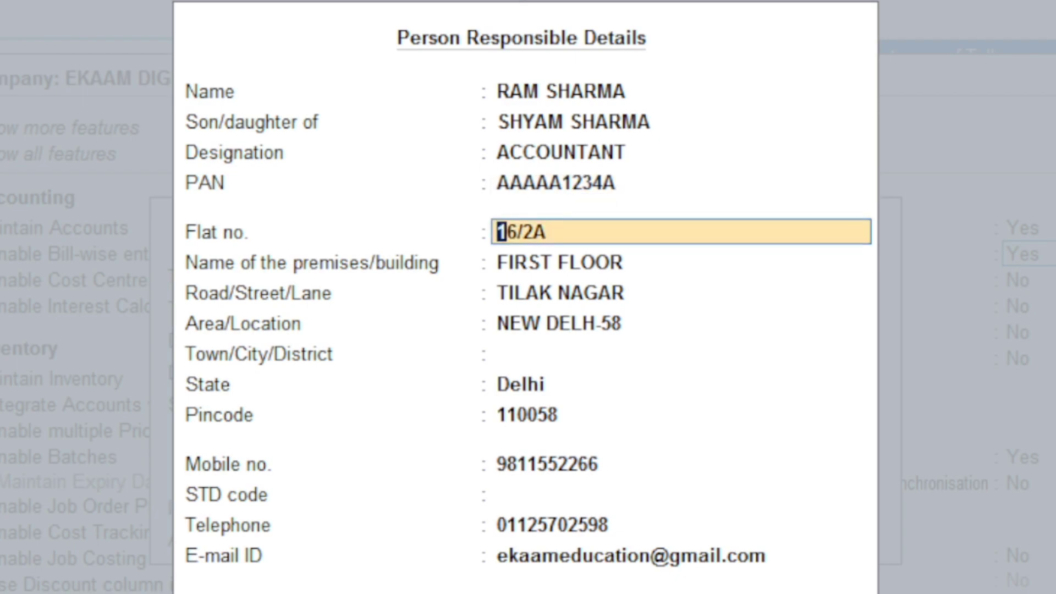
Accept the prefilled address and contact details of the person responsible, and save the TDS deductor setup with its remaining defaults
{"action": "key", "text": "Return"}
{"action": "key", "text": "Return"}
{"action": "key", "text": "Return"}
{"action": "key", "text": "Return"}
{"action": "key", "text": "Return"}
{"action": "key", "text": "Return"}
{"action": "key", "text": "Return"}
{"action": "key", "text": "Return"}
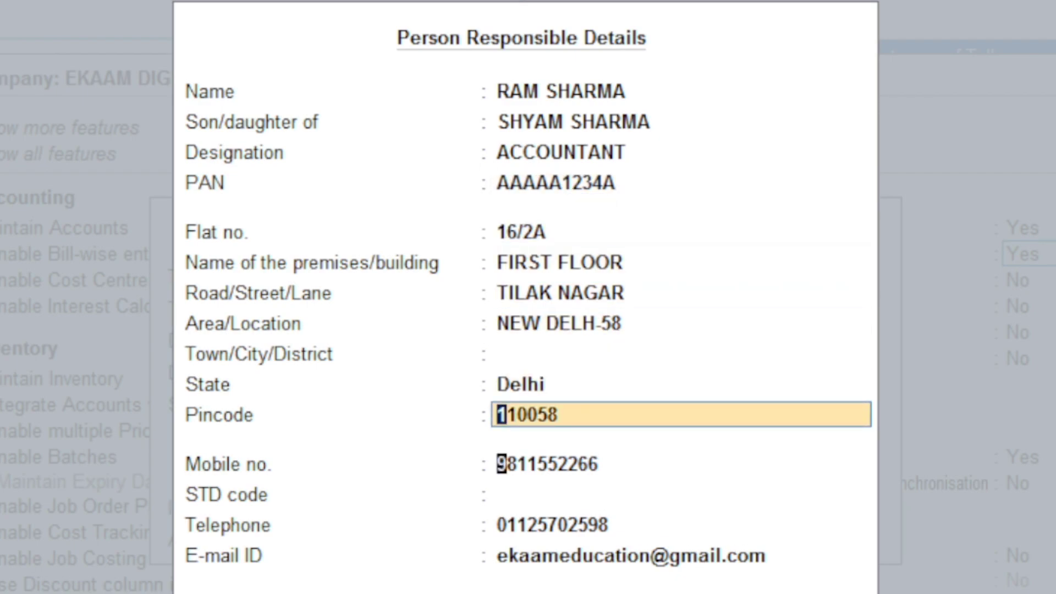
{"action": "key", "text": "Return"}
{"action": "key", "text": "Return"}
{"action": "key", "text": "Return"}
{"action": "key", "text": "Return"}
{"action": "key", "text": "Return"}
{"action": "key", "text": "Return"}
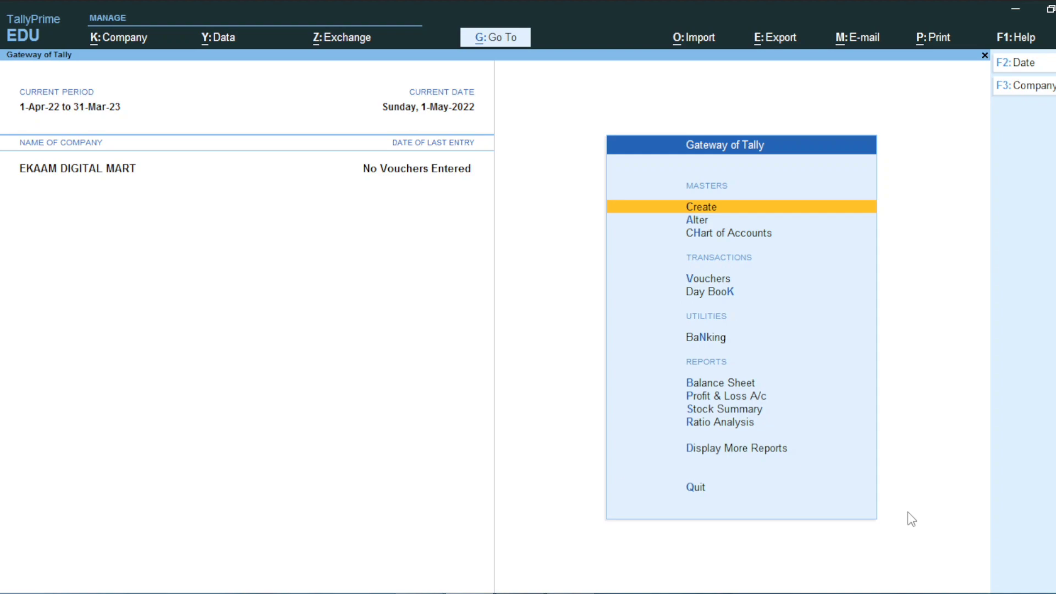
Start a journal voucher from the Gateway of Tally and set its date to 1-5
{"action": "key", "text": "Down"}
{"action": "key", "text": "Down"}
{"action": "key", "text": "Down"}
{"action": "key", "text": "Down"}
{"action": "key", "text": "Up"}
{"action": "key", "text": "Return"}
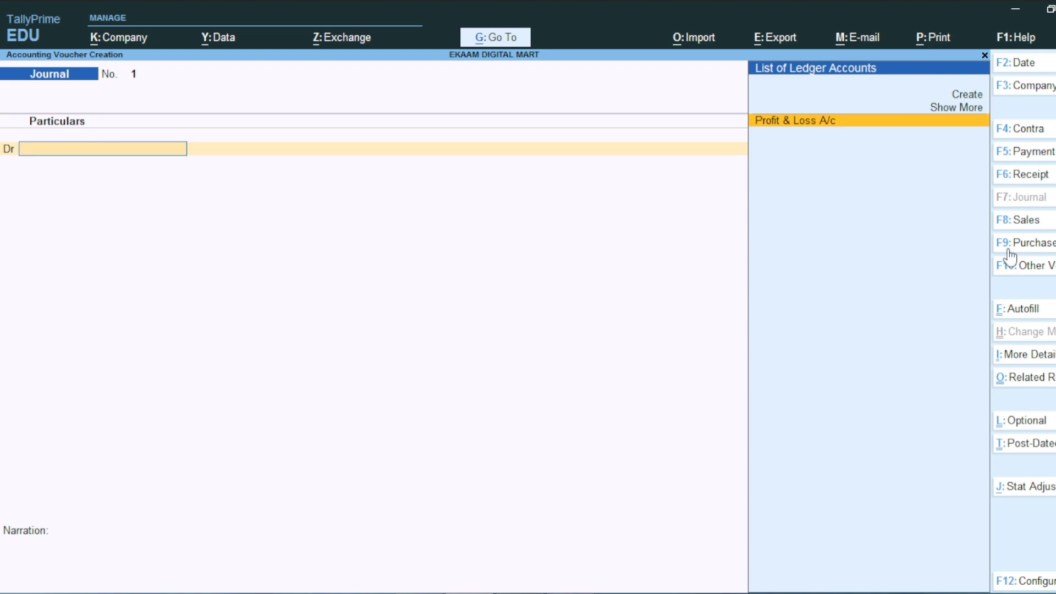
{"action": "left_click", "coordinate": [1028, 63]}
{"action": "type", "text": "1-5"}
{"action": "key", "text": "Return"}
Create a ledger named SALARY under the Indirect Expenses group from within the journal voucher
{"action": "key", "text": "alt+c"}
{"action": "type", "text": "SALARY"}
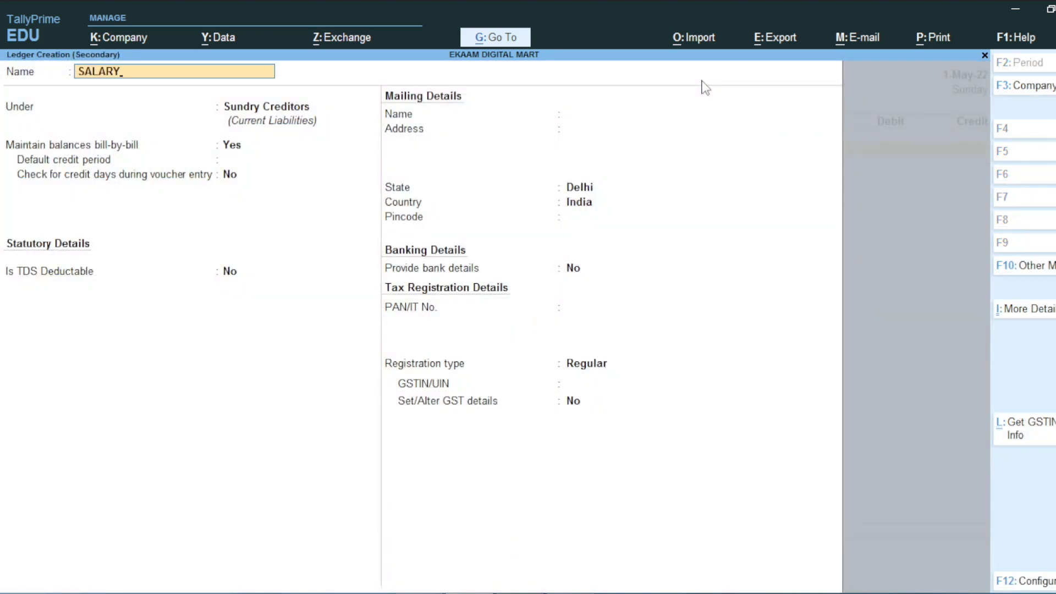
{"action": "key", "text": "Return"}
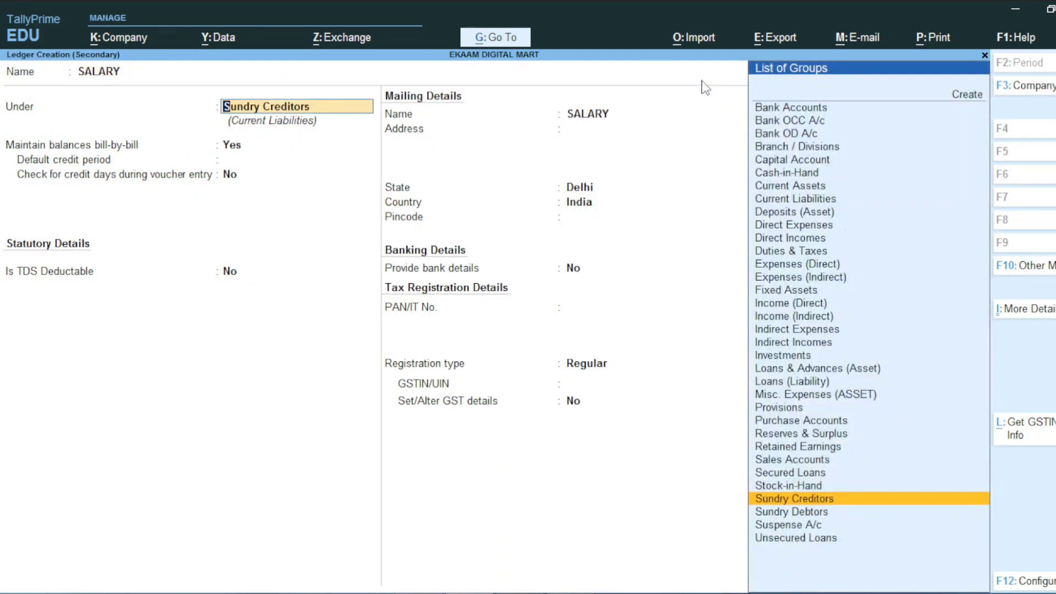
{"action": "type", "text": "IND"}
{"action": "key", "text": "Down"}
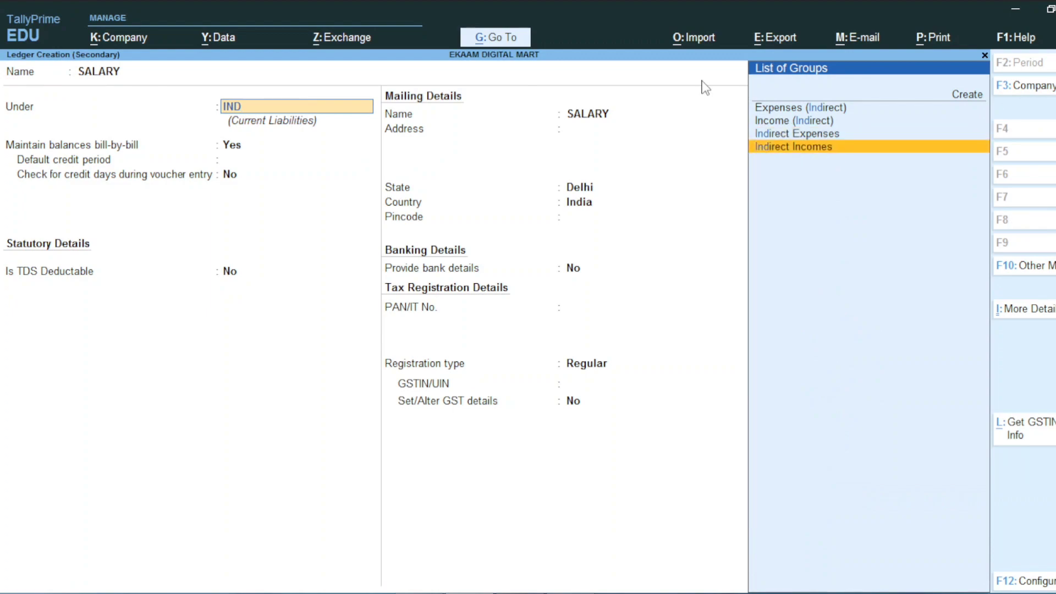
{"action": "key", "text": "Up"}
{"action": "key", "text": "Return"}
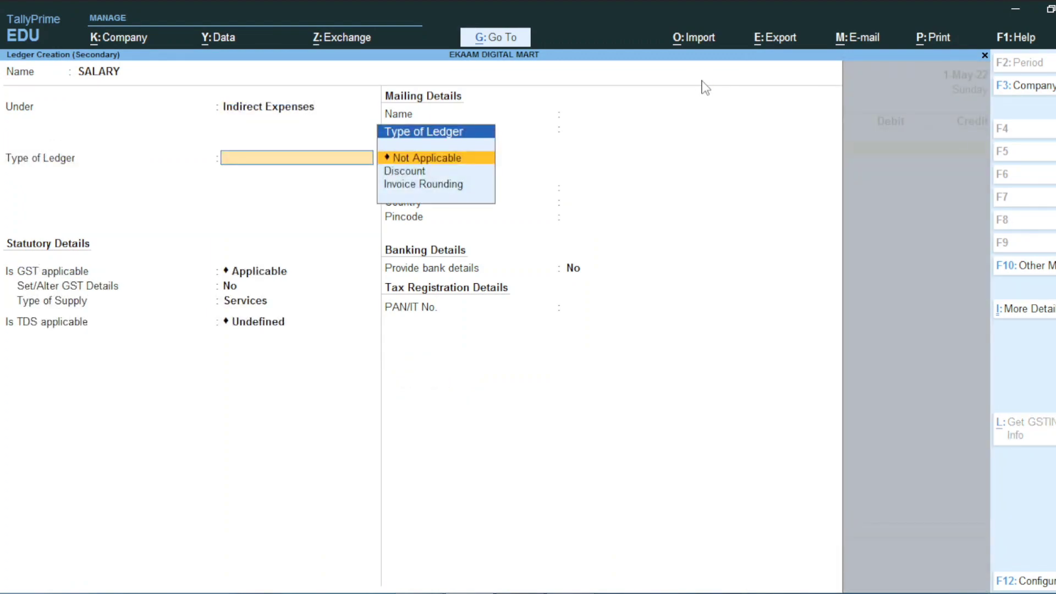
Make TDS Applicable for the SALARY ledger with nature of payment Any, keeping the default ledger type and GST settings
{"action": "key", "text": "Return"}
{"action": "key", "text": "Return"}
{"action": "key", "text": "Return"}
{"action": "key", "text": "Return"}
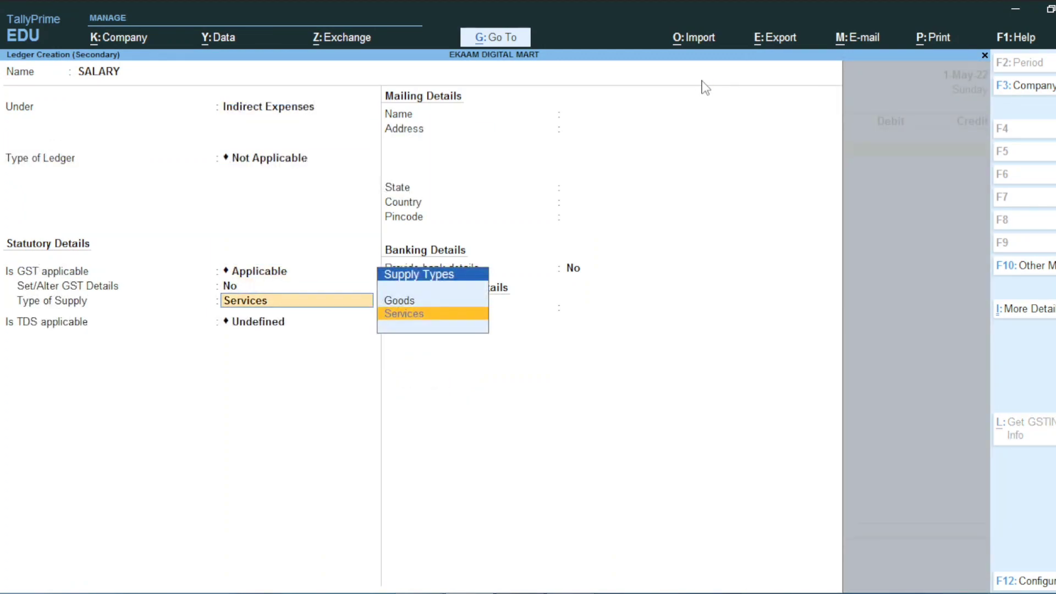
{"action": "type", "text": "AP"}
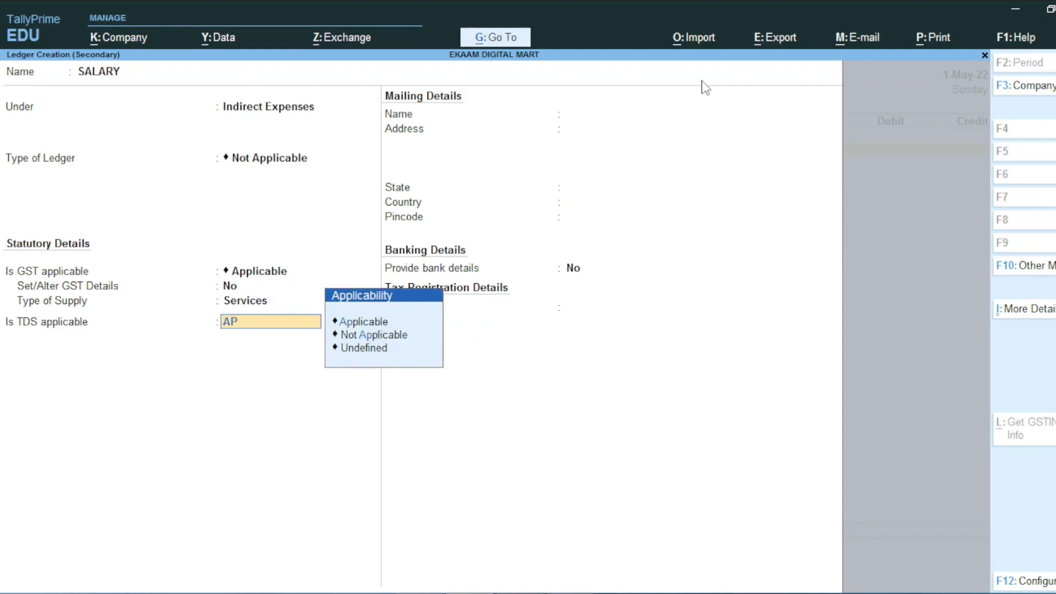
{"action": "key", "text": "Return"}
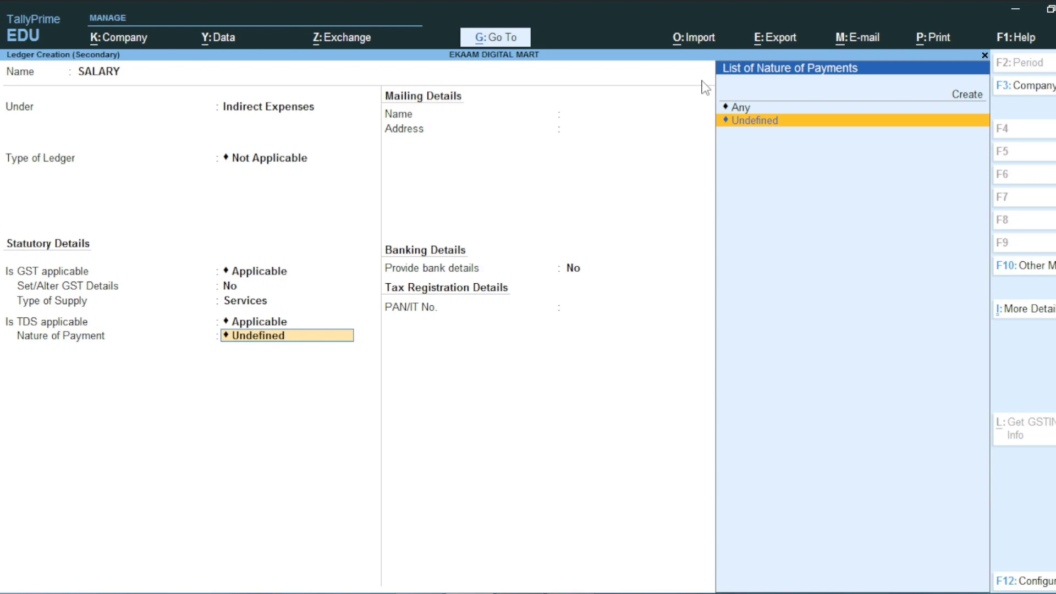
{"action": "key", "text": "Up"}
{"action": "key", "text": "Return"}
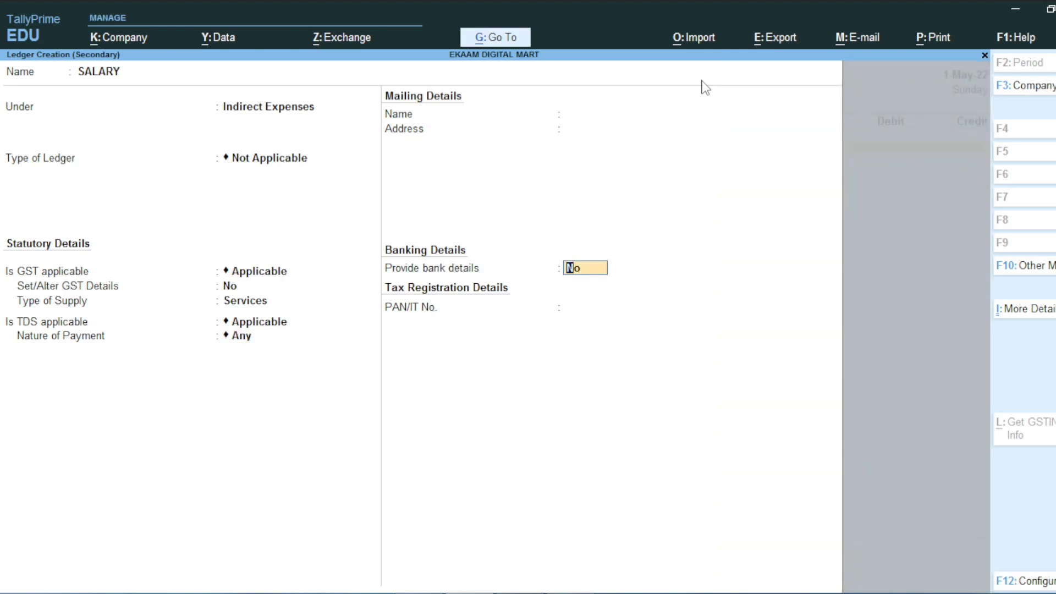
Save the SALARY ledger without bank details or PAN, and accept the default tax classification for the debit entry
{"action": "key", "text": "Return"}
{"action": "key", "text": "Return"}
{"action": "key", "text": "Return"}
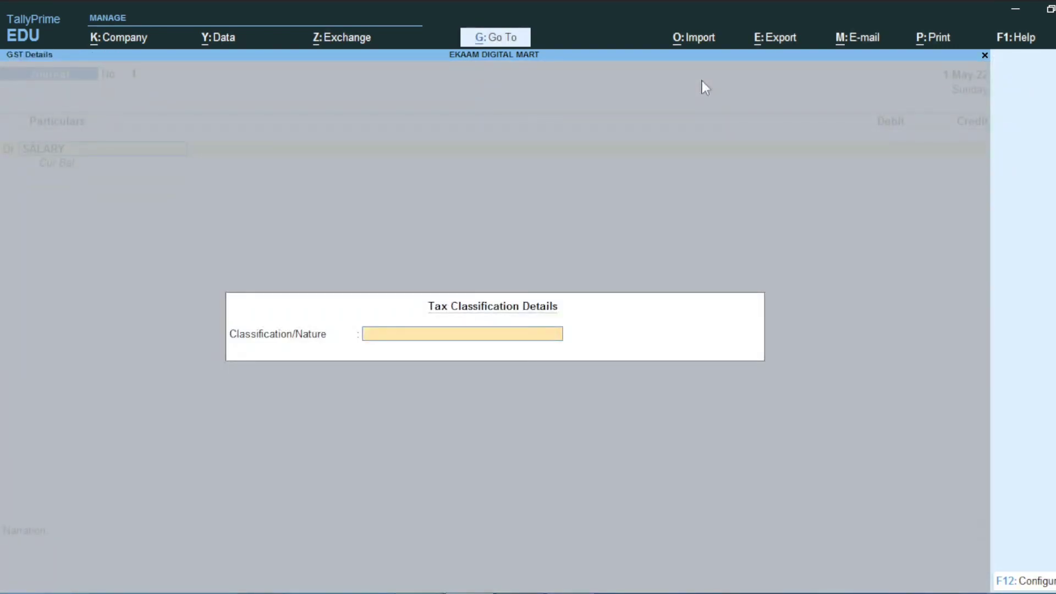
{"action": "key", "text": "Return"}
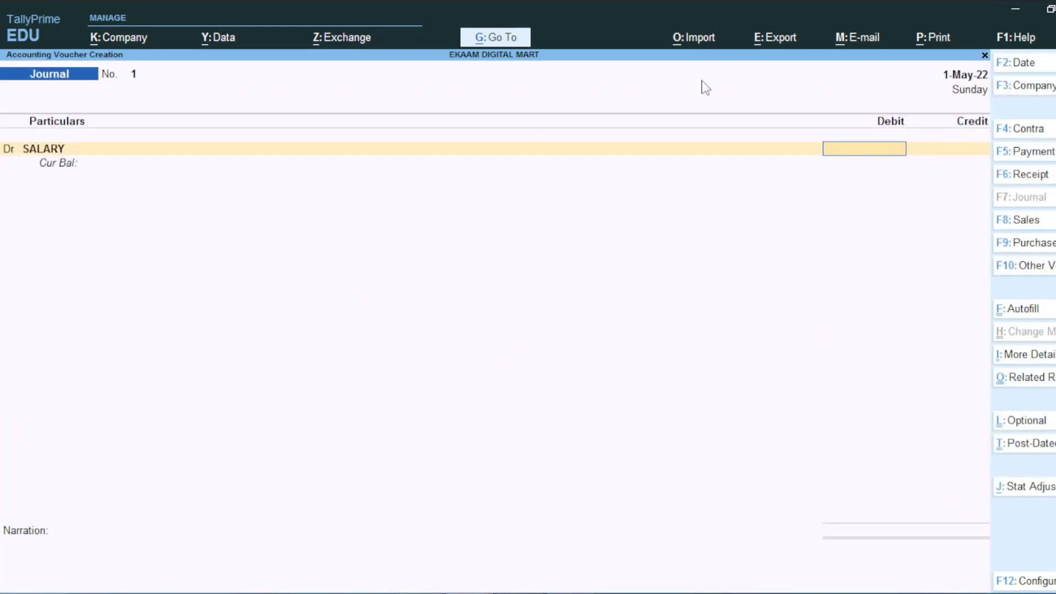
Switch to the TDS workbook in Excel, calculate =2708.33/50000*100 in a spare cell beside the SALMAN KHAN table, and clear that cell
{"action": "key", "text": "alt+Tab"}
{"action": "key", "text": "alt+Tab"}
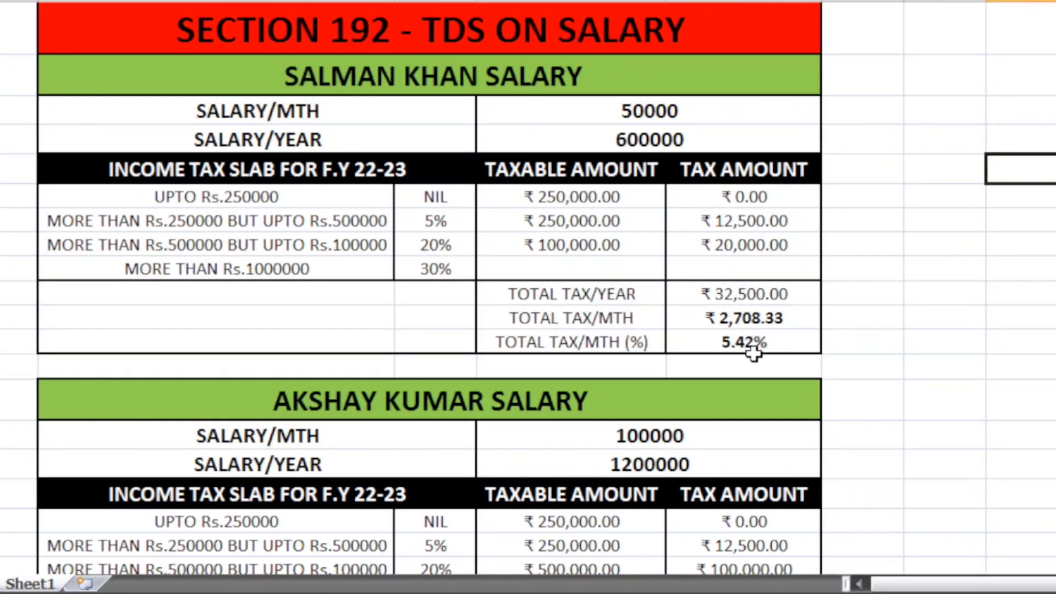
{"action": "left_click", "coordinate": [926, 344]}
{"action": "type", "text": "=270"}
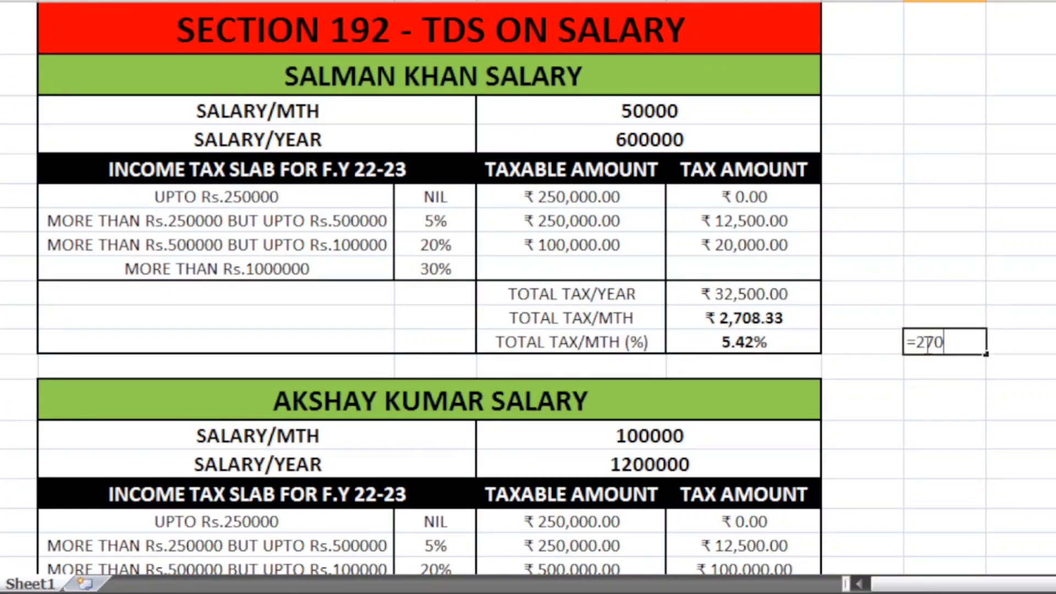
{"action": "type", "text": "8.33/50"}
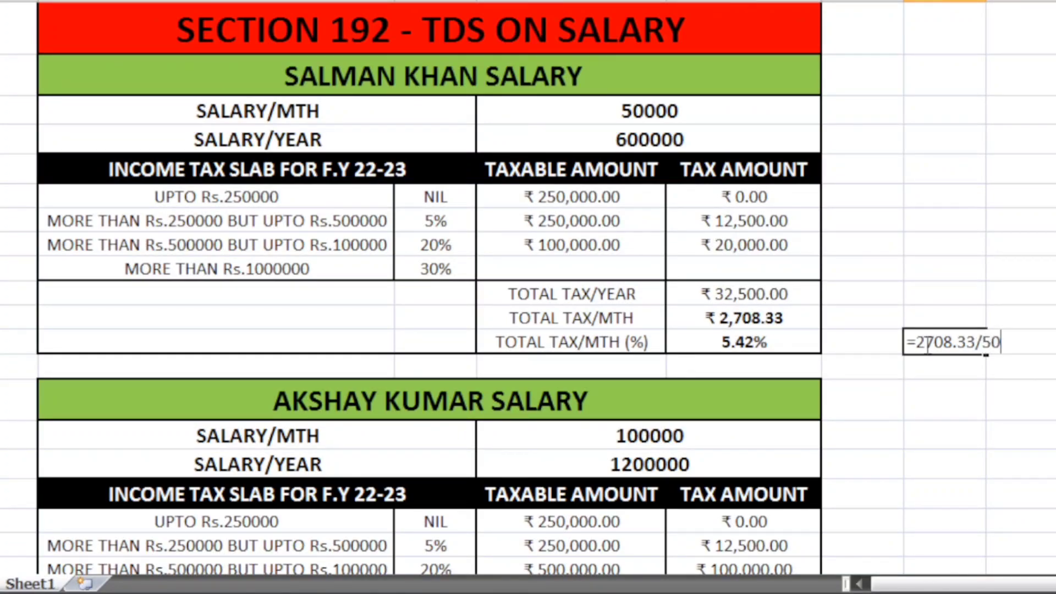
{"action": "type", "text": "000*100"}
{"action": "key", "text": "Return"}
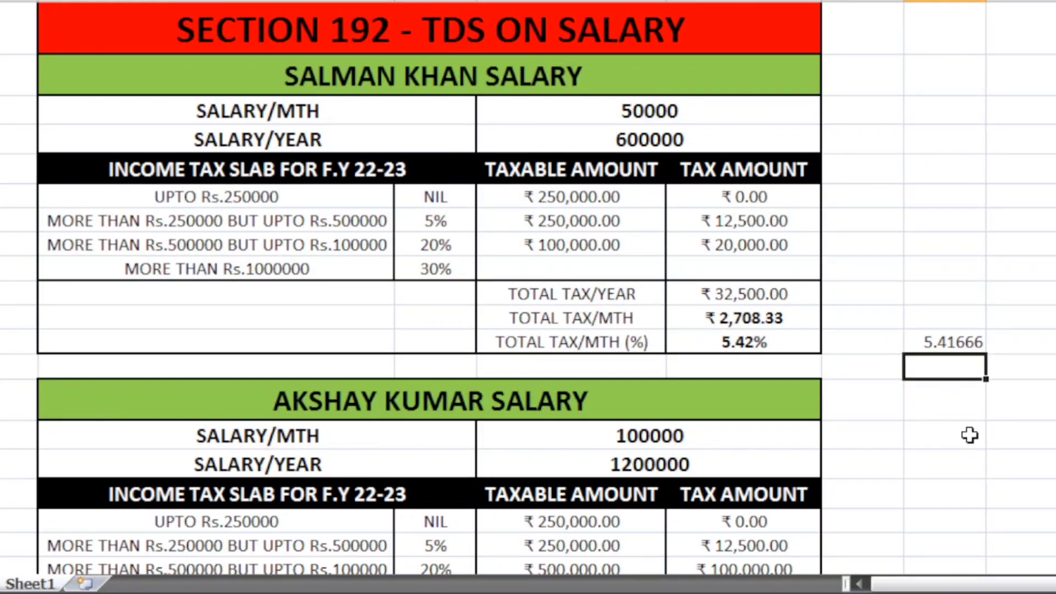
{"action": "key", "text": "Up"}
{"action": "key", "text": "Delete"}
Examine the AKSHAY KUMAR salary tax calculation further down the sheet, return to the top, and switch back to TallyPrime
{"action": "key", "text": "Left"}
{"action": "key", "text": "Left"}
{"action": "key", "text": "Down"}
{"action": "key", "text": "Down"}
{"action": "key", "text": "Down"}
{"action": "key", "text": "Down"}
{"action": "key", "text": "Down"}
{"action": "key", "text": "Down"}
{"action": "key", "text": "Down"}
{"action": "key", "text": "Down"}
{"action": "key", "text": "Down"}
{"action": "key", "text": "Down"}
{"action": "key", "text": "Down"}
{"action": "key", "text": "Down"}
{"action": "key", "text": "Down"}
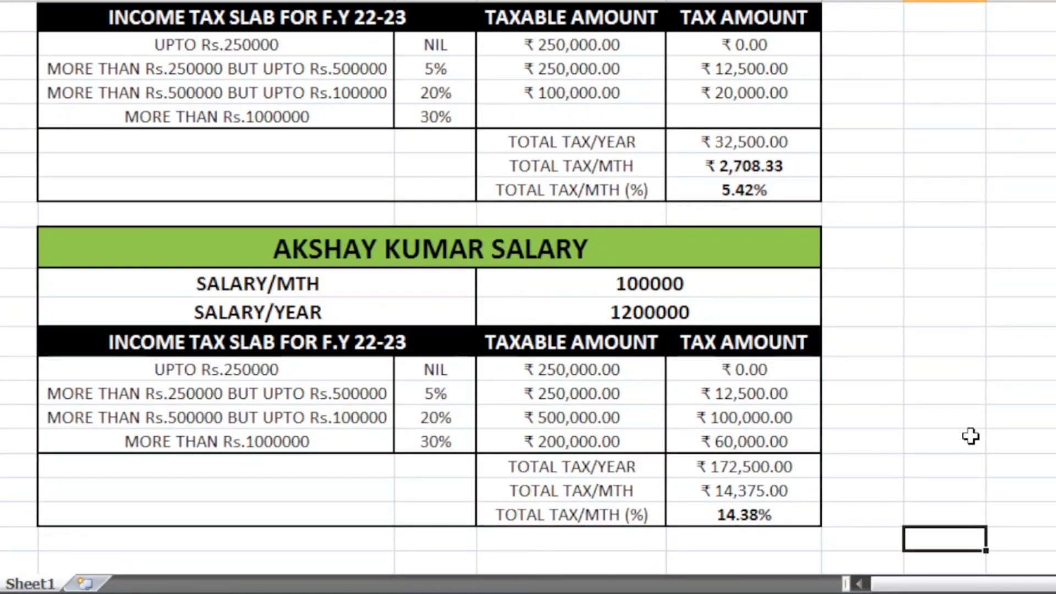
{"action": "key", "text": "Up"}
{"action": "key", "text": "Up"}
{"action": "key", "text": "Up"}
{"action": "key", "text": "Up"}
{"action": "key", "text": "Up"}
{"action": "key", "text": "Up"}
{"action": "key", "text": "Up"}
{"action": "key", "text": "Up"}
{"action": "key", "text": "Up"}
{"action": "key", "text": "Up"}
{"action": "key", "text": "Up"}
{"action": "key", "text": "Up"}
{"action": "key", "text": "Up"}
{"action": "key", "text": "Up"}
{"action": "key", "text": "Up"}
{"action": "key", "text": "Up"}
{"action": "key", "text": "Up"}
{"action": "key", "text": "Up"}
{"action": "key", "text": "Up"}
{"action": "key", "text": "Up"}
{"action": "key", "text": "Up"}
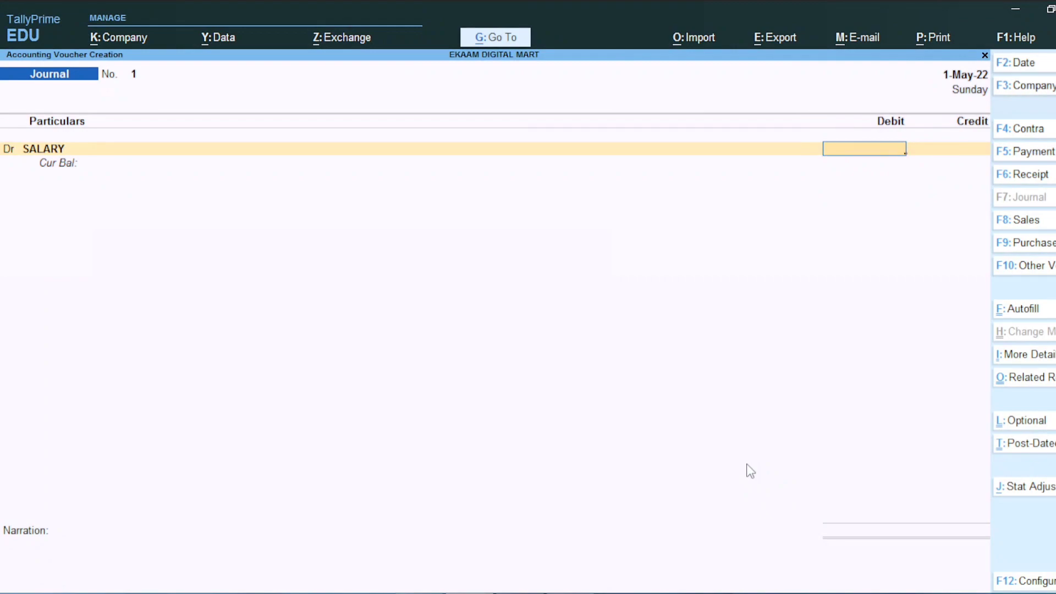
Debit SALARY with 50000 and start a TDS nature of payment named SALARY FRO SALMAN KHAN, postponing the antivirus activation
{"action": "type", "text": "50000"}
{"action": "key", "text": "Return"}
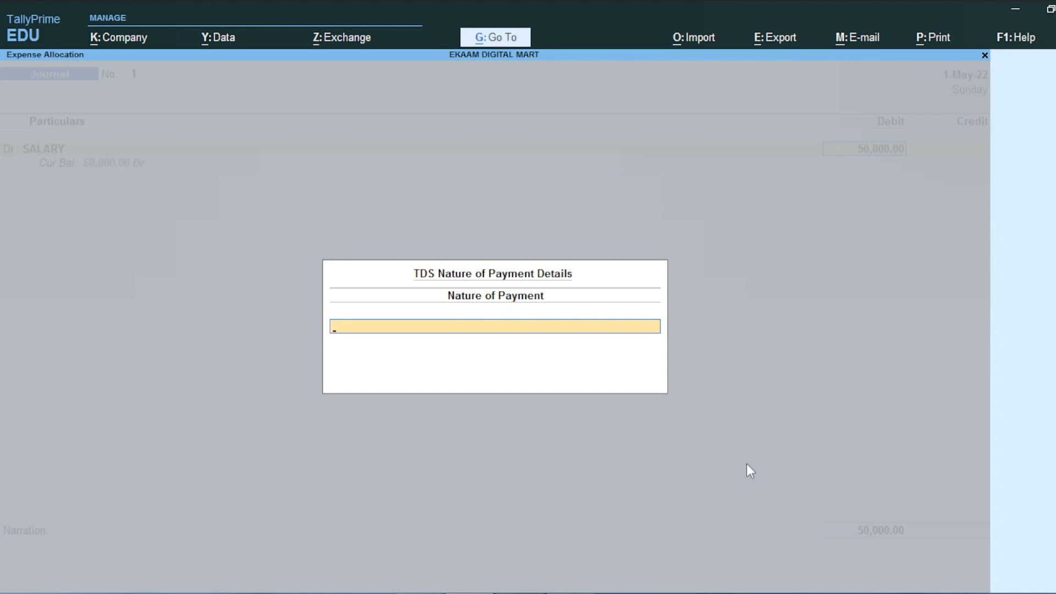
{"action": "key", "text": "alt+c"}
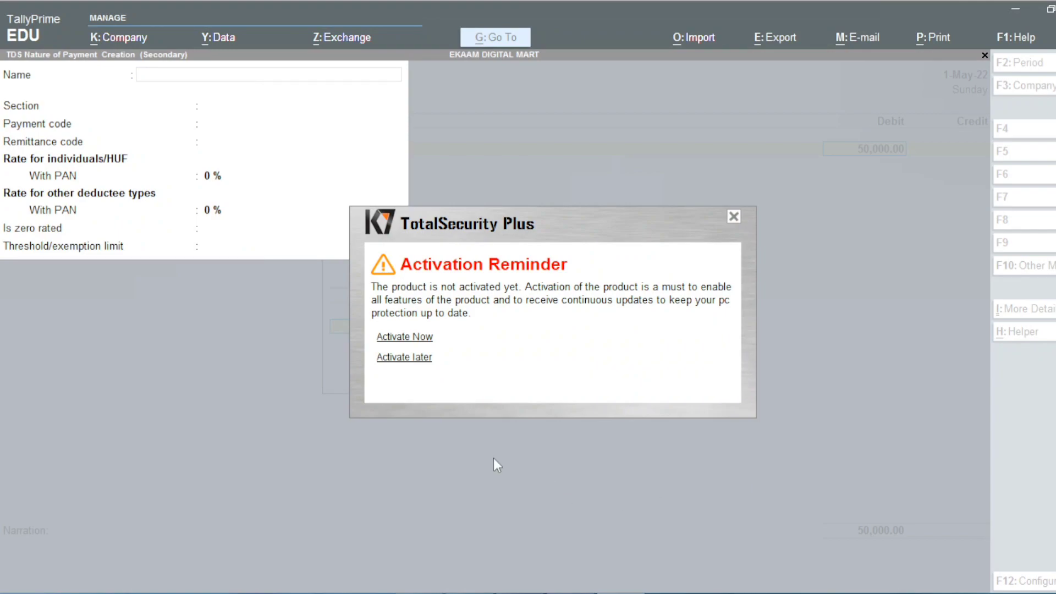
{"action": "left_click", "coordinate": [420, 357]}
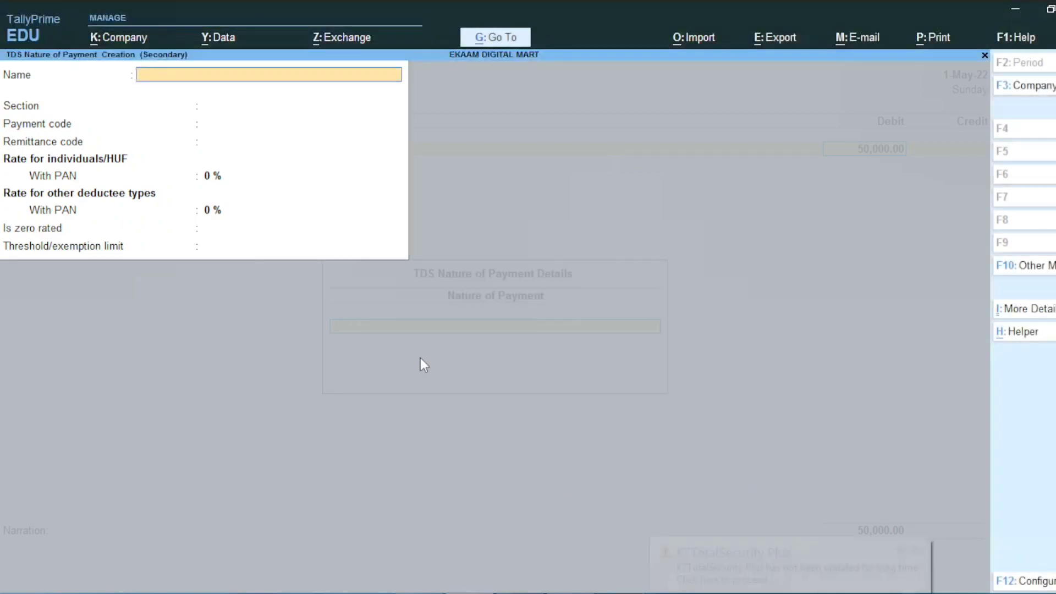
{"action": "type", "text": "SALARY FRO"}
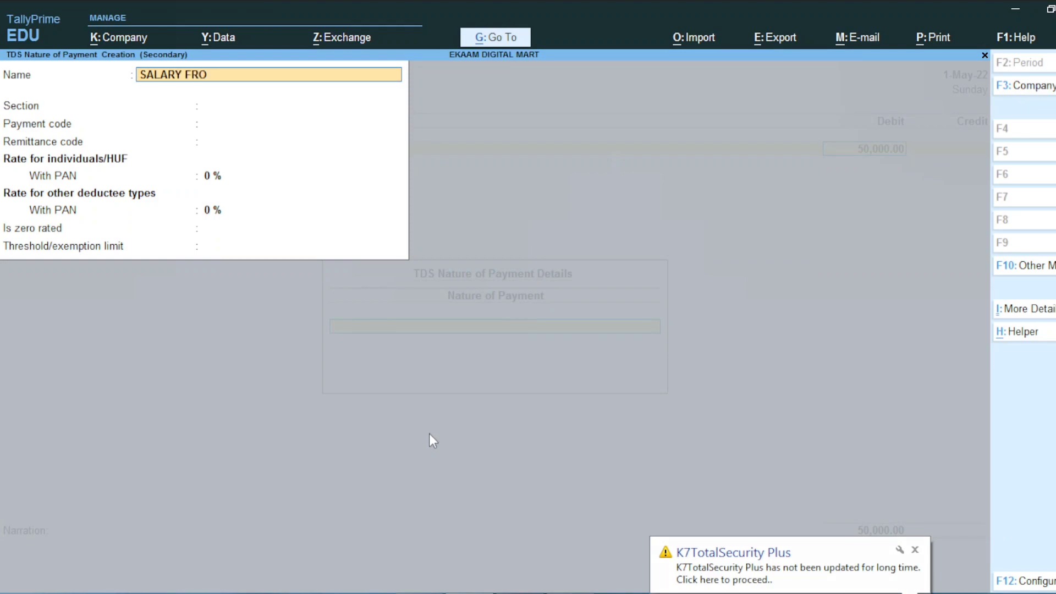
{"action": "type", "text": " SALMAN KHAN"}
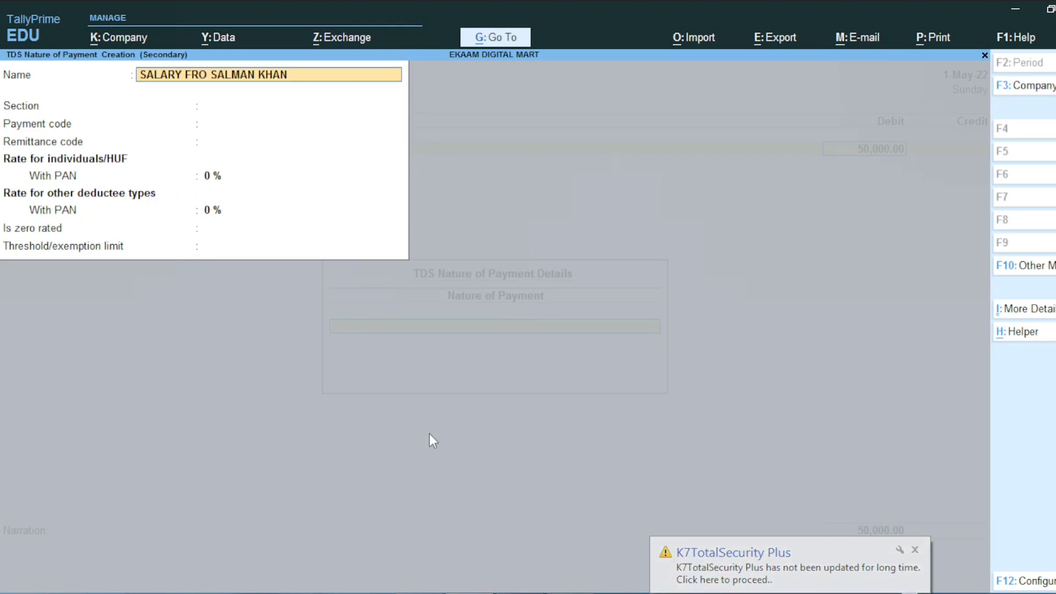
{"action": "key", "text": "Return"}
Save the nature of payment with section 192, payment code 92B, rate 5.42% for all deductees with PAN, and no remittance code or threshold
{"action": "type", "text": "192"}
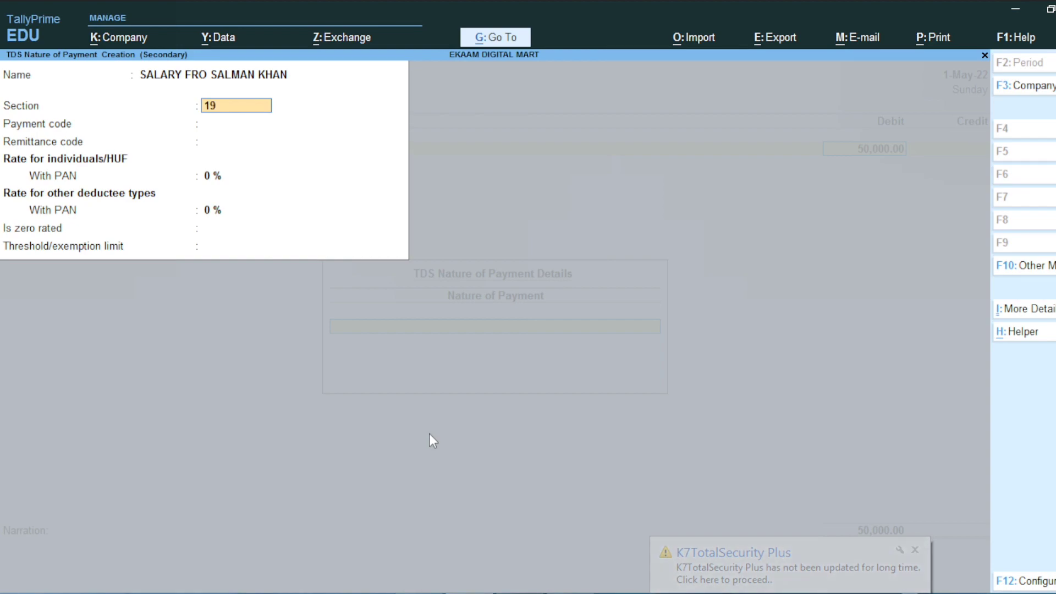
{"action": "key", "text": "Return"}
{"action": "type", "text": "92B"}
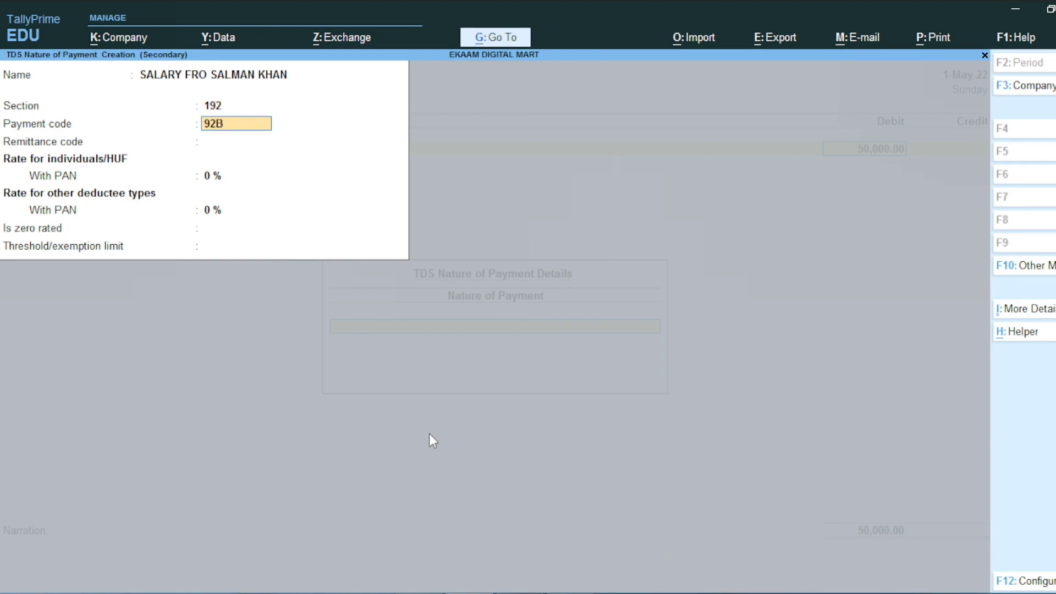
{"action": "key", "text": "Return"}
{"action": "key", "text": "Return"}
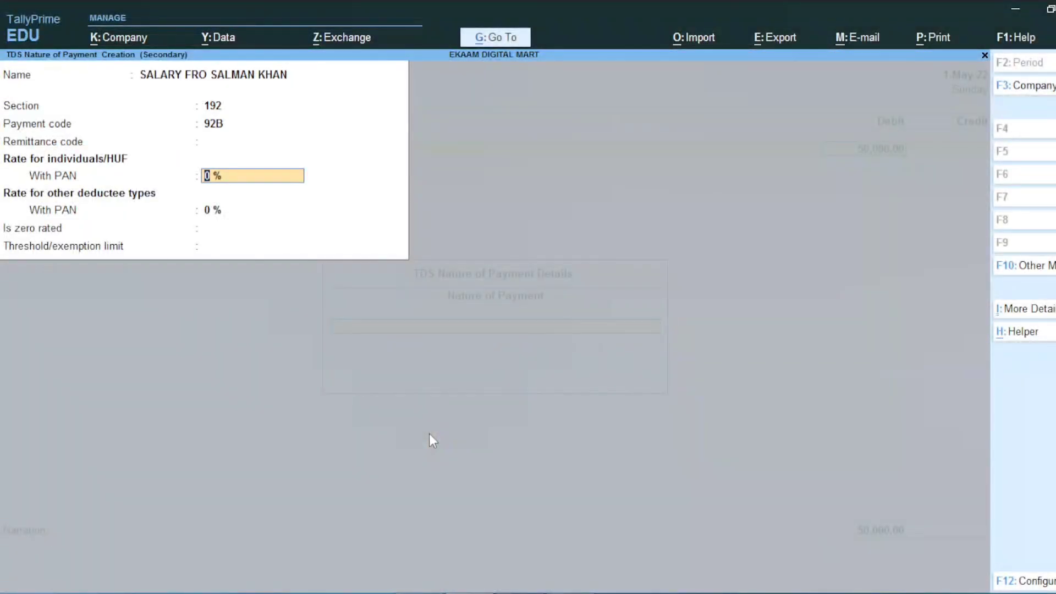
{"action": "type", "text": "5.42"}
{"action": "key", "text": "Return"}
{"action": "key", "text": "Return"}
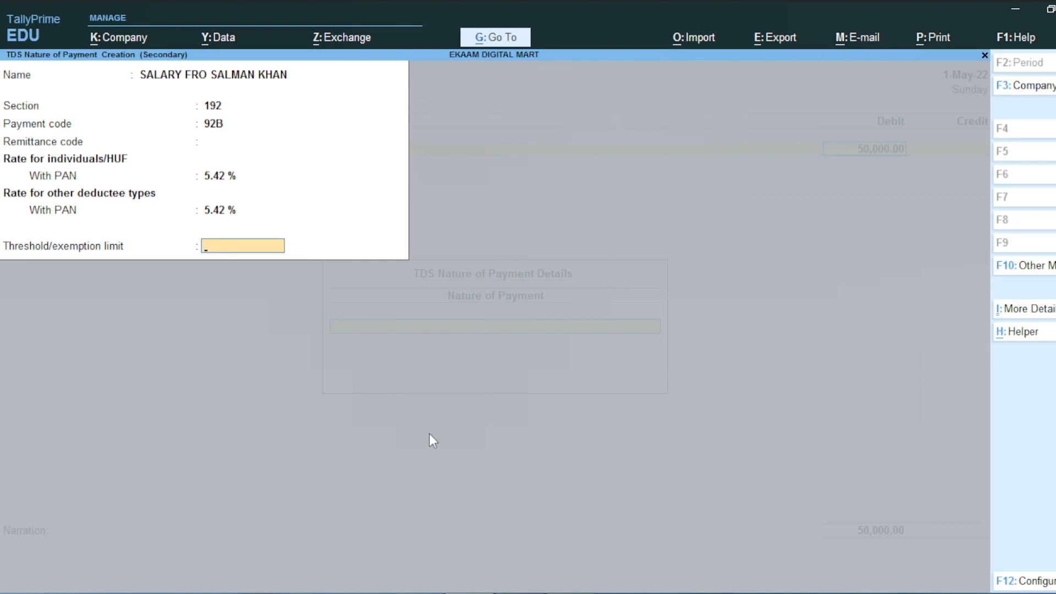
{"action": "key", "text": "Return"}
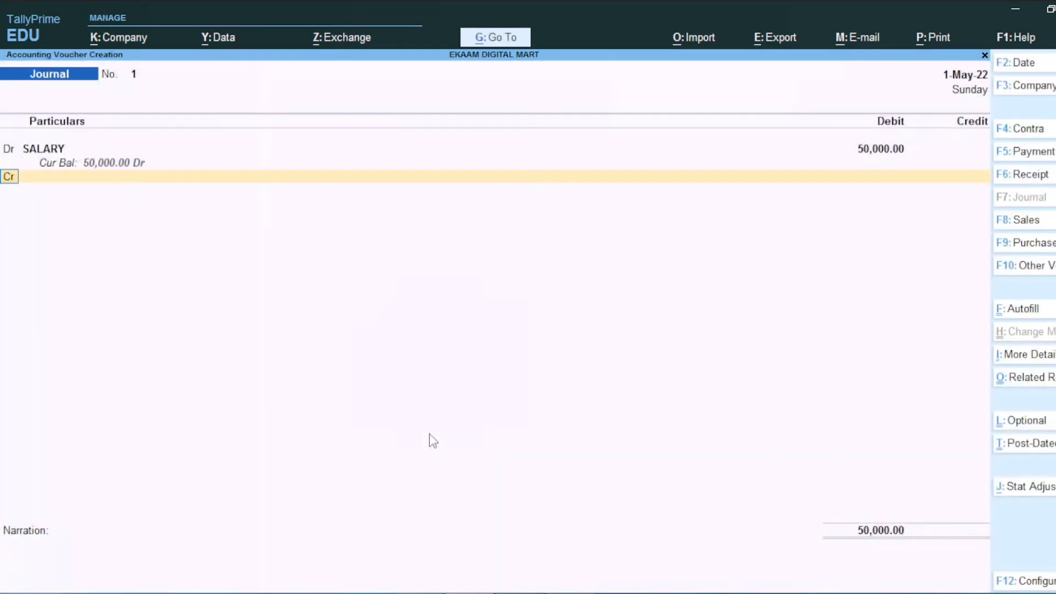
Create a ledger named SALMAN KHAN under Sundry Creditors for the credit entry, keeping bill-by-bill balances on
{"action": "key", "text": "Return"}
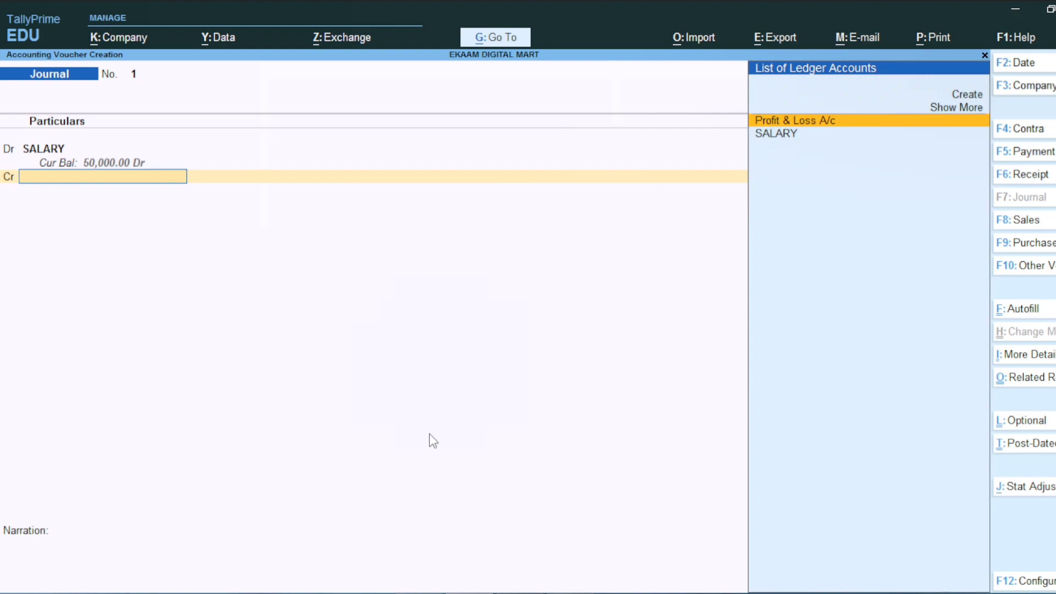
{"action": "key", "text": "alt+c"}
{"action": "type", "text": "S"}
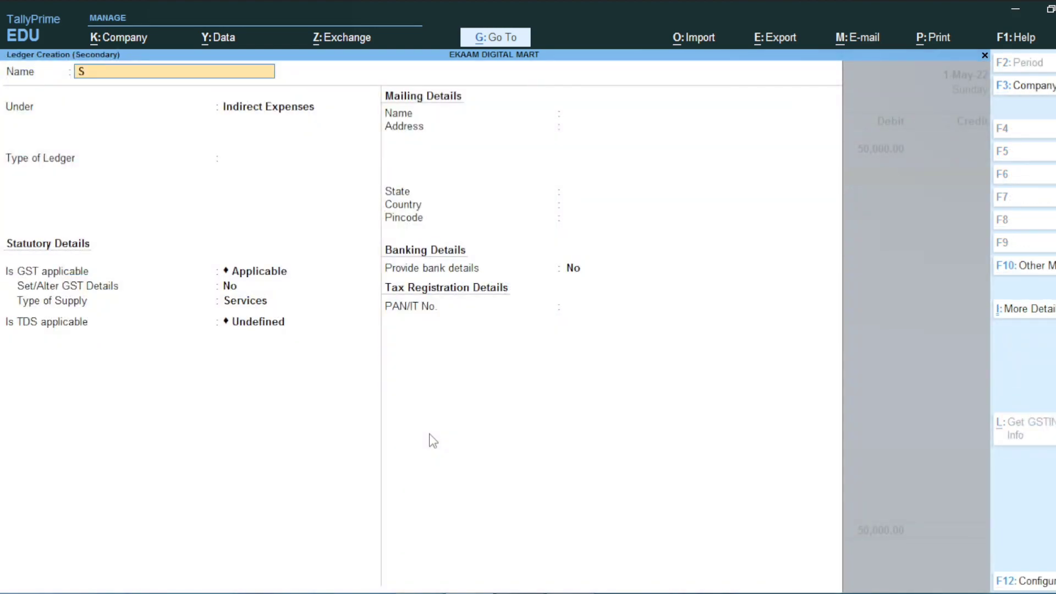
{"action": "type", "text": "ALMAN KHAN"}
{"action": "key", "text": "Return"}
{"action": "type", "text": "C"}
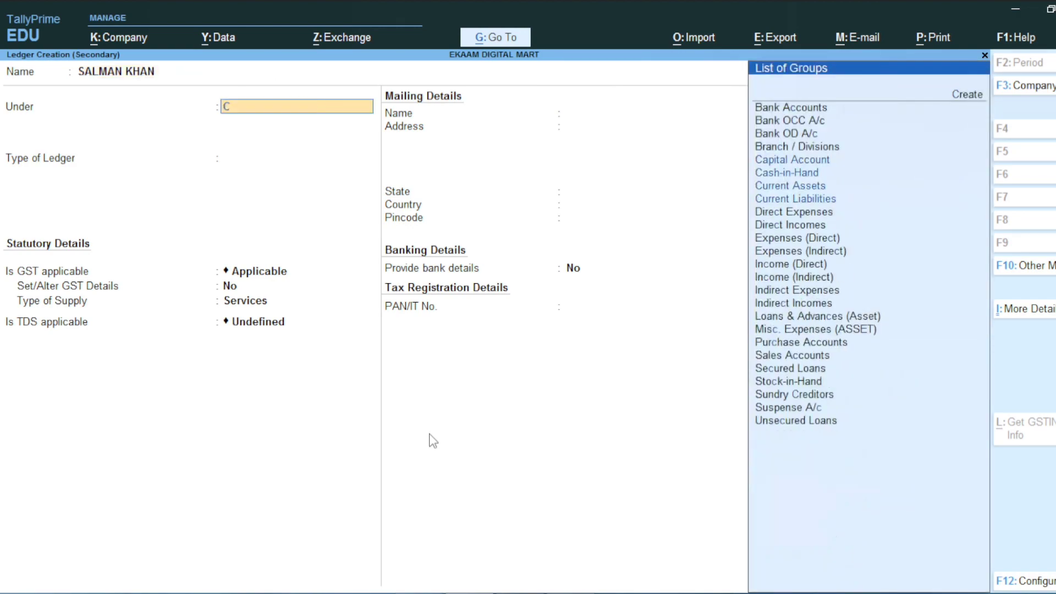
{"action": "type", "text": "RE"}
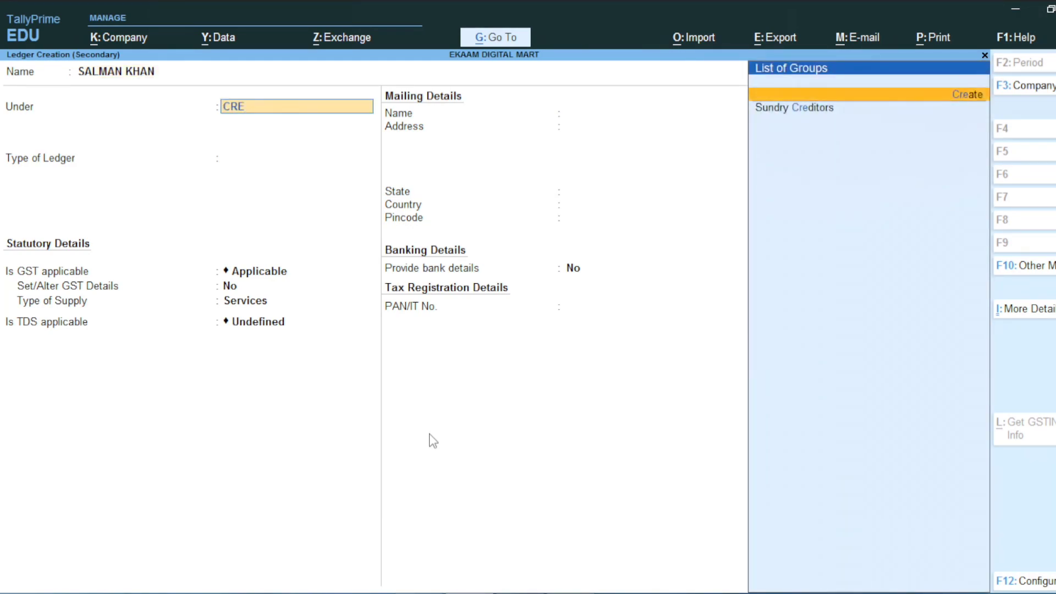
{"action": "key", "text": "Return"}
{"action": "key", "text": "Return"}
{"action": "key", "text": "Return"}
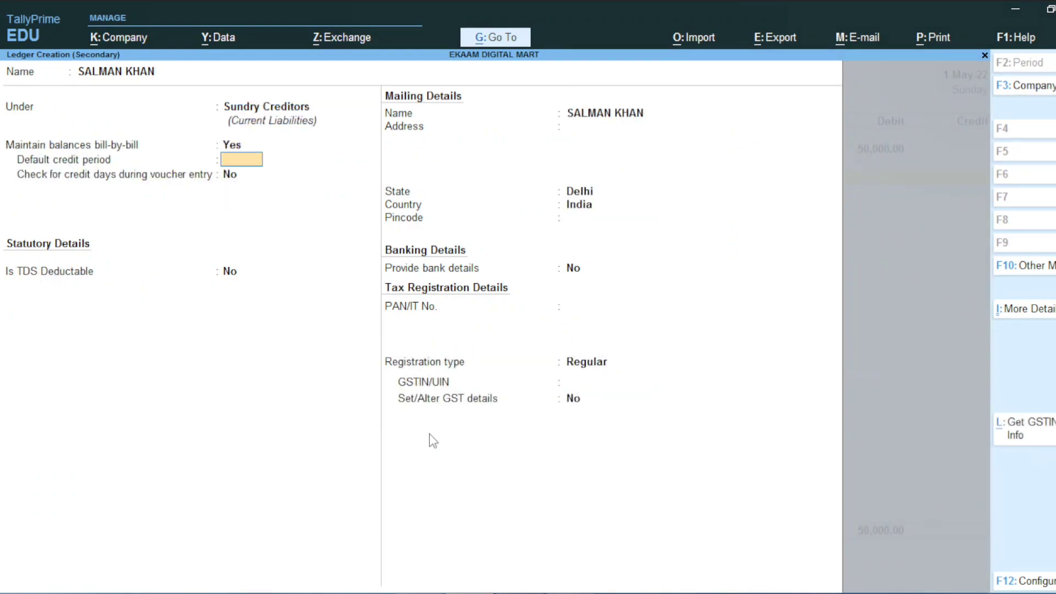
Make TDS deductable for the SALMAN KHAN ledger with deductee type Individual/HUF - Resident and deduction in the same voucher
{"action": "key", "text": "Return"}
{"action": "type", "text": "Y"}
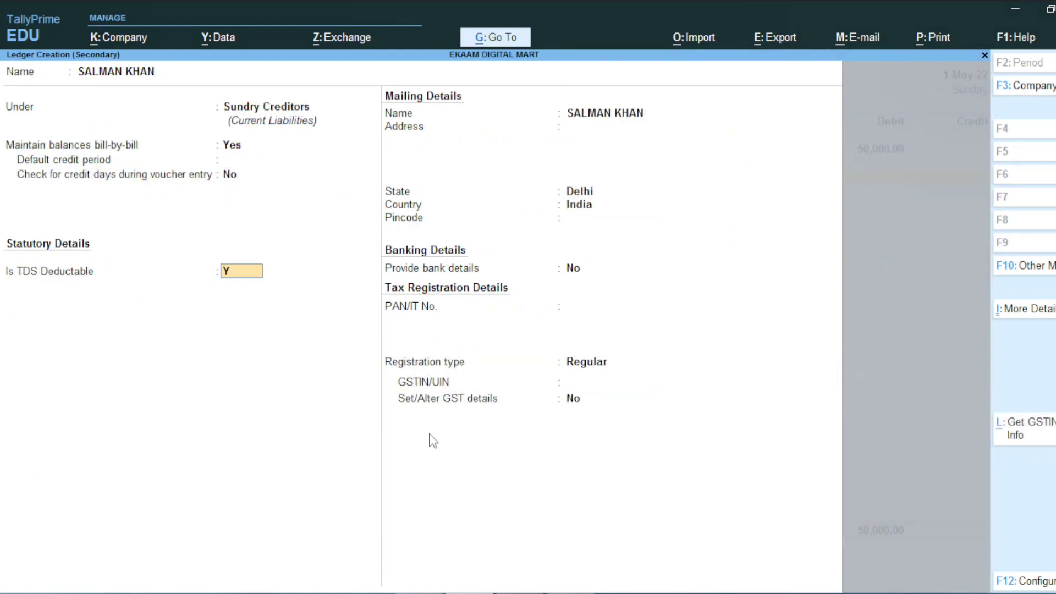
{"action": "key", "text": "Return"}
{"action": "key", "text": "Down"}
{"action": "key", "text": "Down"}
{"action": "key", "text": "Down"}
{"action": "key", "text": "Down"}
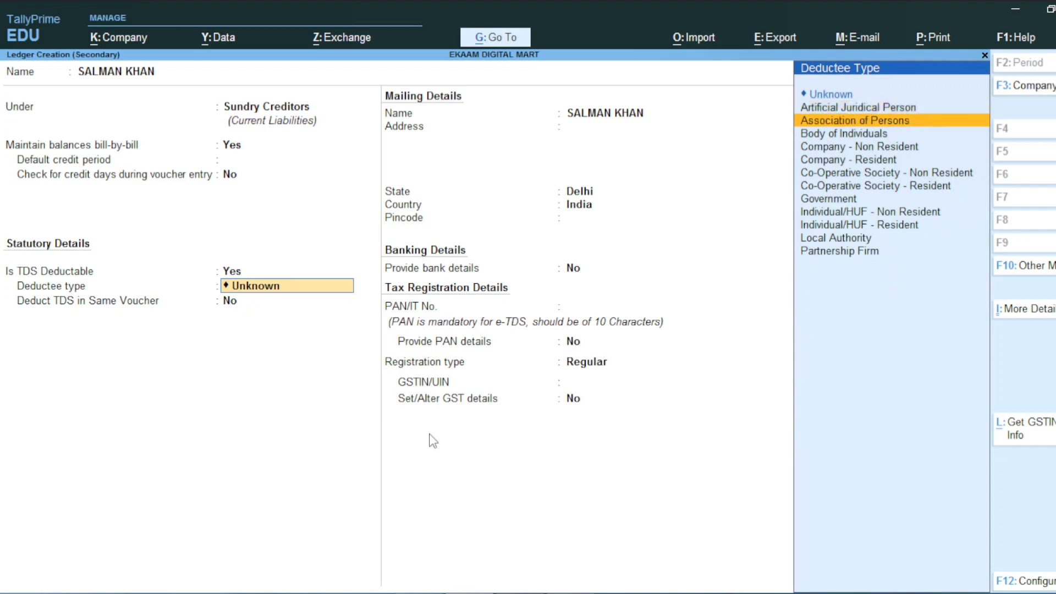
{"action": "key", "text": "Down"}
{"action": "key", "text": "Down"}
{"action": "key", "text": "Down"}
{"action": "key", "text": "Down"}
{"action": "key", "text": "Down"}
{"action": "key", "text": "Down"}
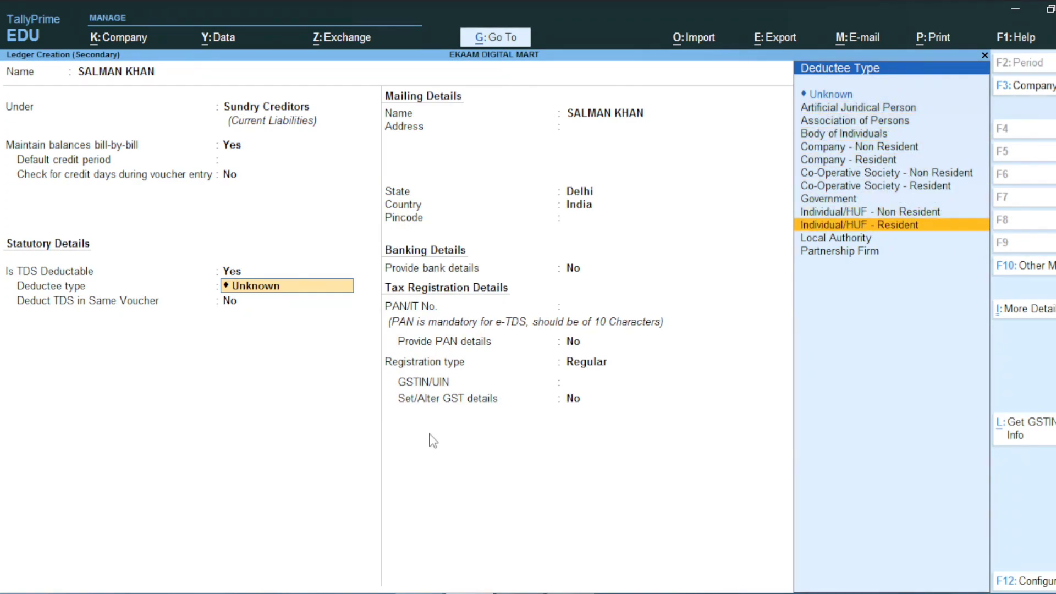
{"action": "key", "text": "Return"}
{"action": "type", "text": "y"}
{"action": "key", "text": "Return"}
Keep the default mailing and bank details, enter the employee's PAN, and save the ledger with GST registration type Regular and no GSTIN
{"action": "key", "text": "Return"}
{"action": "key", "text": "Return"}
{"action": "key", "text": "Return"}
{"action": "key", "text": "Return"}
{"action": "key", "text": "Return"}
{"action": "key", "text": "Return"}
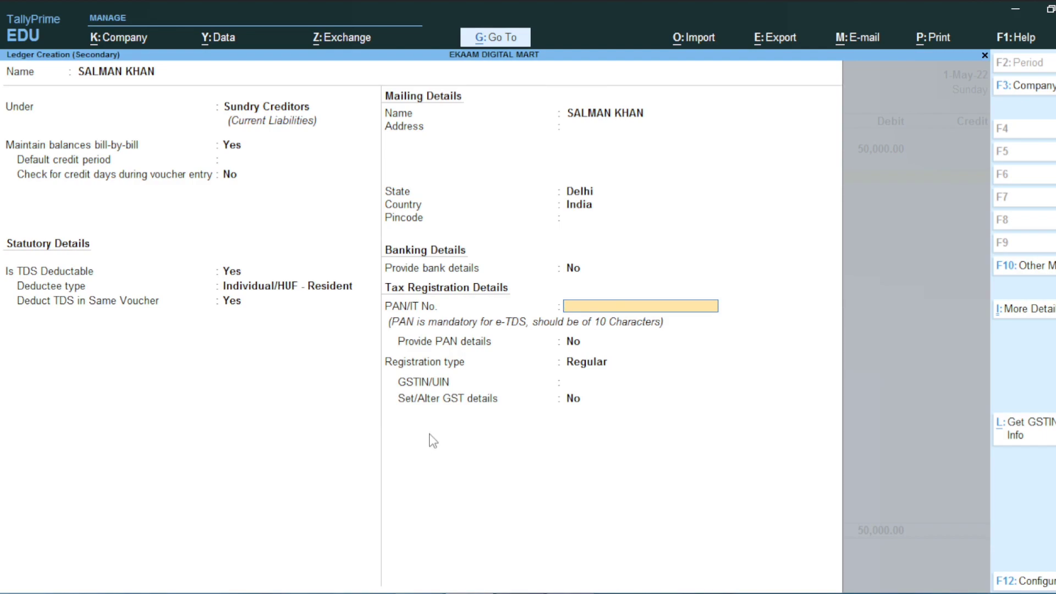
{"action": "type", "text": "ABBBB1234B"}
{"action": "key", "text": "Return"}
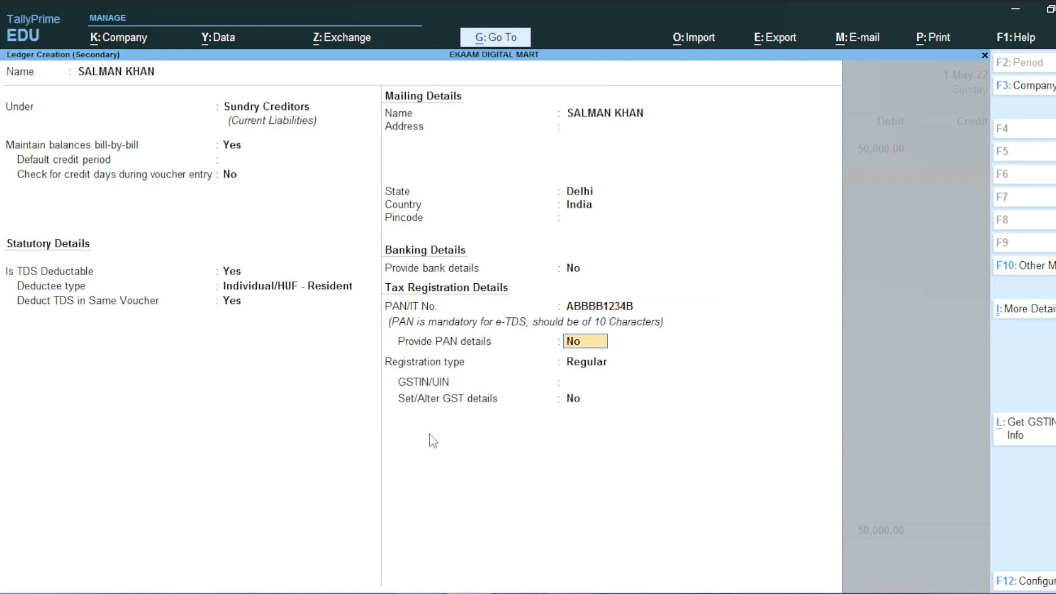
{"action": "key", "text": "Return"}
{"action": "key", "text": "Return"}
{"action": "key", "text": "Return"}
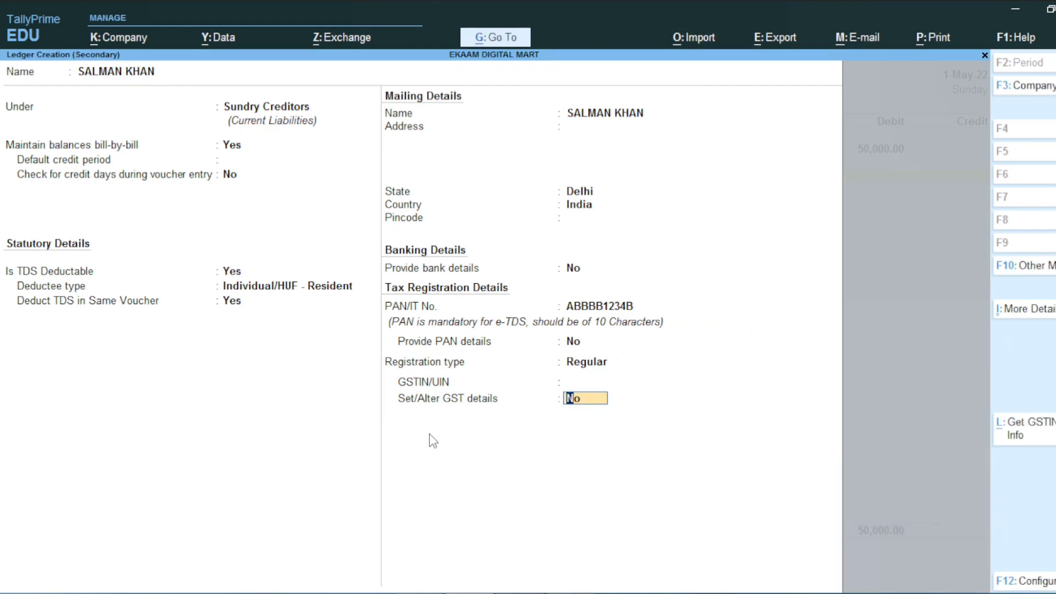
{"action": "key", "text": "Return"}
{"action": "key", "text": "Return"}
{"action": "key", "text": "Return"}
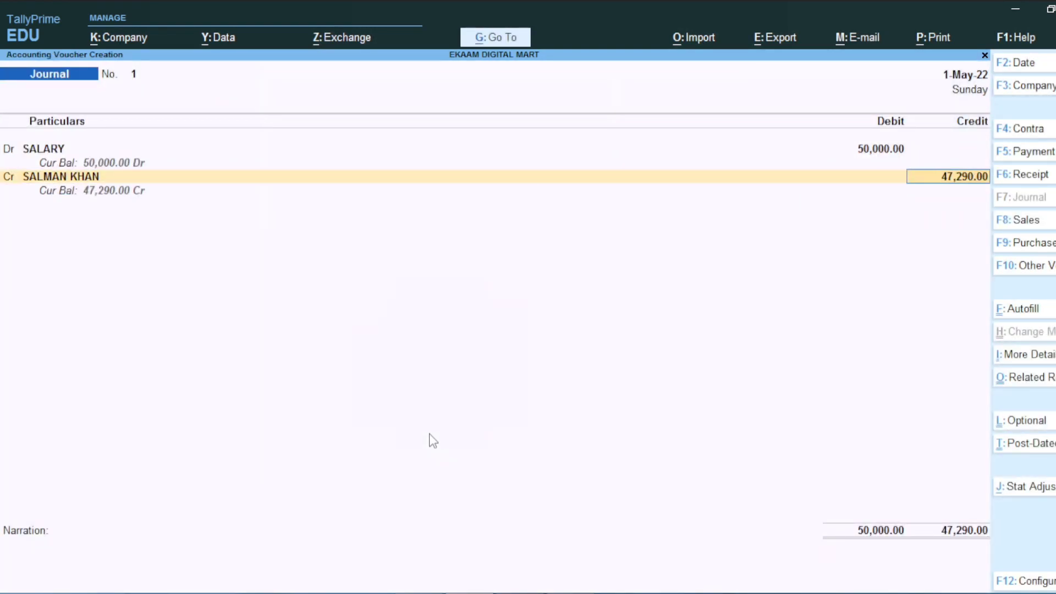
Accept the 47,290 credit to SALMAN KHAN and allocate 50,000 Cr to New Ref 1 in the bill-wise details
{"action": "key", "text": "Return"}
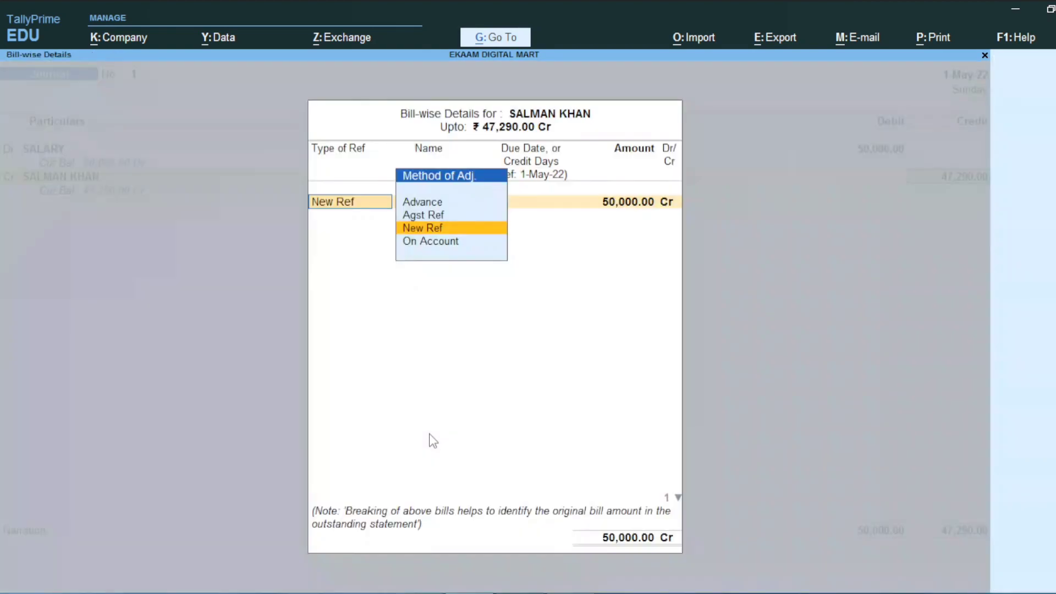
{"action": "key", "text": "Return"}
{"action": "key", "text": "Return"}
{"action": "key", "text": "Return"}
{"action": "key", "text": "Return"}
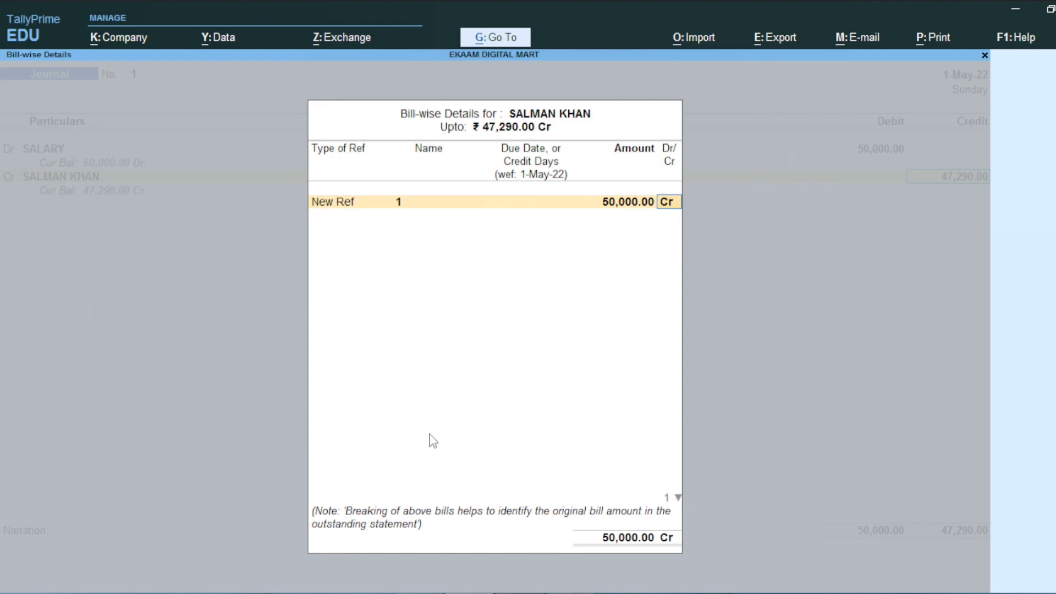
{"action": "key", "text": "Return"}
Allocate the 2,710 Dr TDS amount to New Ref 1, comparing it with the Excel sheet, and accept the bill-wise details
{"action": "key", "text": "Return"}
{"action": "key", "text": "Return"}
{"action": "key", "text": "Return"}
{"action": "key", "text": "alt+Tab"}
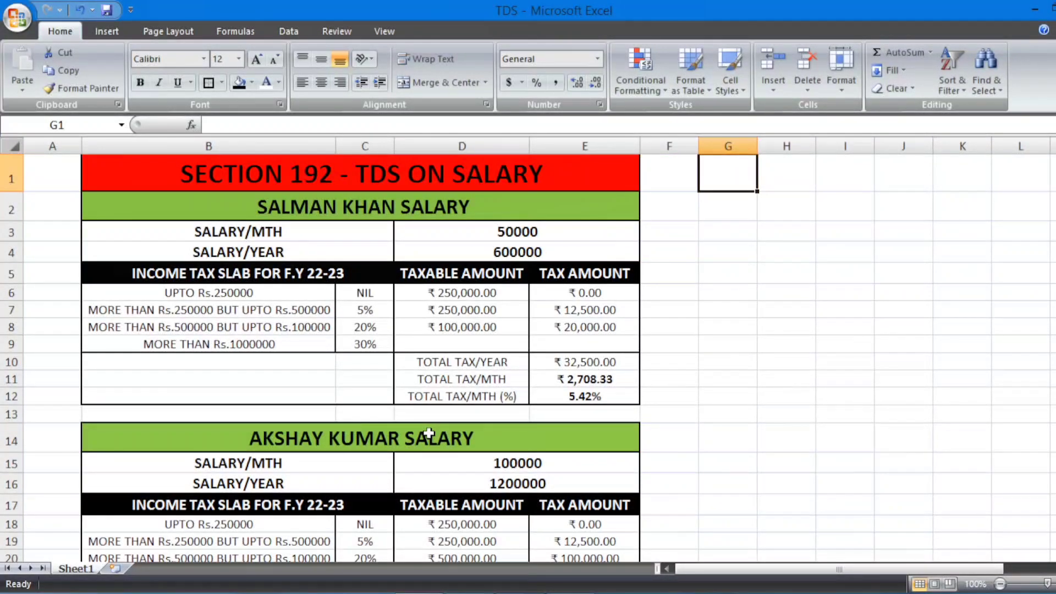
{"action": "key", "text": "alt+Tab"}
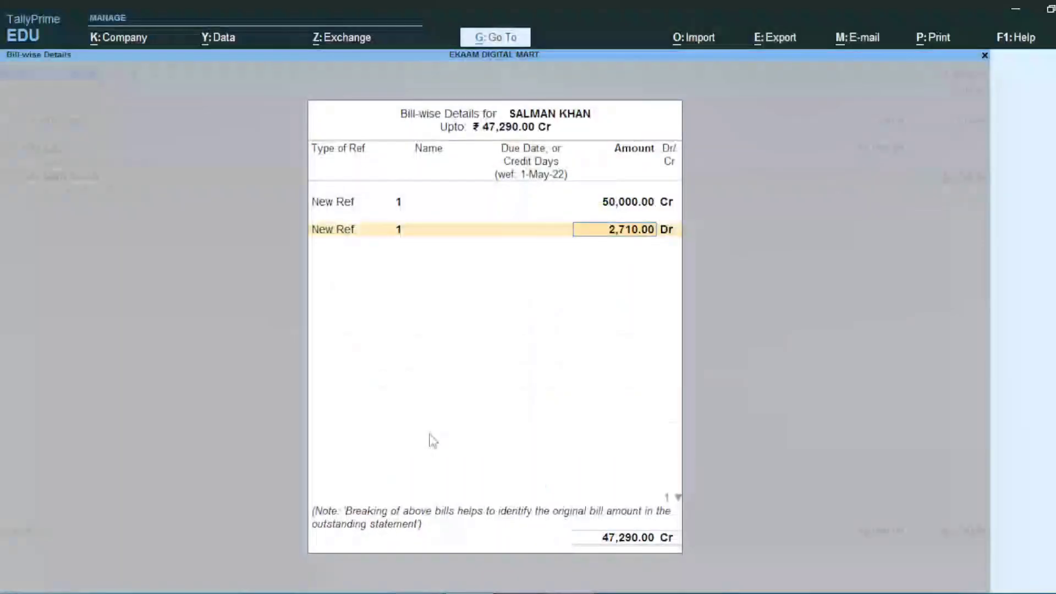
{"action": "key", "text": "Return"}
{"action": "key", "text": "Return"}
{"action": "key", "text": "Return"}
{"action": "key", "text": "Return"}
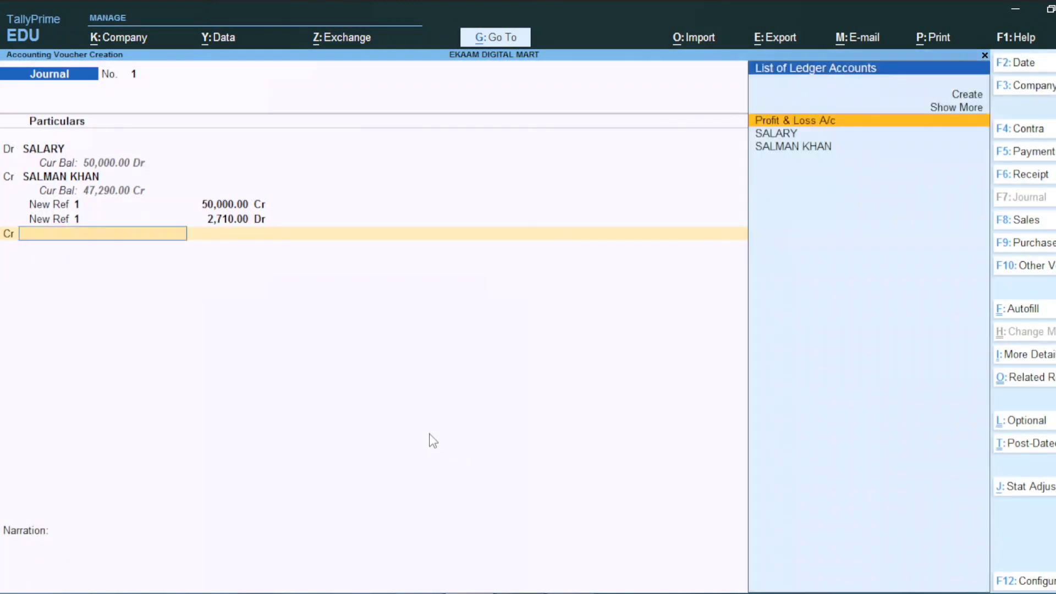
Create a ledger named TDS ON SALARY under the Duties & Taxes group from within the journal voucher
{"action": "key", "text": "alt+c"}
{"action": "type", "text": "T"}
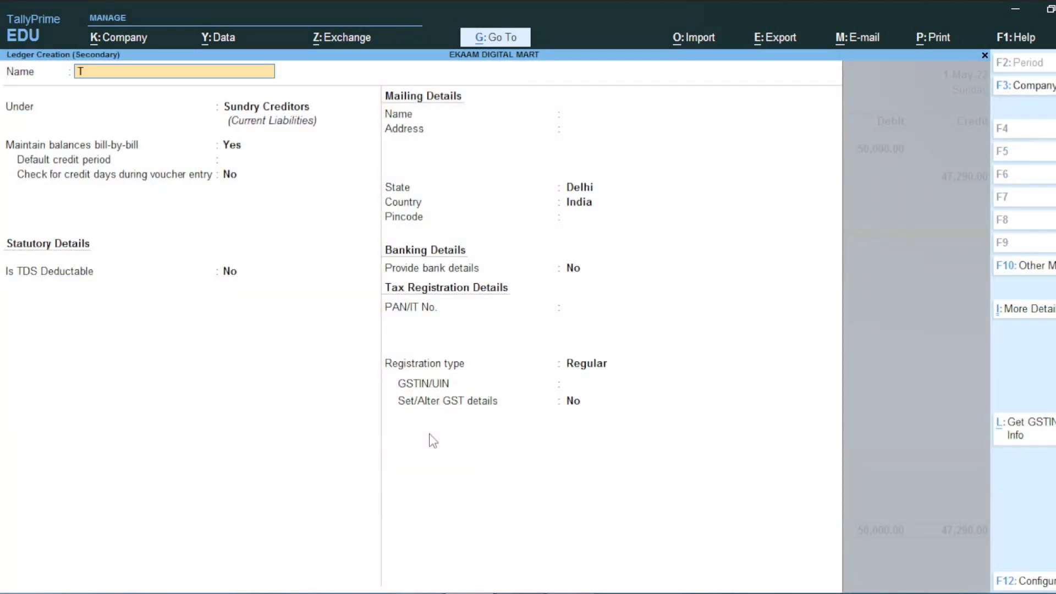
{"action": "type", "text": "DS ON SALARY"}
{"action": "key", "text": "Return"}
{"action": "type", "text": "DUT"}
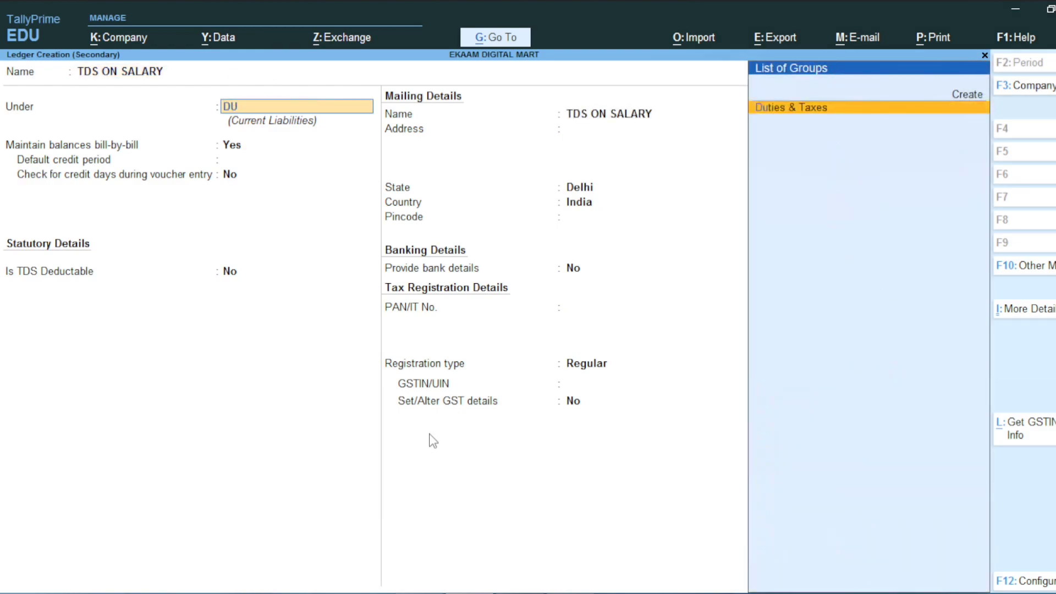
{"action": "key", "text": "Return"}
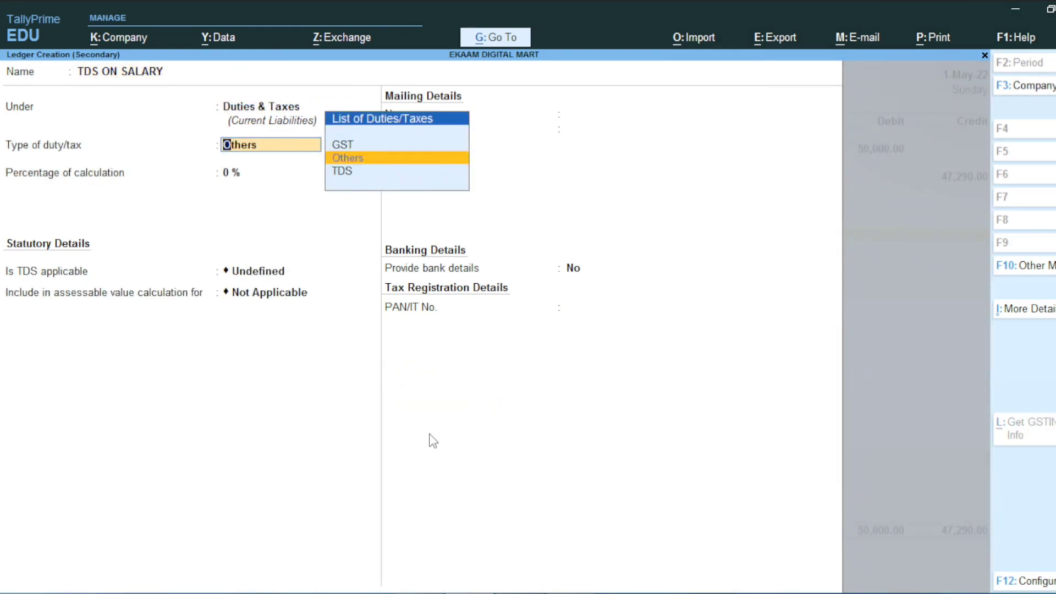
Set the TDS ON SALARY ledger's duty type to TDS with nature of payment Any, and save the ledger
{"action": "key", "text": "Down"}
{"action": "key", "text": "Return"}
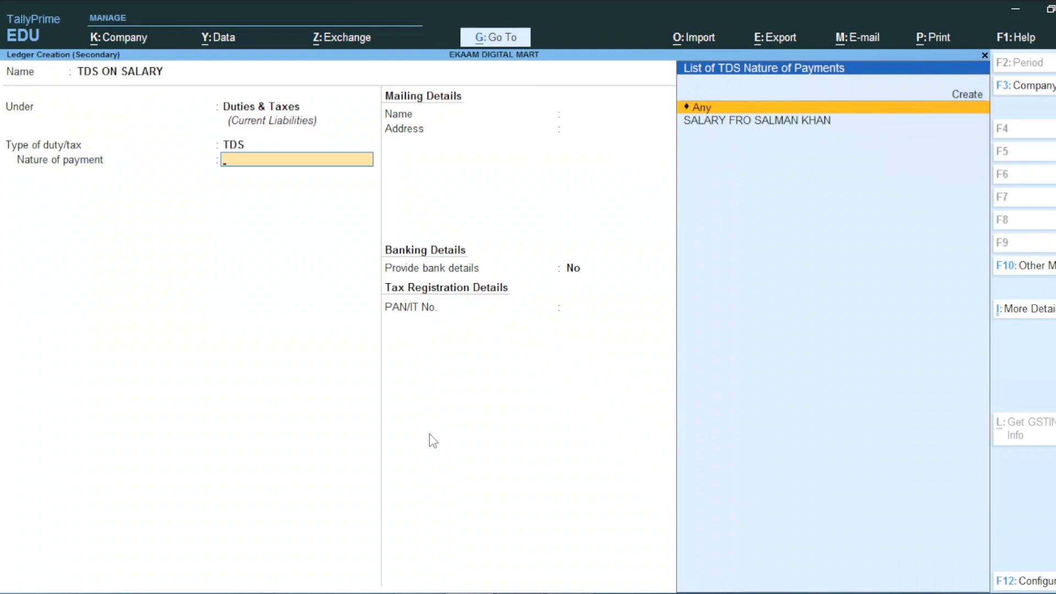
{"action": "key", "text": "Return"}
{"action": "key", "text": "Return"}
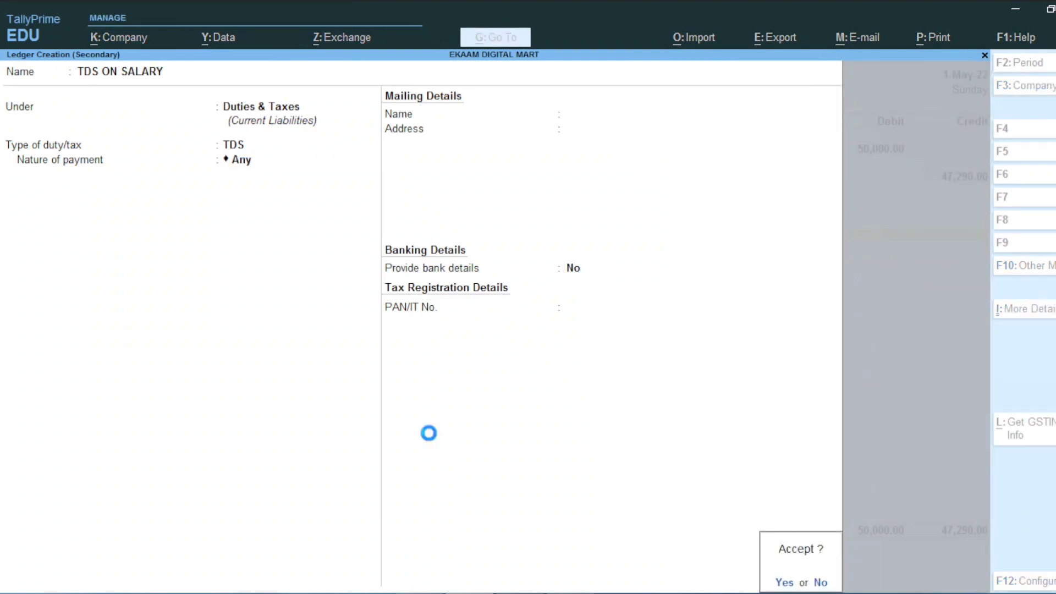
{"action": "key", "text": "Return"}
{"action": "key", "text": "Return"}
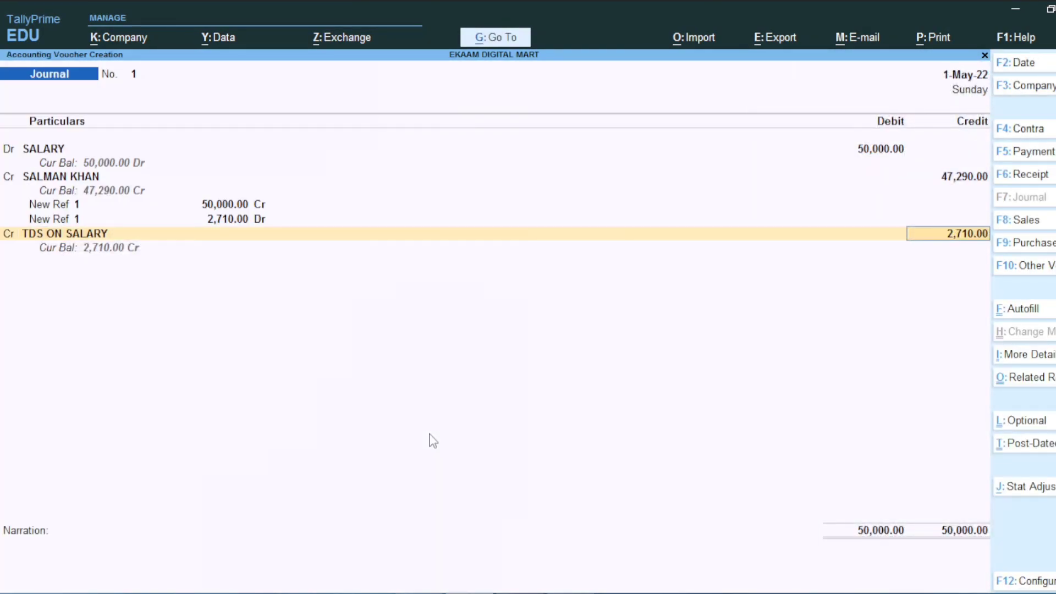
Accept the 2,710 credit to TDS ON SALARY, leave the narration blank, and save the journal voucher
{"action": "key", "text": "Return"}
{"action": "key", "text": "Return"}
{"action": "key", "text": "Return"}
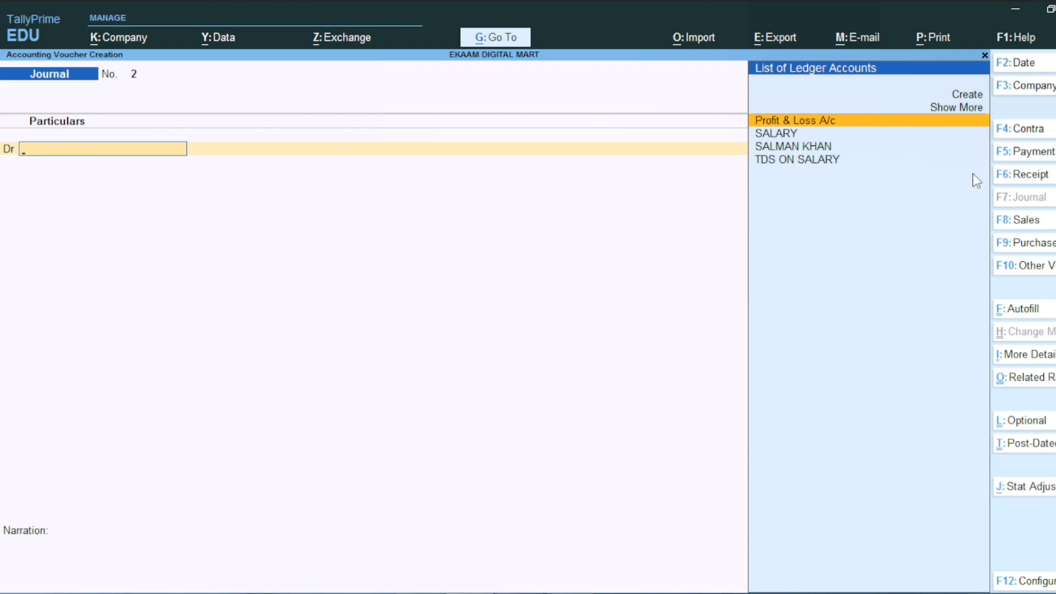
Start a payment voucher and debit the SALMAN KHAN ledger with 47,290
{"action": "left_click", "coordinate": [1024, 154]}
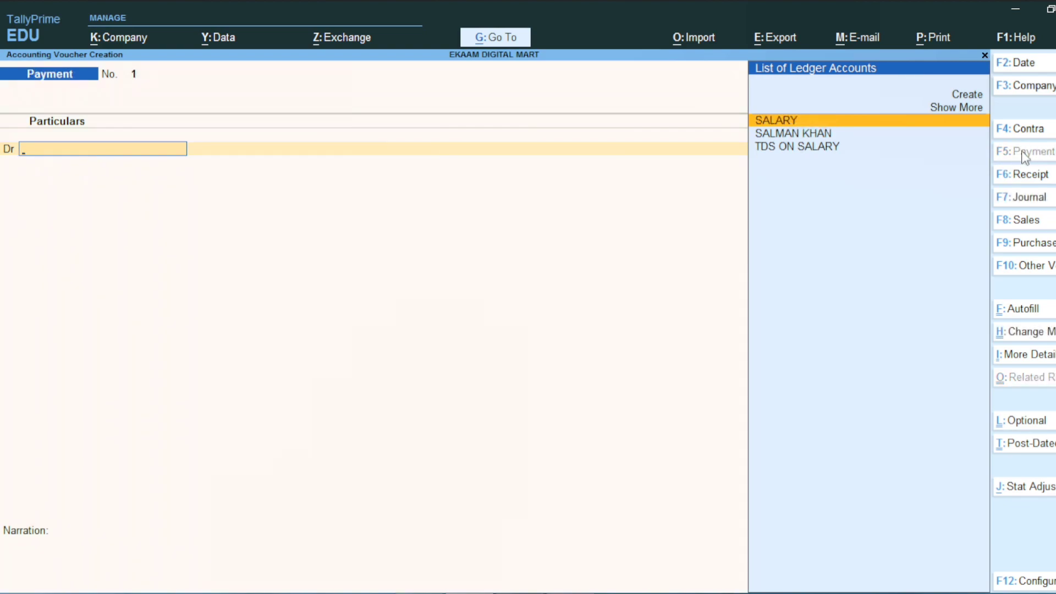
{"action": "type", "text": "SAL"}
{"action": "key", "text": "Down"}
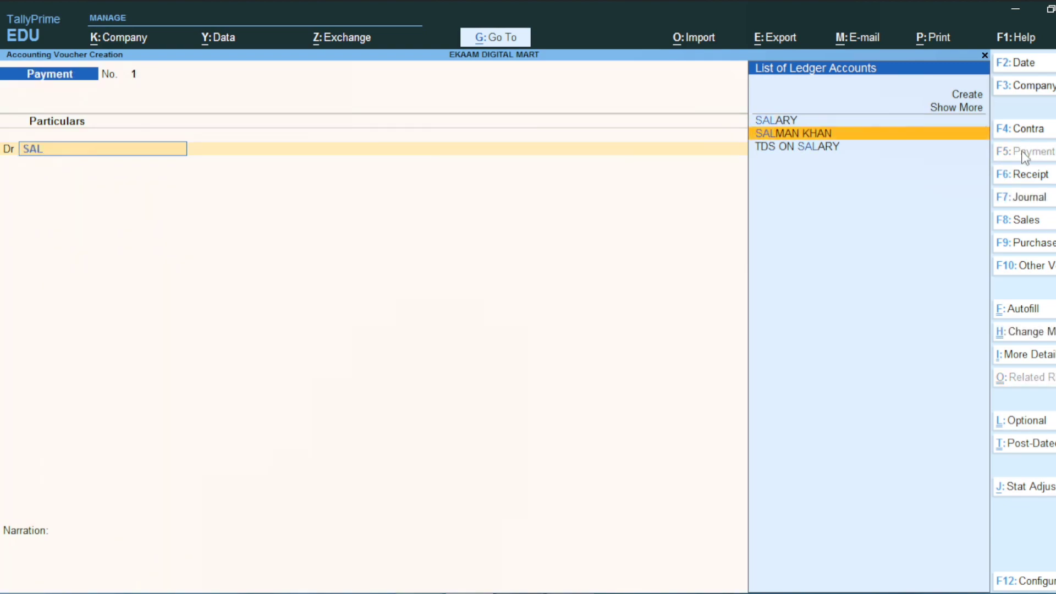
{"action": "key", "text": "Return"}
{"action": "type", "text": "47290"}
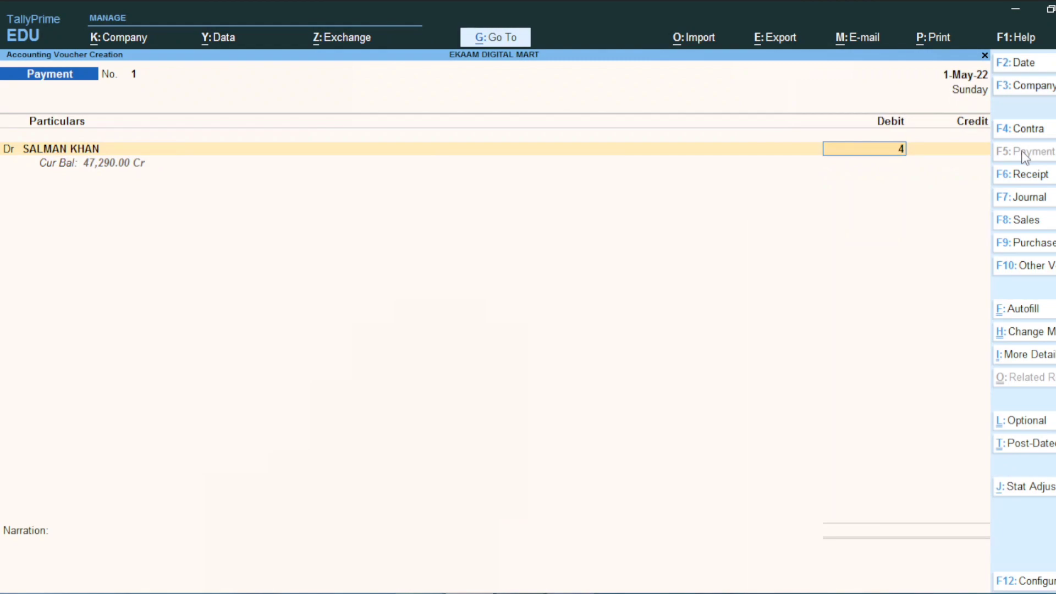
{"action": "key", "text": "Return"}
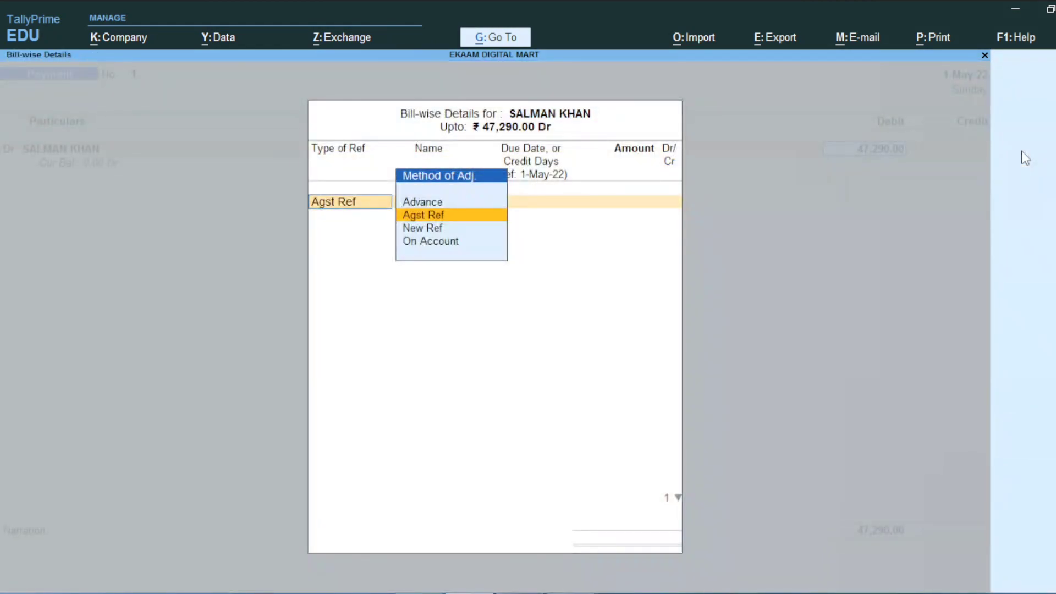
Allocate the 47,290 Dr payment as Agst Ref to bill 1 and accept the bill-wise details
{"action": "key", "text": "Return"}
{"action": "key", "text": "Return"}
{"action": "key", "text": "Return"}
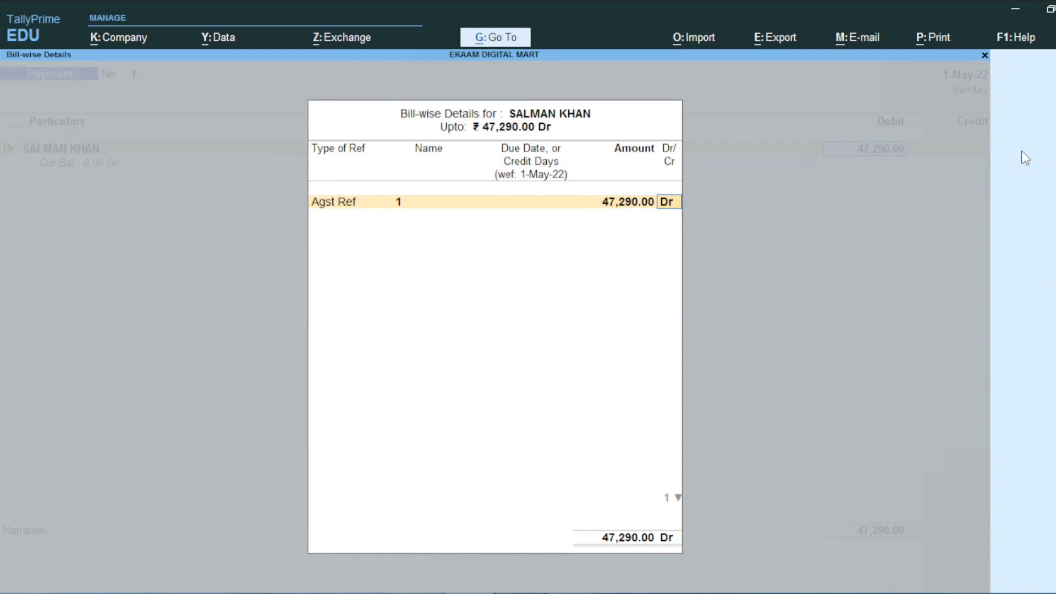
{"action": "key", "text": "Return"}
{"action": "key", "text": "Return"}
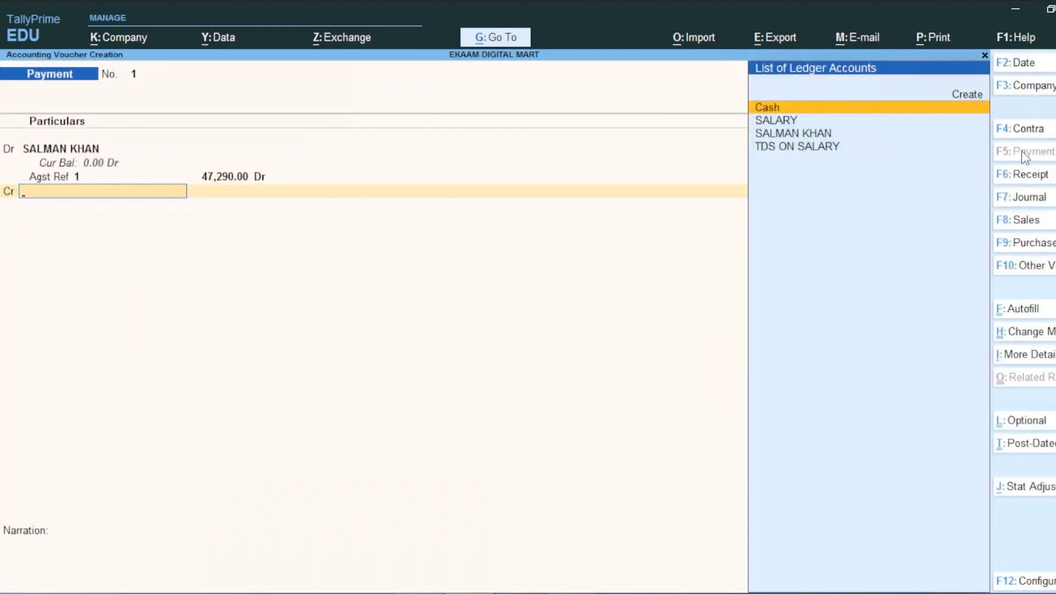
Create a ledger named HDFC BANK under Bank Accounts from within the payment voucher and save it with default details
{"action": "key", "text": "alt+c"}
{"action": "type", "text": "HDFC"}
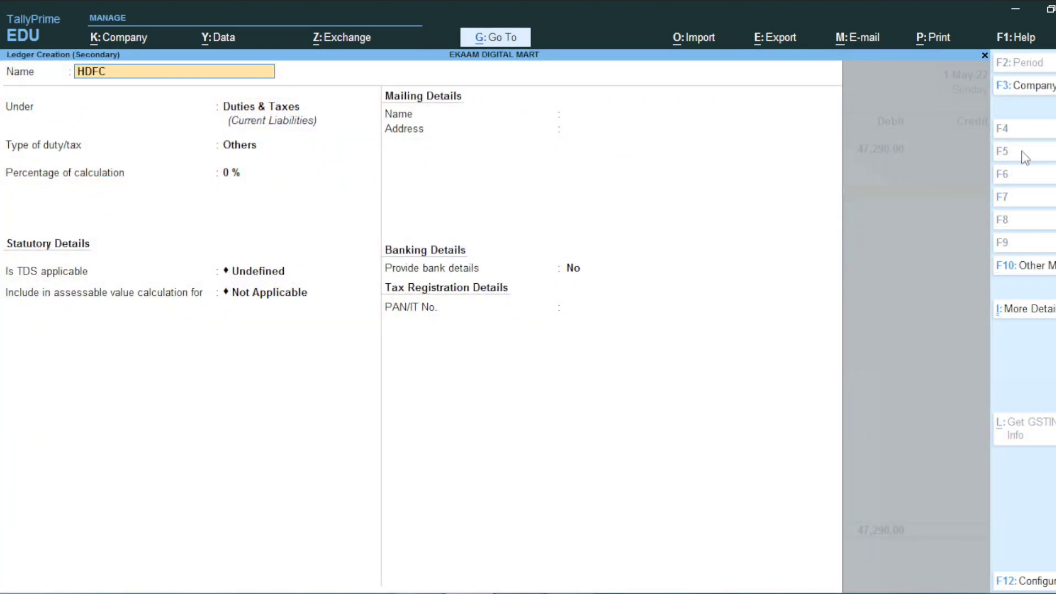
{"action": "type", "text": " BANK"}
{"action": "key", "text": "Return"}
{"action": "type", "text": "BA"}
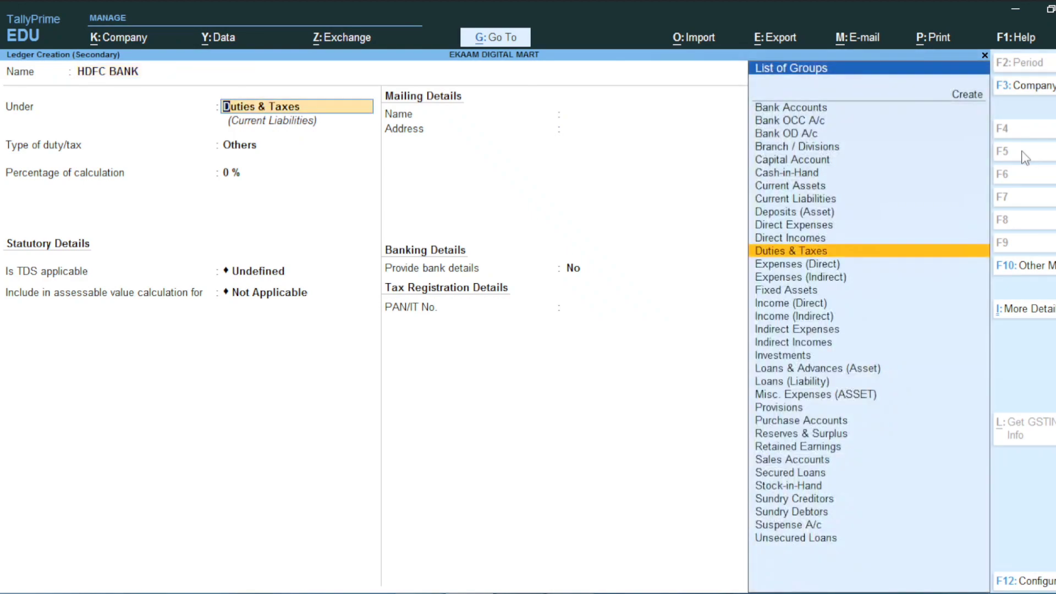
{"action": "type", "text": "NK"}
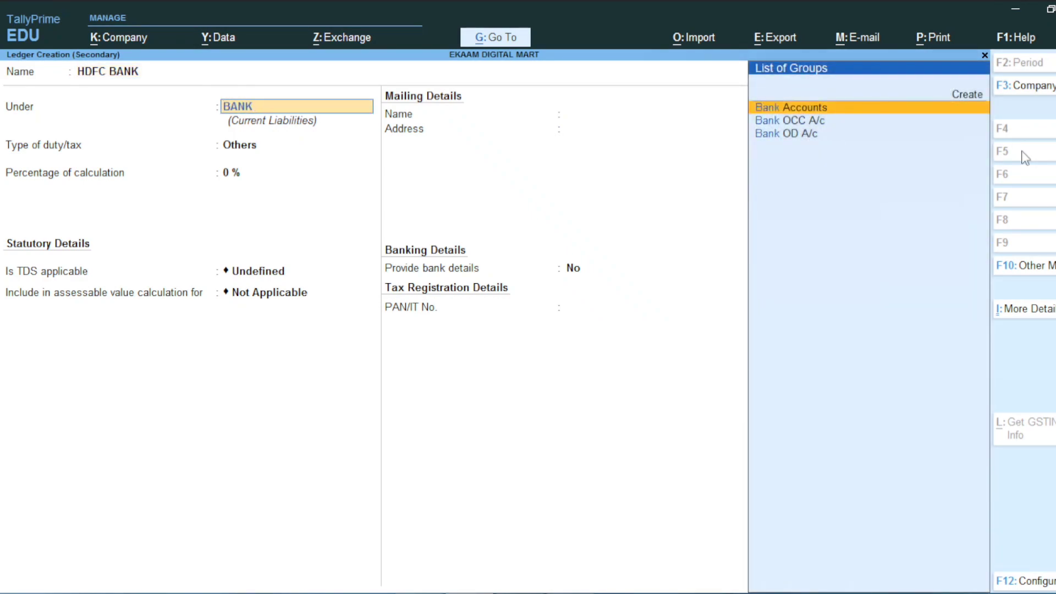
{"action": "key", "text": "Return"}
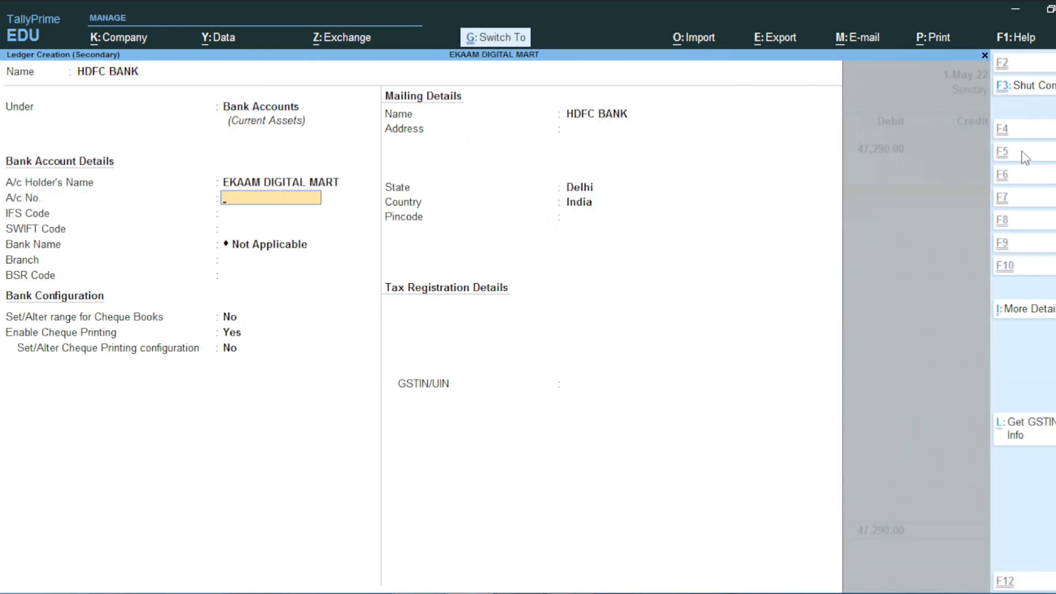
{"action": "key", "text": "ctrl+a"}
Credit HDFC BANK with 47,290 as a Cheque dated 1-May-22, and save the payment voucher
{"action": "key", "text": "Return"}
{"action": "key", "text": "Return"}
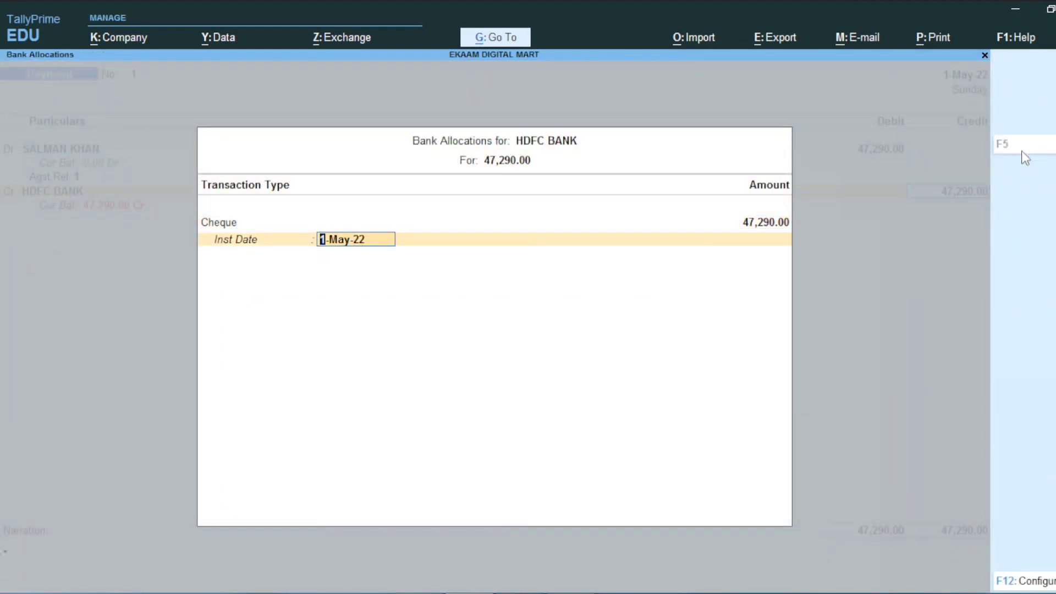
{"action": "key", "text": "Return"}
{"action": "key", "text": "Return"}
{"action": "key", "text": "Return"}
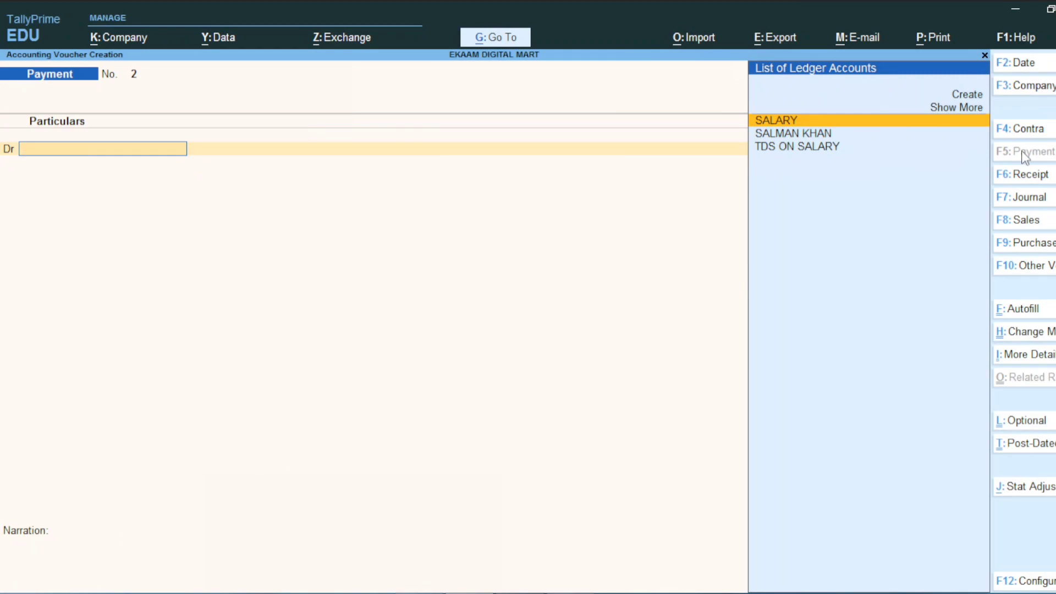
Leave voucher entry and open the Statutory Reports list from the additional reports
{"action": "key", "text": "Escape"}
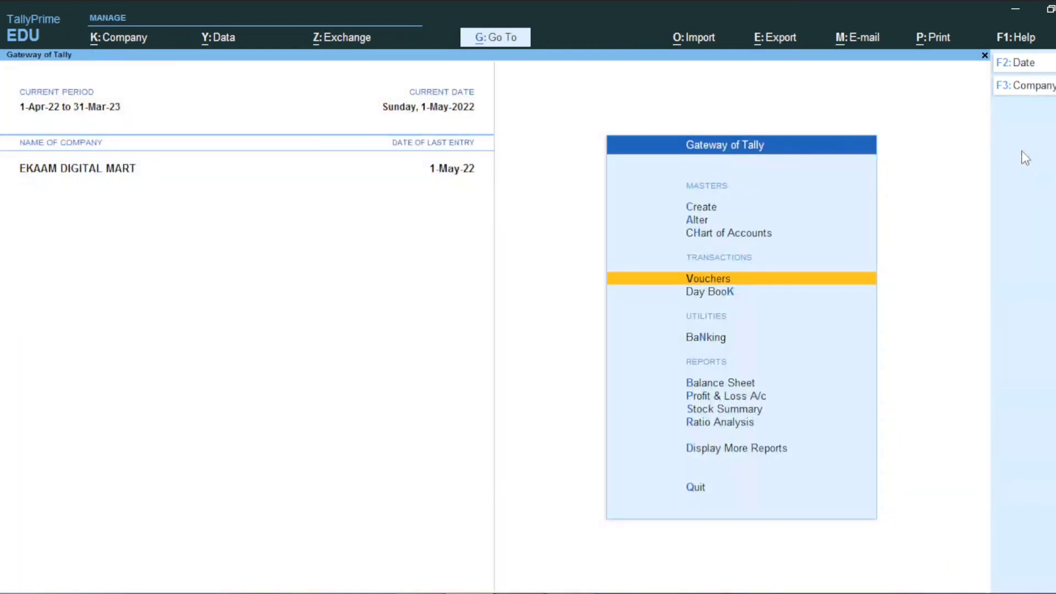
{"action": "key", "text": "Down"}
{"action": "key", "text": "Down"}
{"action": "key", "text": "Down"}
{"action": "key", "text": "Down"}
{"action": "key", "text": "Down"}
{"action": "key", "text": "Down"}
{"action": "key", "text": "Down"}
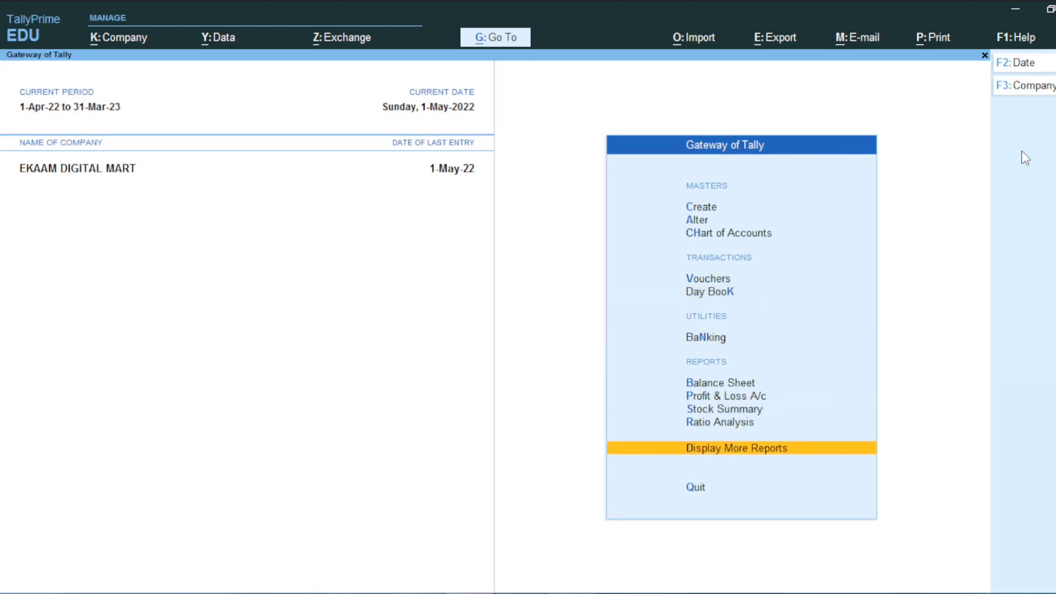
{"action": "key", "text": "Return"}
{"action": "key", "text": "Down"}
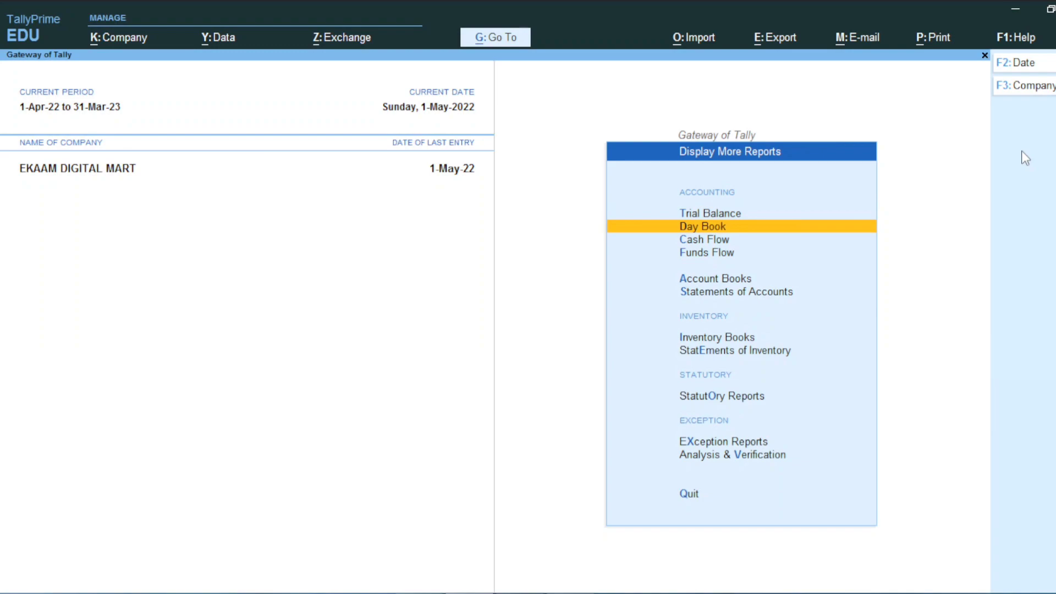
{"action": "key", "text": "Down"}
{"action": "key", "text": "Down"}
{"action": "key", "text": "Down"}
{"action": "key", "text": "Down"}
{"action": "key", "text": "Down"}
{"action": "key", "text": "Down"}
{"action": "key", "text": "Down"}
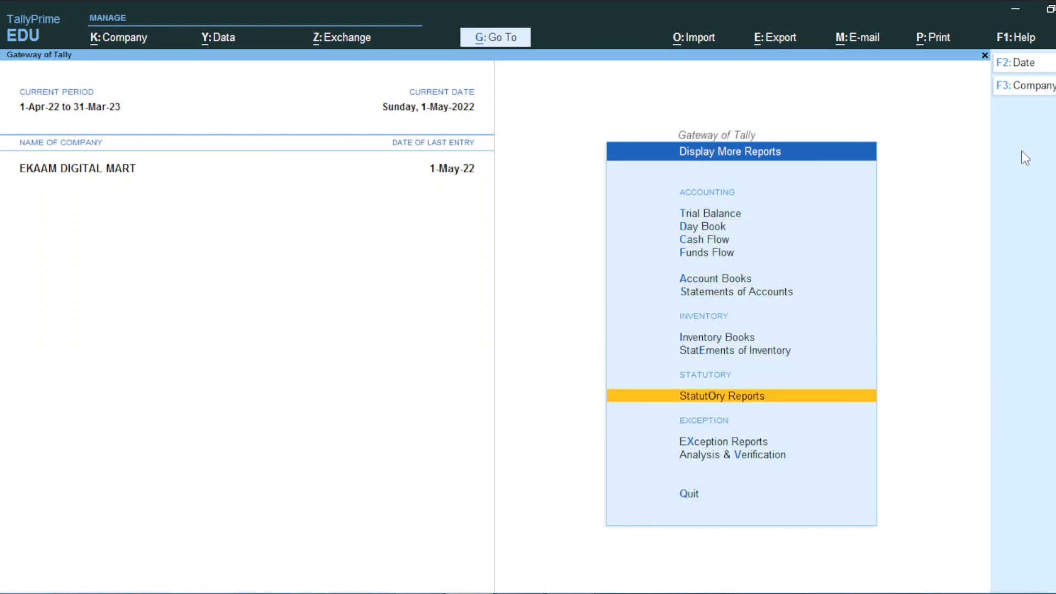
{"action": "key", "text": "Return"}
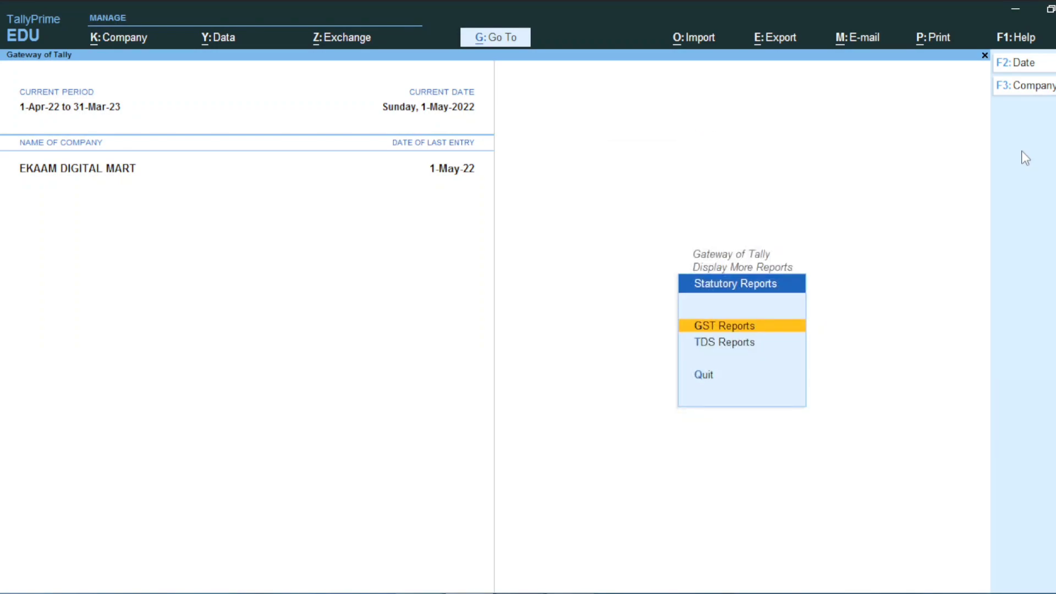
Open the Form 26Q report among the TDS reports and review its deduction details
{"action": "key", "text": "Down"}
{"action": "key", "text": "Return"}
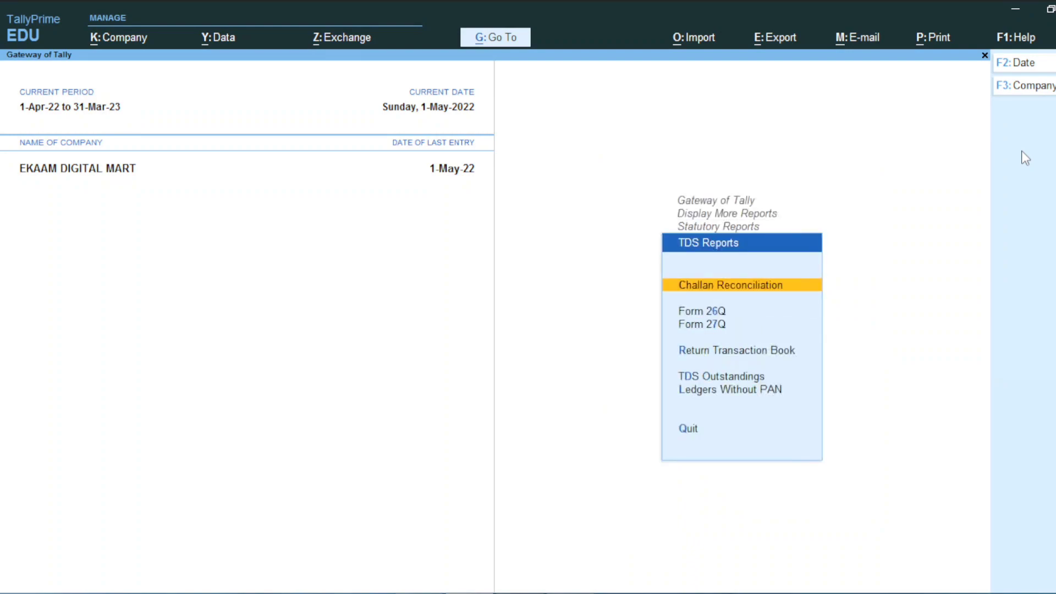
{"action": "key", "text": "Down"}
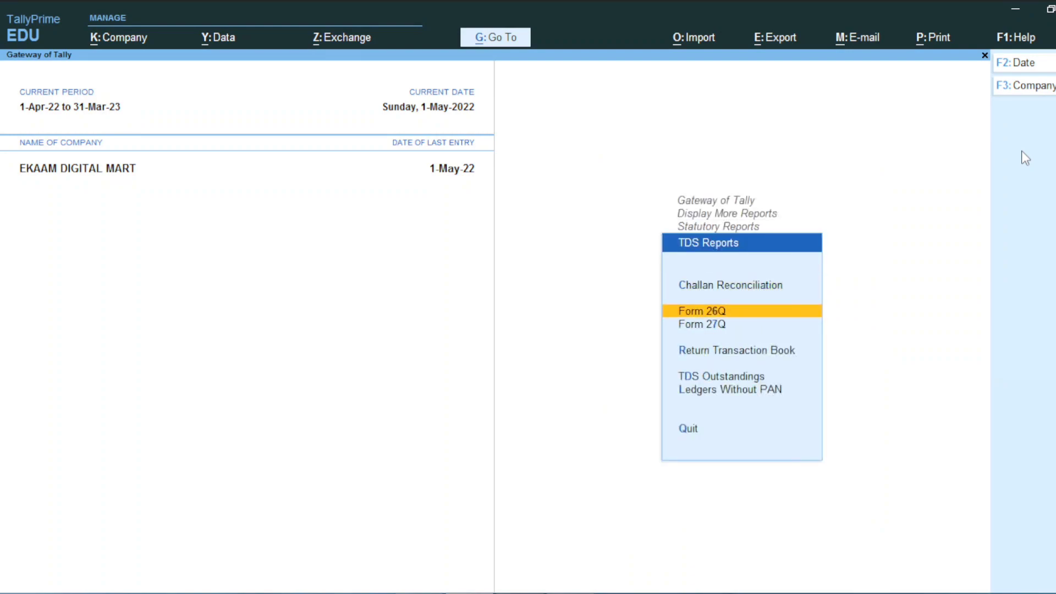
{"action": "key", "text": "Return"}
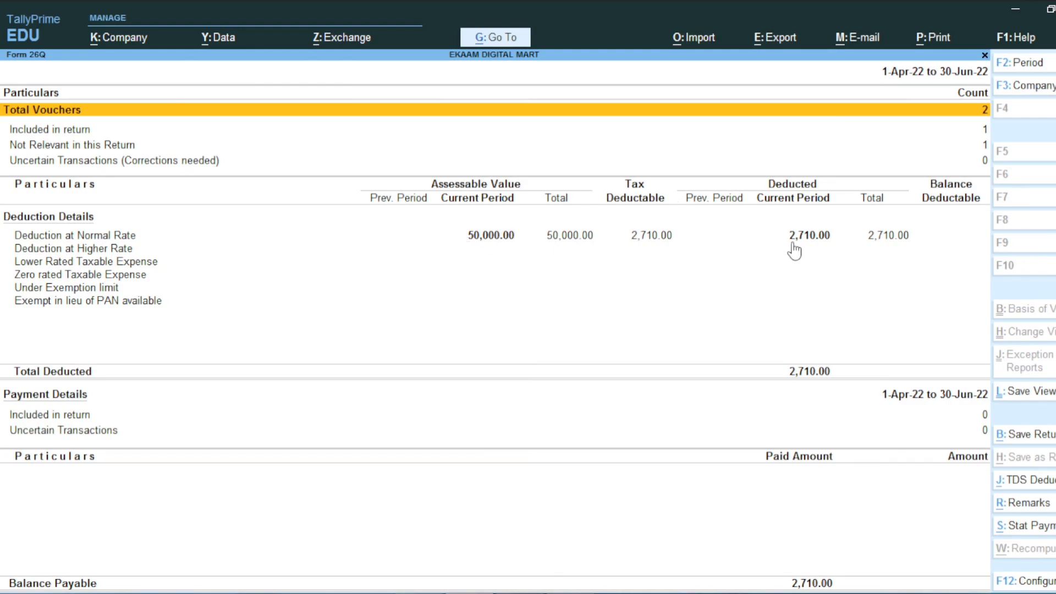
Start a statutory payment from the Form 26Q report with TDS as the tax type
{"action": "left_click", "coordinate": [1034, 528]}
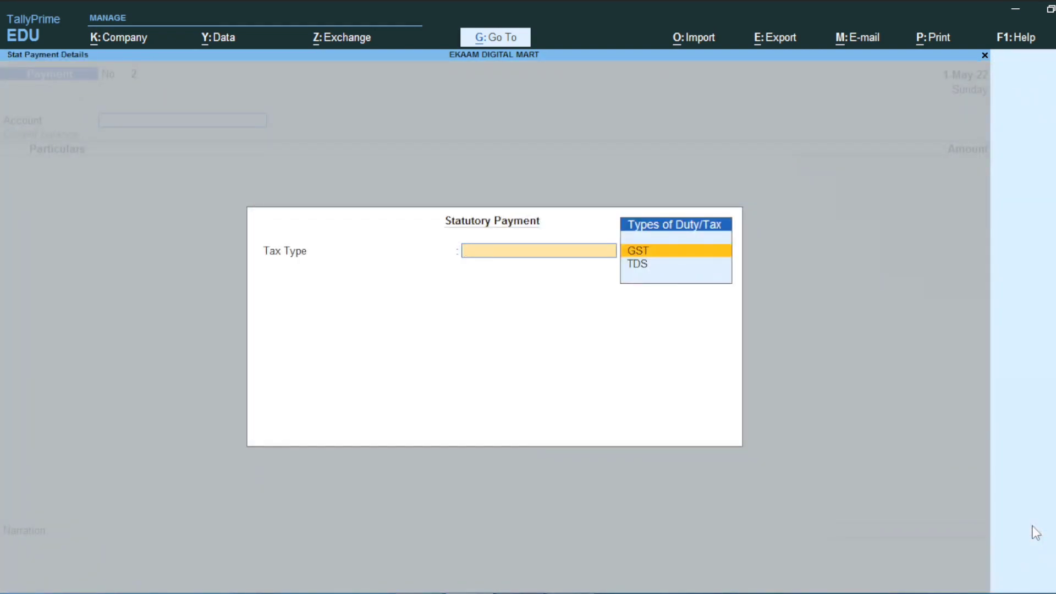
{"action": "key", "text": "Down"}
{"action": "key", "text": "Return"}
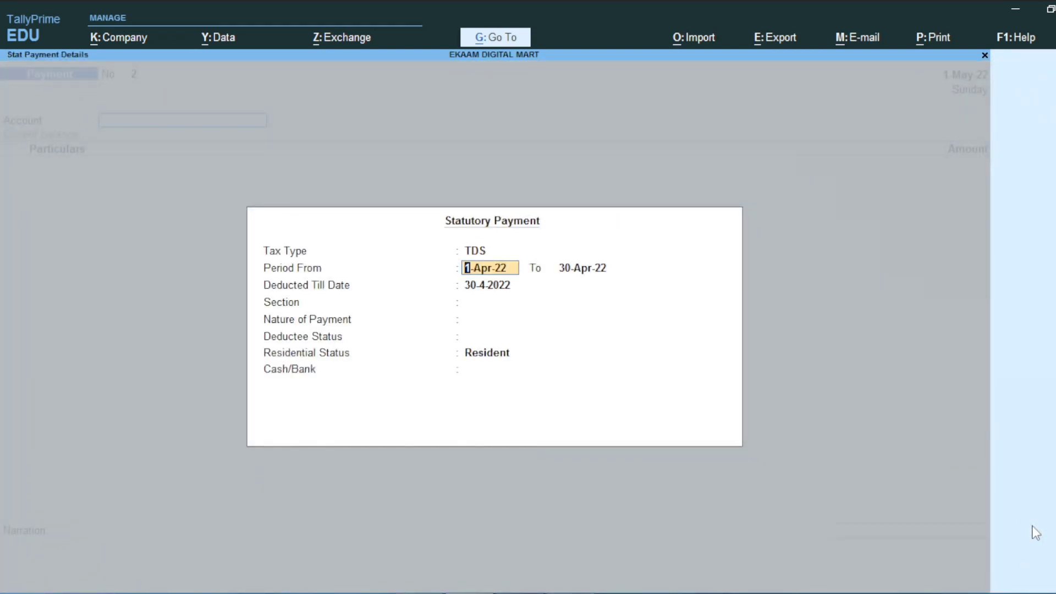
Set the statutory payment period from 1-Apr-22 to 1-May-22 and the deducted till date to 1-5-2022
{"action": "key", "text": "Return"}
{"action": "type", "text": "30.4"}
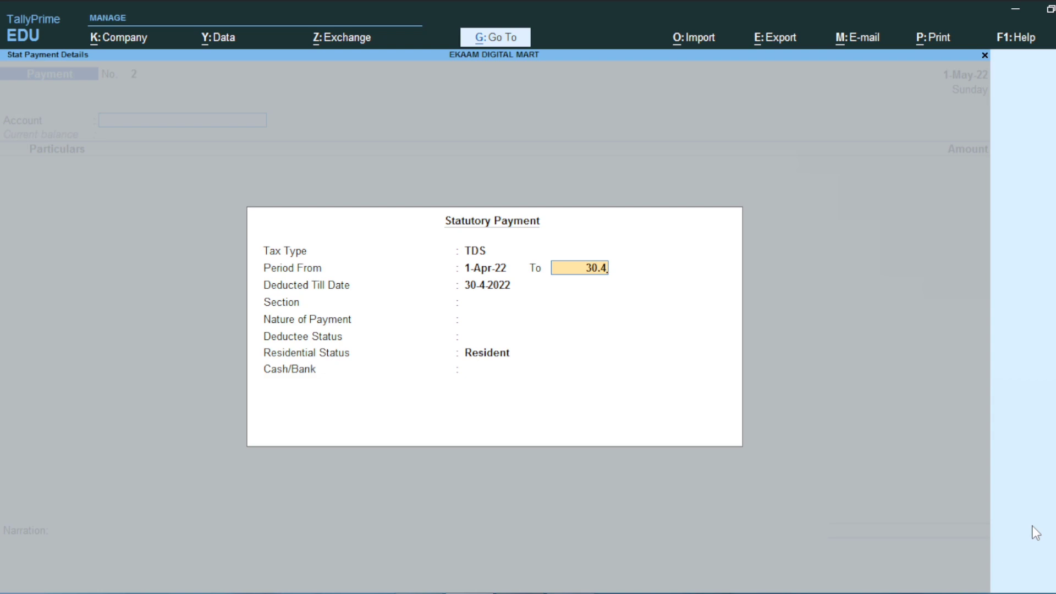
{"action": "key", "text": "BackSpace"}
{"action": "key", "text": "BackSpace"}
{"action": "key", "text": "BackSpace"}
{"action": "key", "text": "BackSpace"}
{"action": "type", "text": "1.5"}
{"action": "key", "text": "Return"}
{"action": "type", "text": "1."}
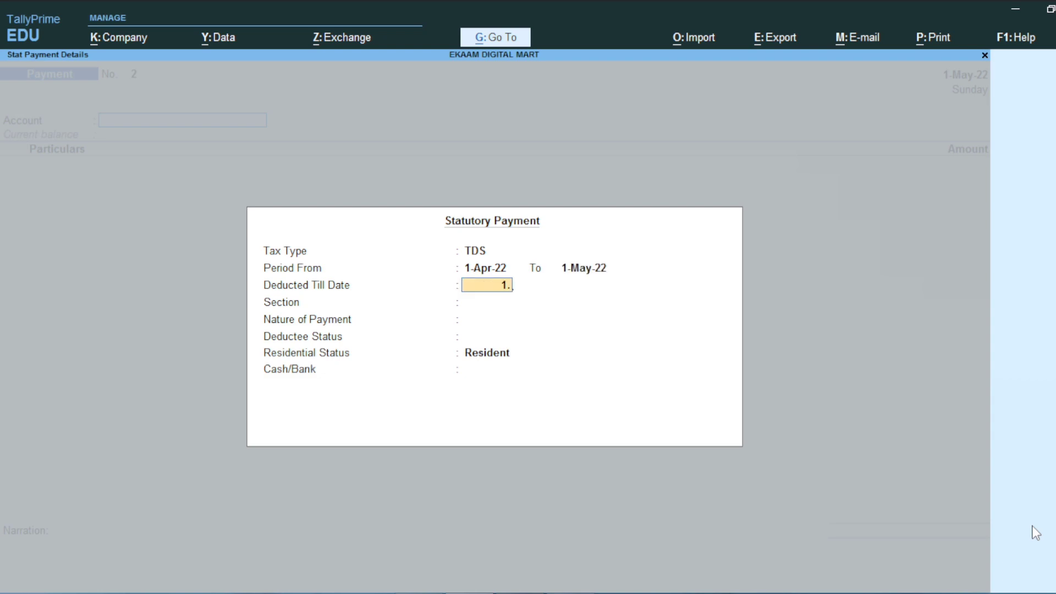
{"action": "type", "text": "5"}
{"action": "key", "text": "Return"}
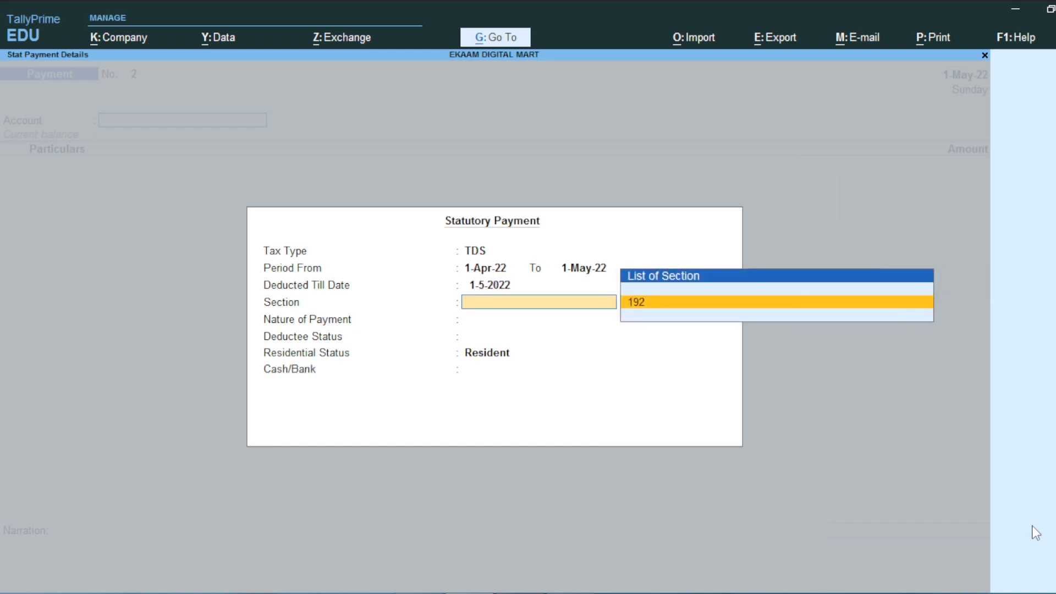
Complete the statutory payment details with section 192, nature of payment SALARY FRO SALMAN KHAN, deductee status Non Company, and HDFC BANK
{"action": "key", "text": "Return"}
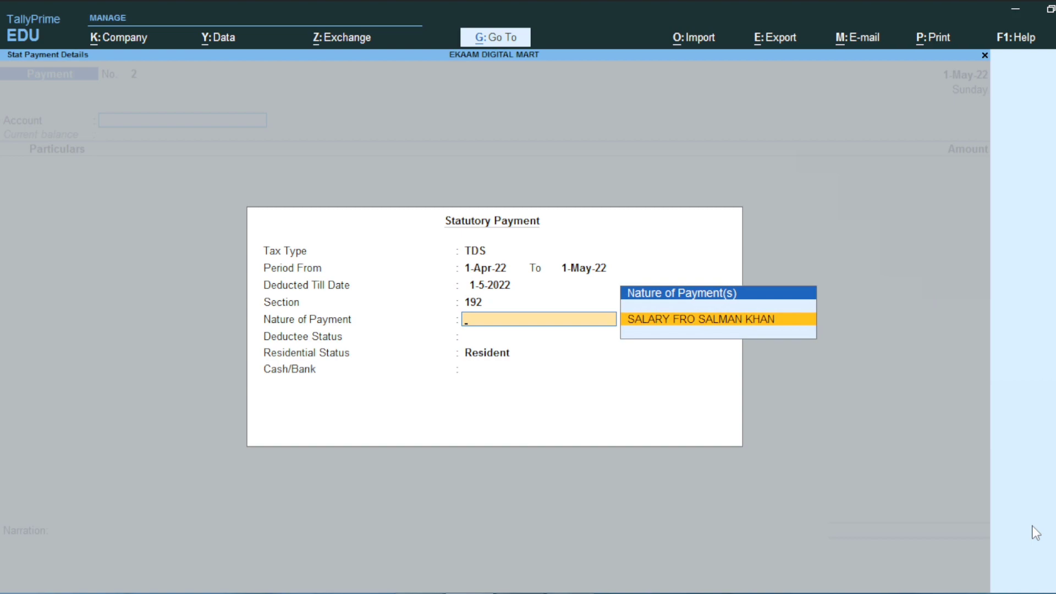
{"action": "key", "text": "Return"}
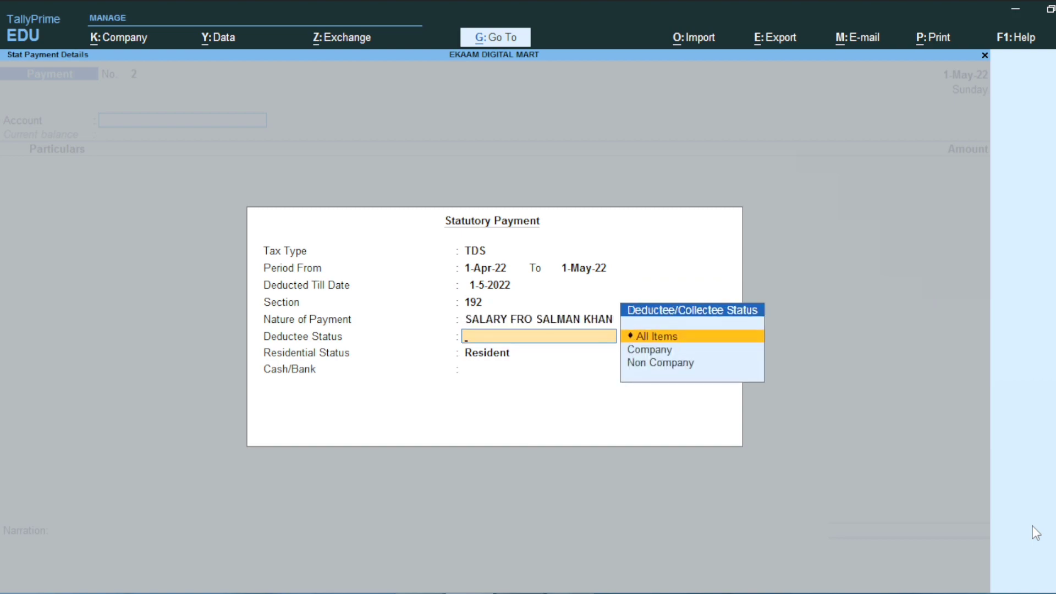
{"action": "key", "text": "Down"}
{"action": "key", "text": "Down"}
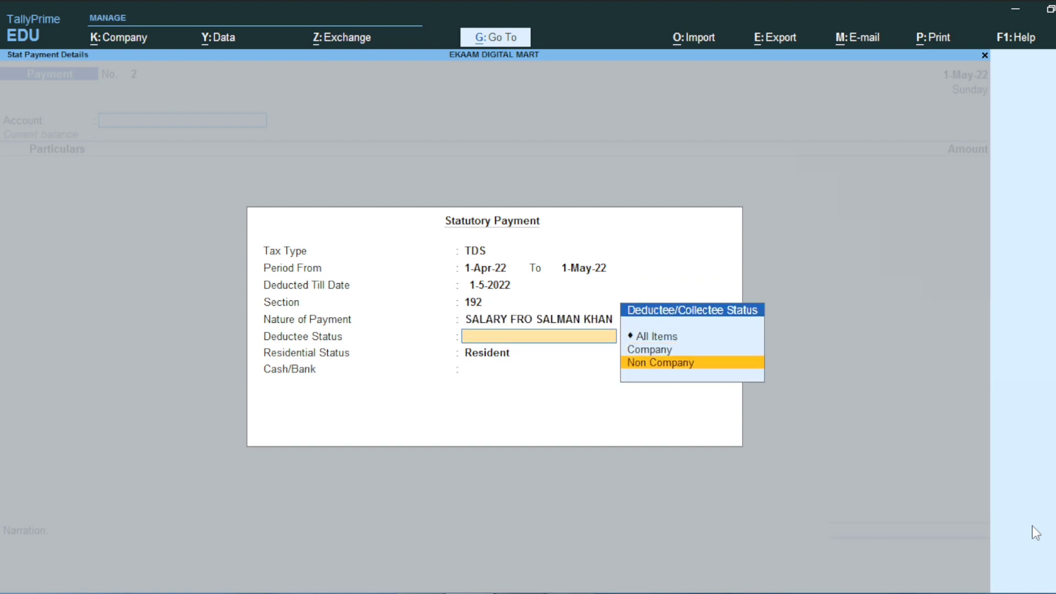
{"action": "key", "text": "Return"}
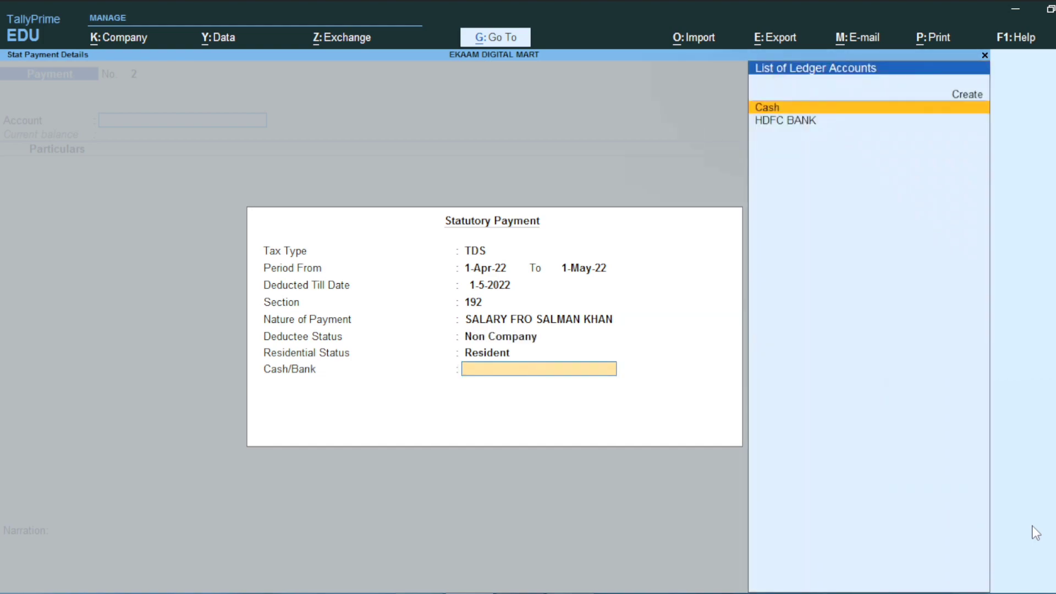
{"action": "key", "text": "Down"}
{"action": "key", "text": "Return"}
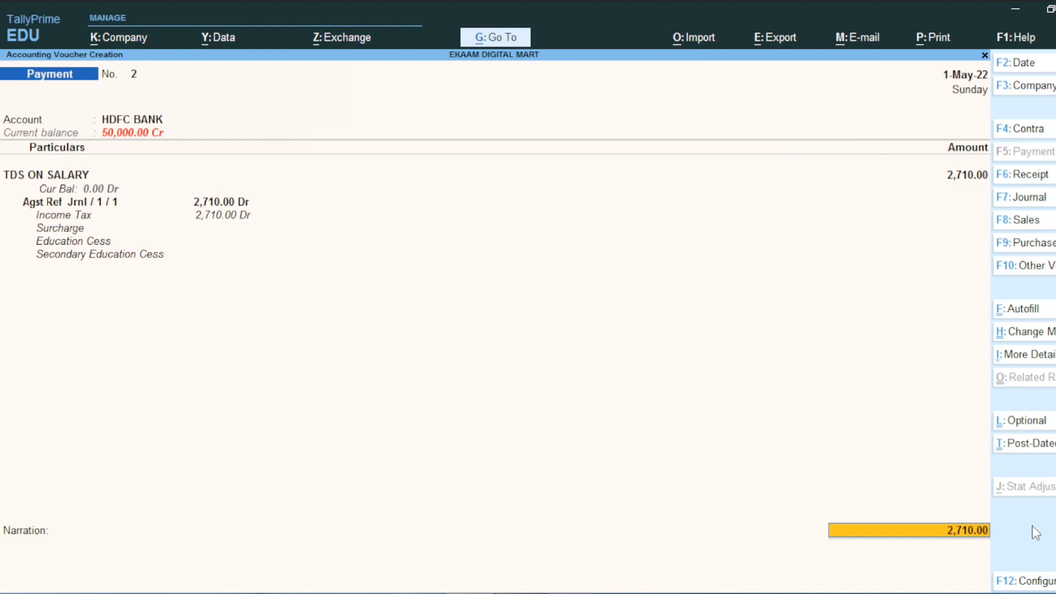
Preview the payment voucher as a TDS challan, examine its deductee, payment and counterfoil details enlarged, and return to the voucher
{"action": "key", "text": "ctrl"}
{"action": "key", "text": "ctrl+p"}
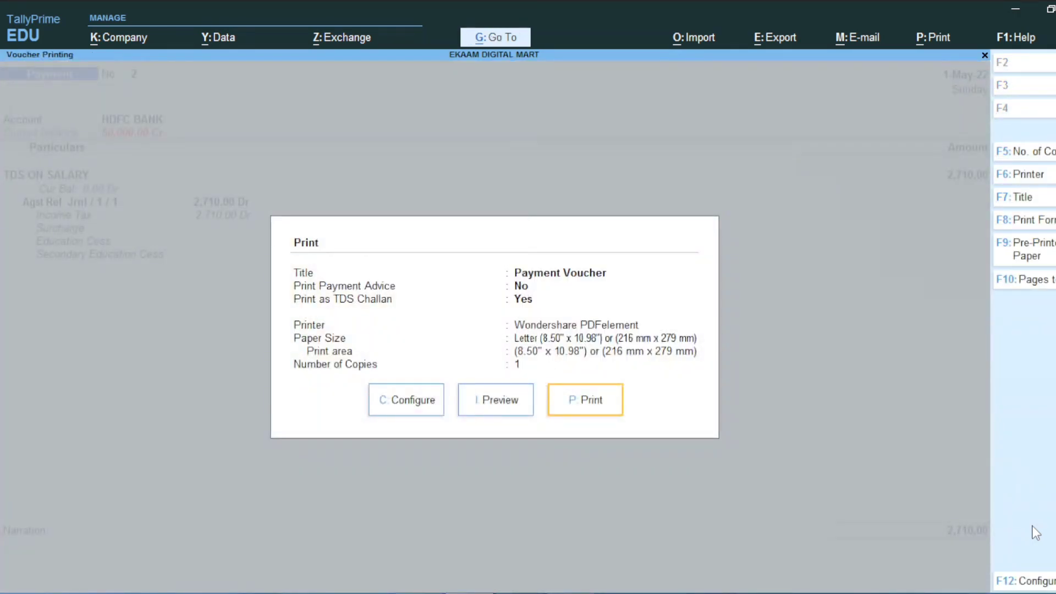
{"action": "key", "text": "Left"}
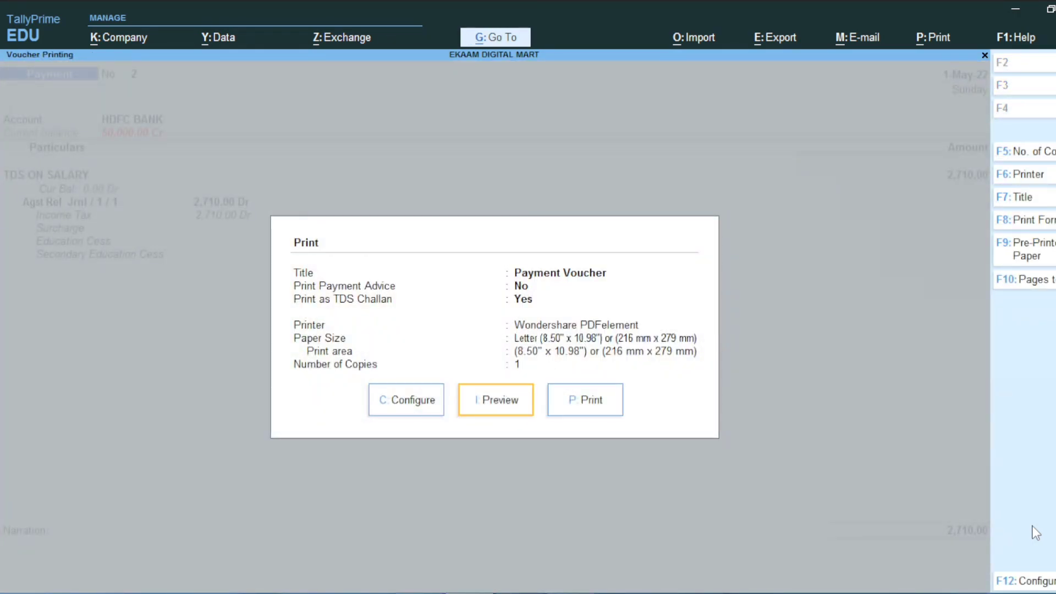
{"action": "key", "text": "Return"}
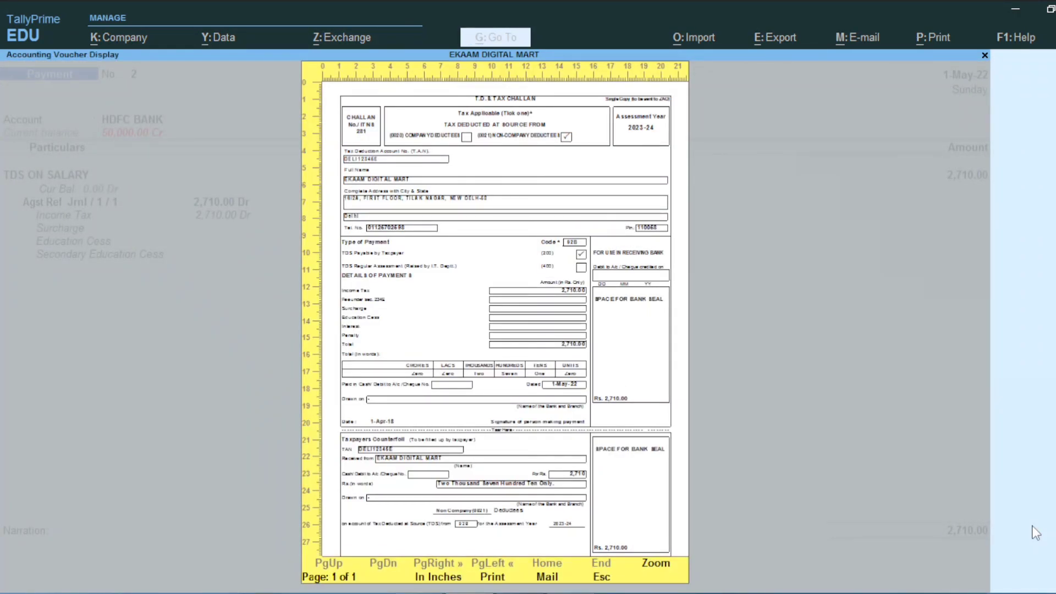
{"action": "key", "text": "Return"}
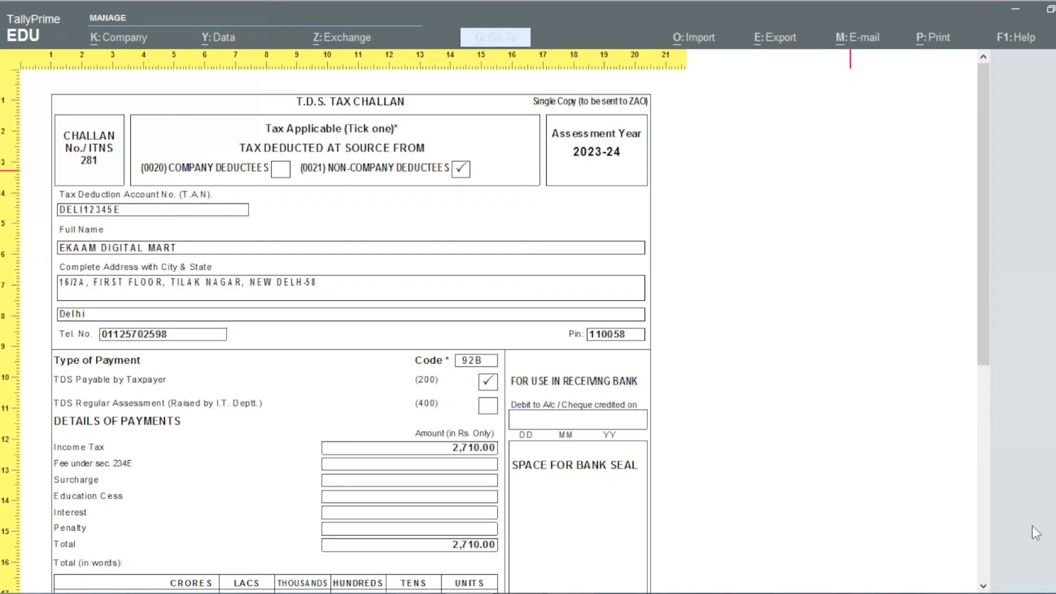
{"action": "scroll", "coordinate": [1032, 526], "scroll_direction": "down", "scroll_amount": 3}
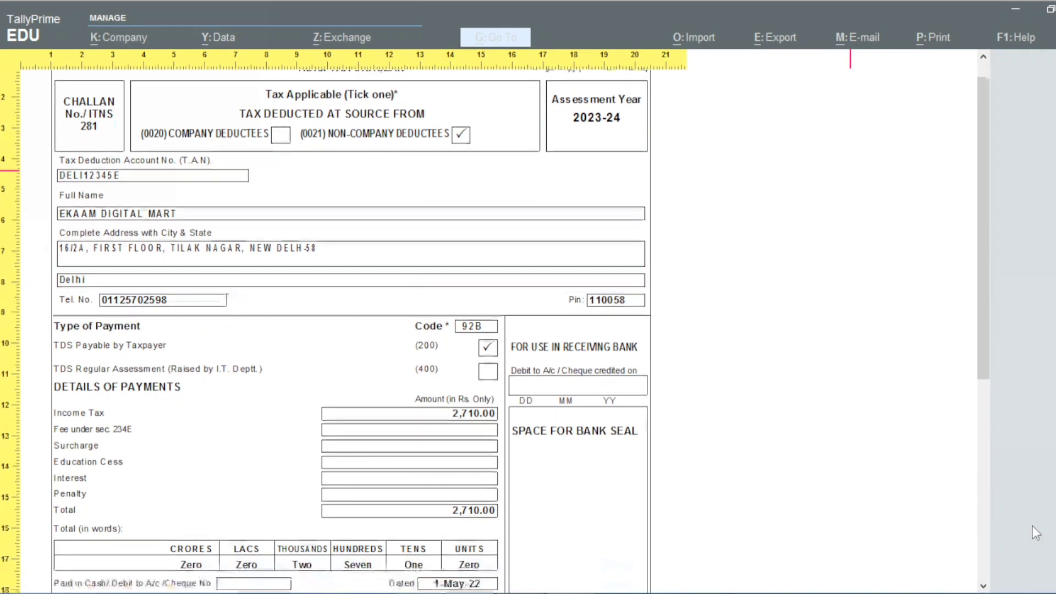
{"action": "scroll", "coordinate": [1032, 526], "scroll_direction": "down", "scroll_amount": 5}
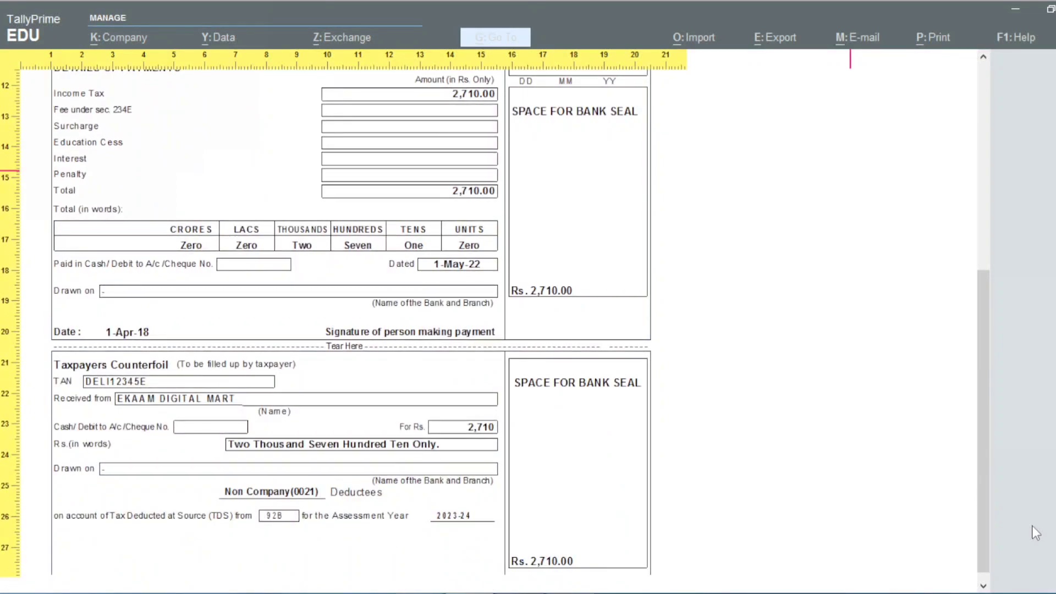
{"action": "scroll", "coordinate": [1032, 527], "scroll_direction": "up", "scroll_amount": 8}
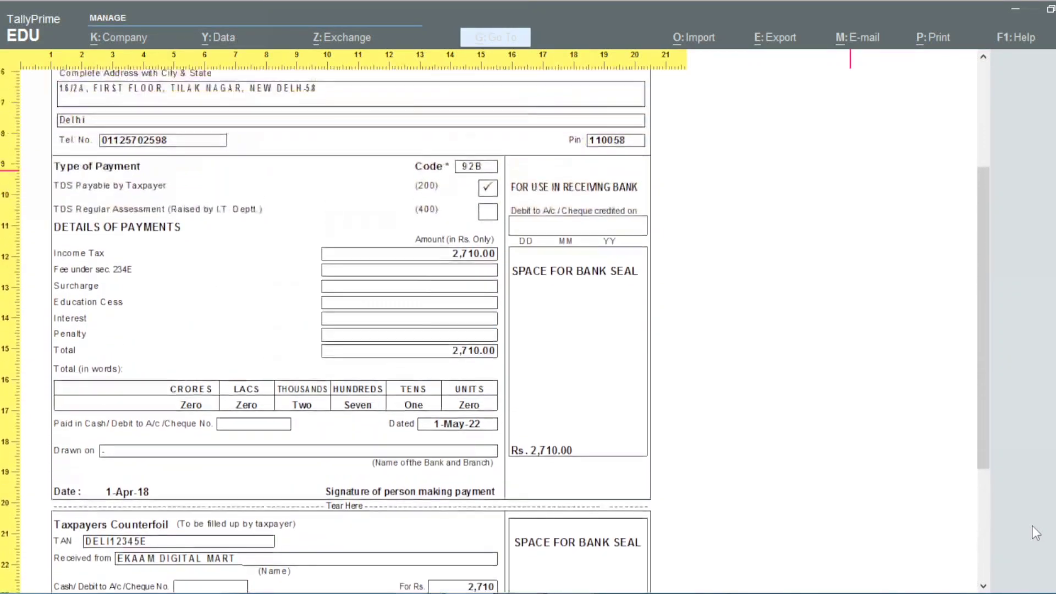
{"action": "key", "text": "Escape"}
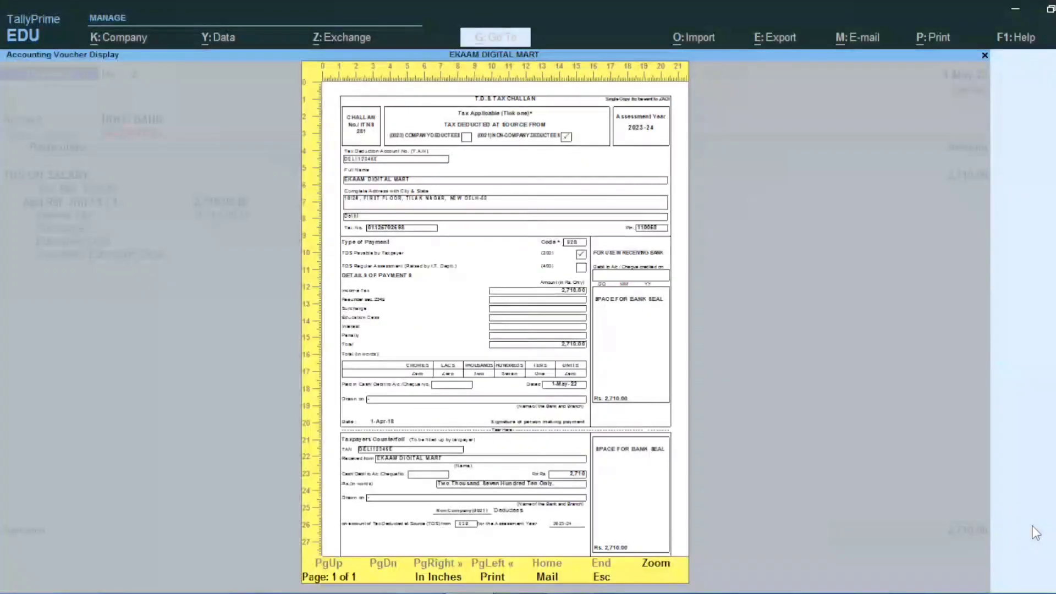
{"action": "key", "text": "Escape"}
{"action": "key", "text": "Escape"}
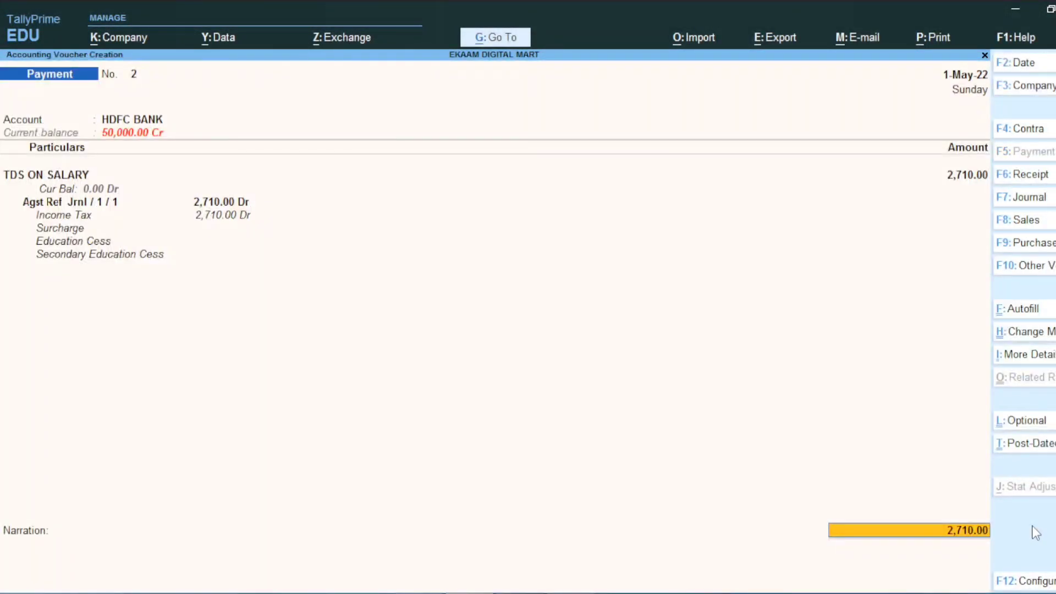
Accept the TDS payment voucher and leave the Form 26Q report for the Gateway of Tally
{"action": "key", "text": "Escape"}
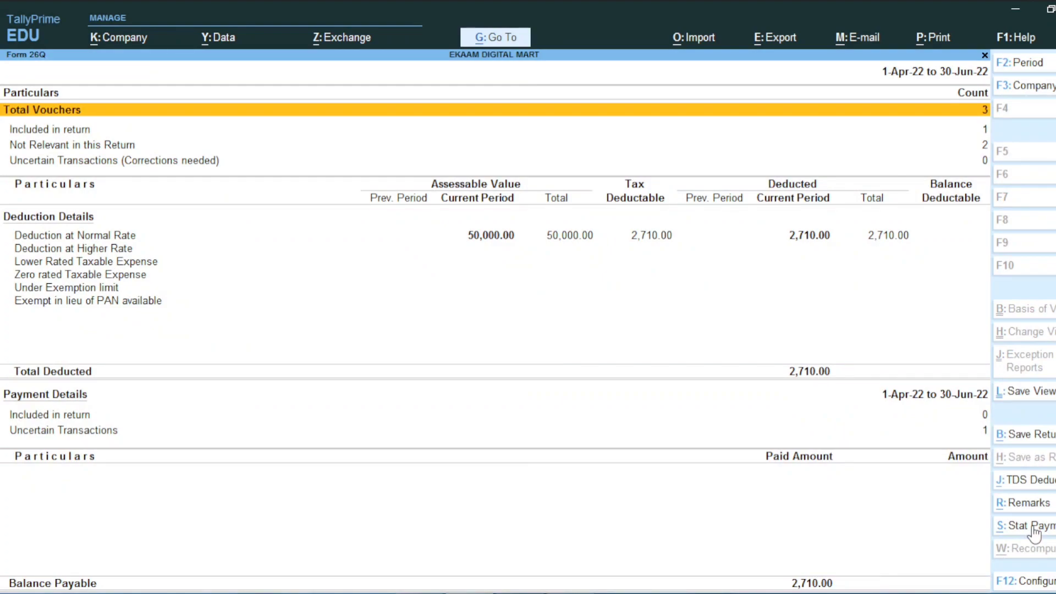
{"action": "key", "text": "Escape"}
{"action": "key", "text": "Escape"}
{"action": "key", "text": "Escape"}
{"action": "key", "text": "Escape"}
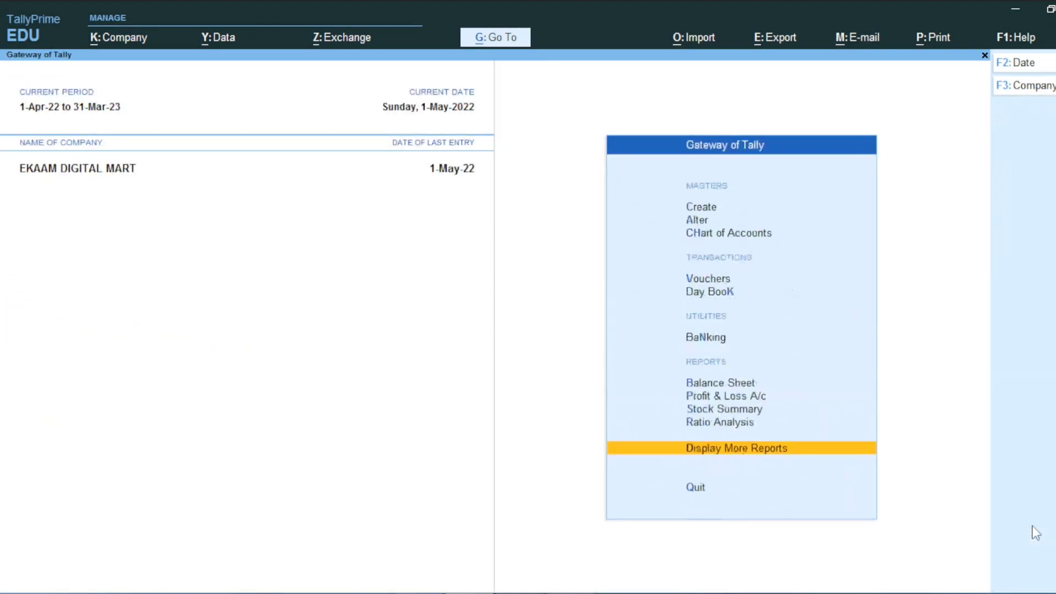
{"action": "key", "text": "Escape"}
{"action": "key", "text": "Escape"}
Start a new journal voucher dated 1.5 and choose SALARY as the debit ledger
{"action": "key", "text": "Down"}
{"action": "key", "text": "Down"}
{"action": "key", "text": "Down"}
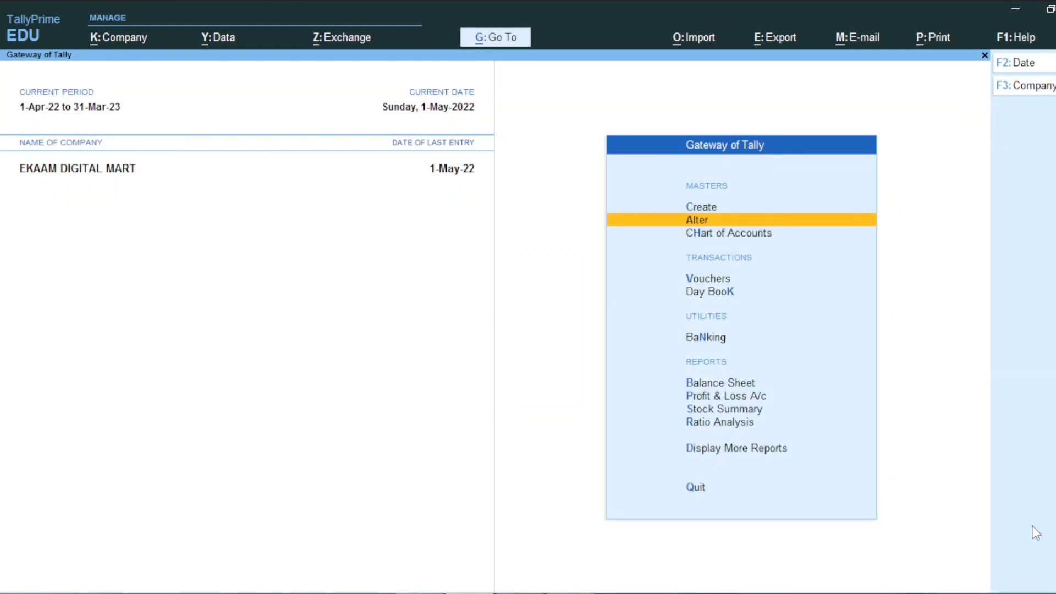
{"action": "key", "text": "Return"}
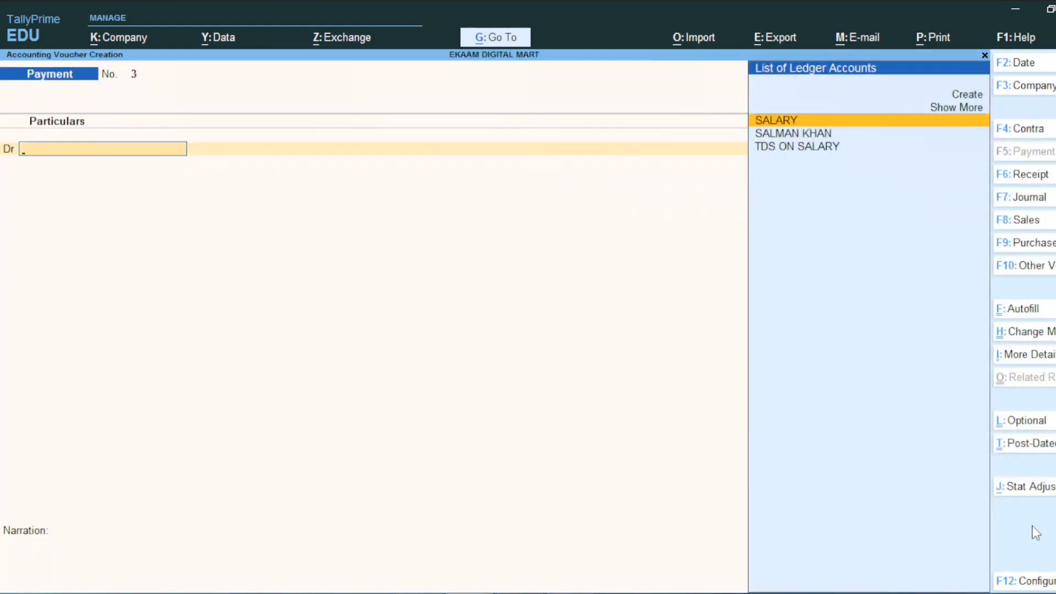
{"action": "left_click", "coordinate": [1035, 208]}
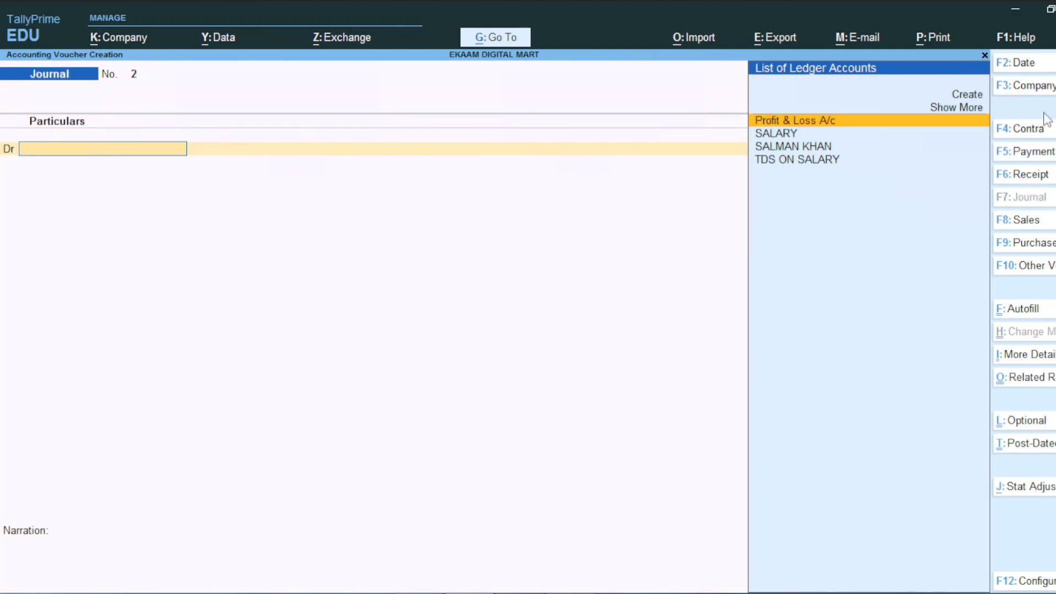
{"action": "left_click", "coordinate": [1042, 65]}
{"action": "type", "text": "1.5"}
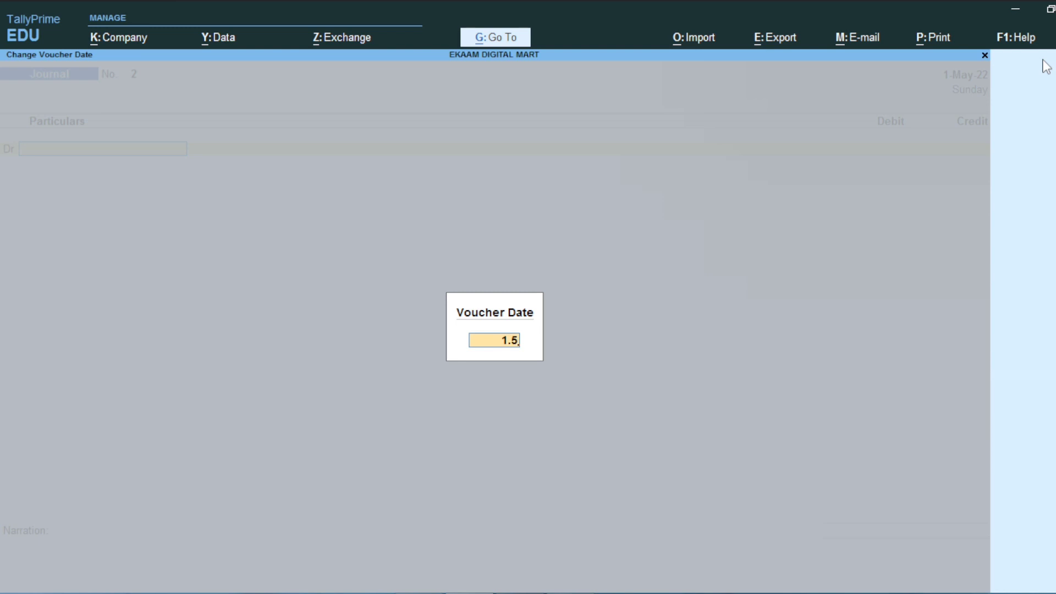
{"action": "key", "text": "Return"}
{"action": "key", "text": "Down"}
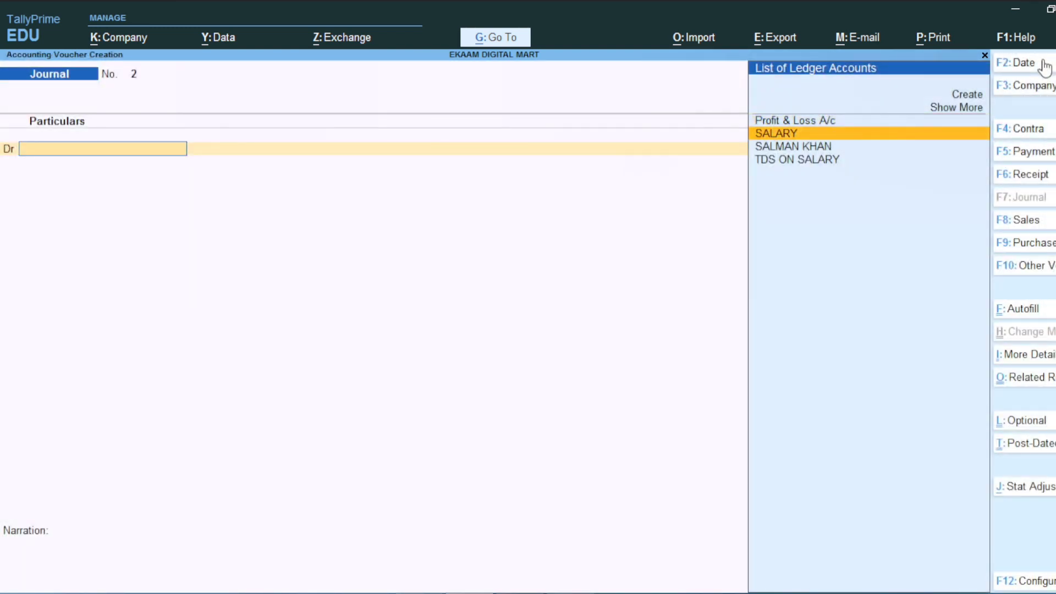
{"action": "key", "text": "Return"}
Switch to the TDS workbook in Excel, examine the AKSHAY KUMAR SALARY table, and return to TallyPrime
{"action": "key", "text": "alt+Tab"}
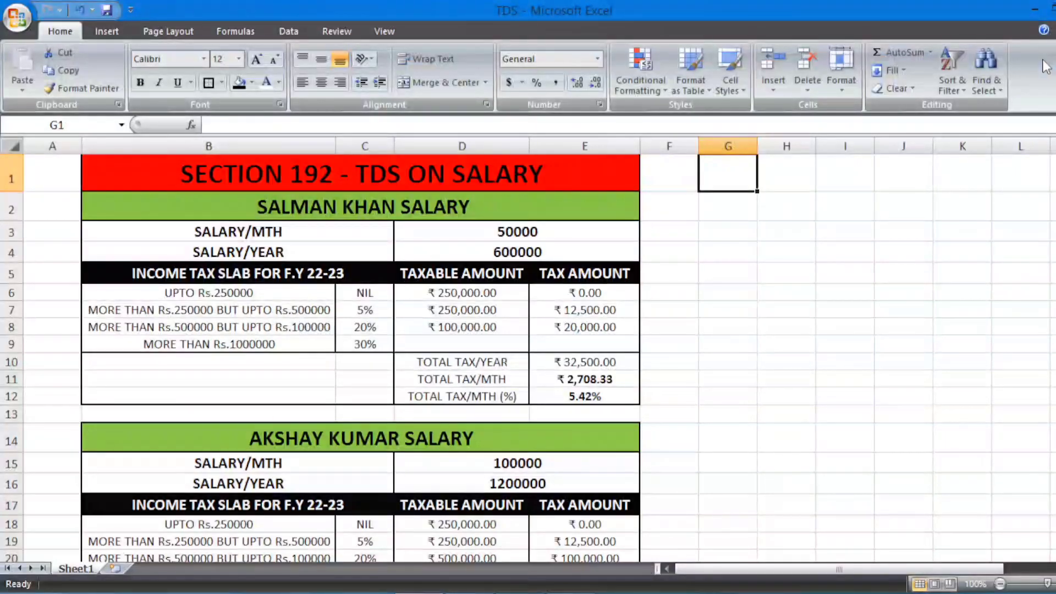
{"action": "key", "text": "Down"}
{"action": "key", "text": "Down"}
{"action": "key", "text": "Down"}
{"action": "key", "text": "Down"}
{"action": "key", "text": "Down"}
{"action": "key", "text": "Down"}
{"action": "key", "text": "Down"}
{"action": "key", "text": "Down"}
{"action": "key", "text": "Down"}
{"action": "key", "text": "Down"}
{"action": "key", "text": "Down"}
{"action": "key", "text": "Down"}
{"action": "key", "text": "Down"}
{"action": "key", "text": "Down"}
{"action": "key", "text": "Down"}
{"action": "key", "text": "Down"}
{"action": "key", "text": "Down"}
{"action": "key", "text": "Down"}
{"action": "key", "text": "Down"}
{"action": "key", "text": "Down"}
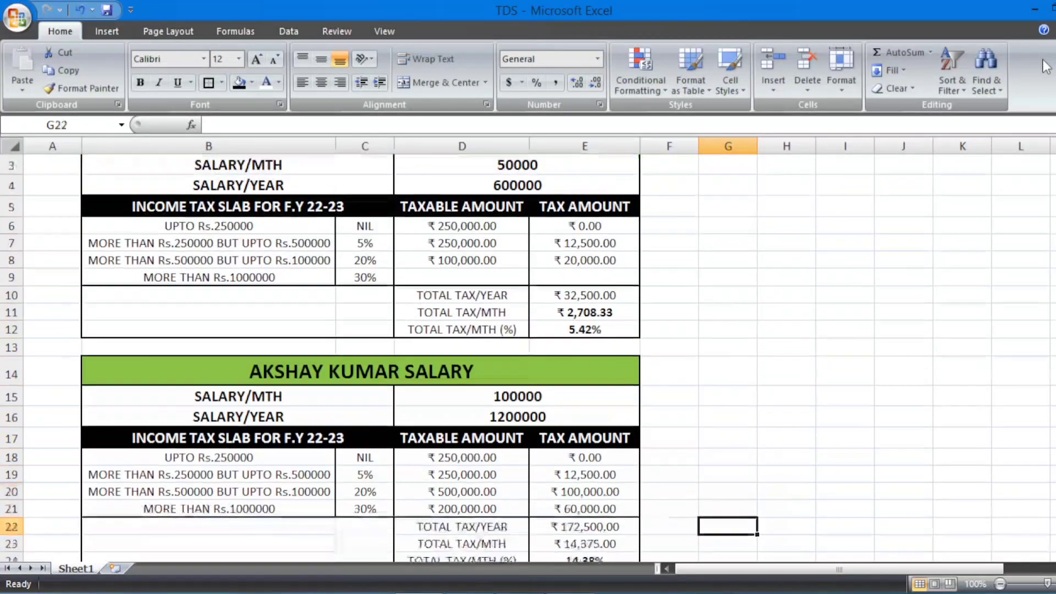
{"action": "key", "text": "alt+Tab"}
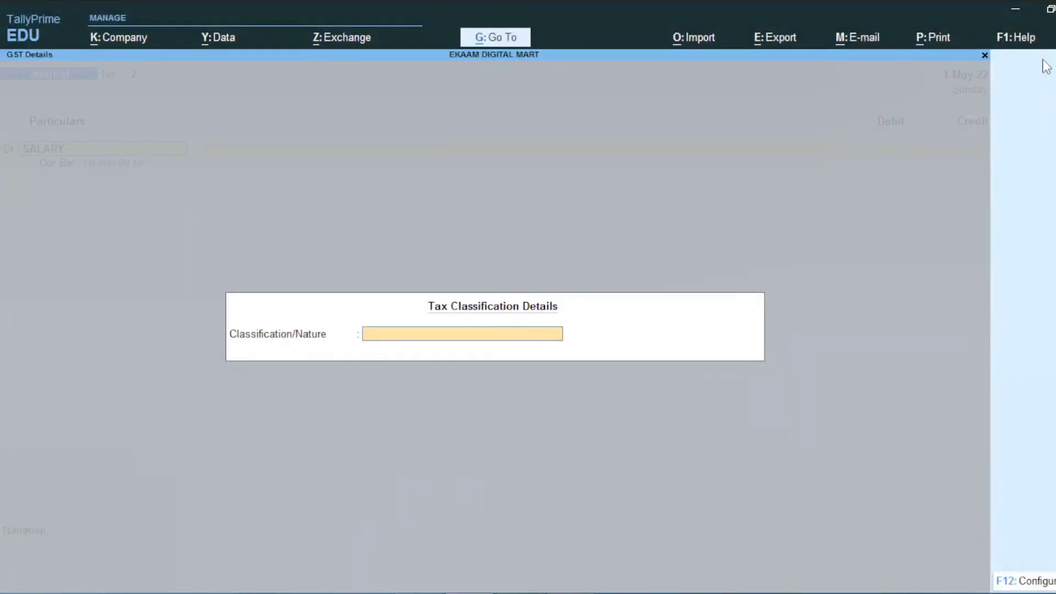
Accept the tax classification for SALARY and enter 100000 as its debit amount
{"action": "key", "text": "Return"}
{"action": "type", "text": "100000"}
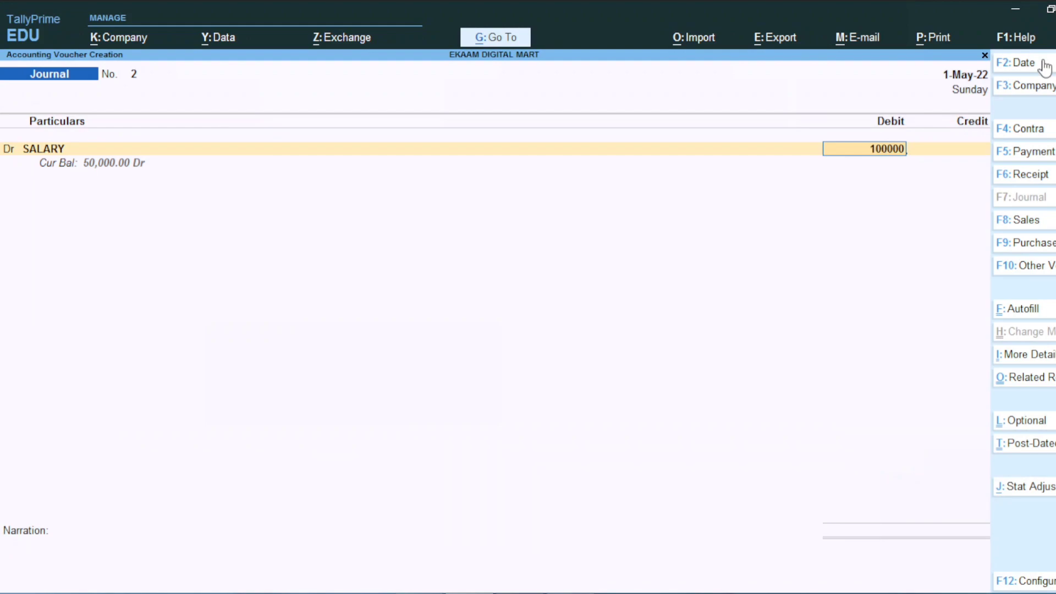
{"action": "key", "text": "Return"}
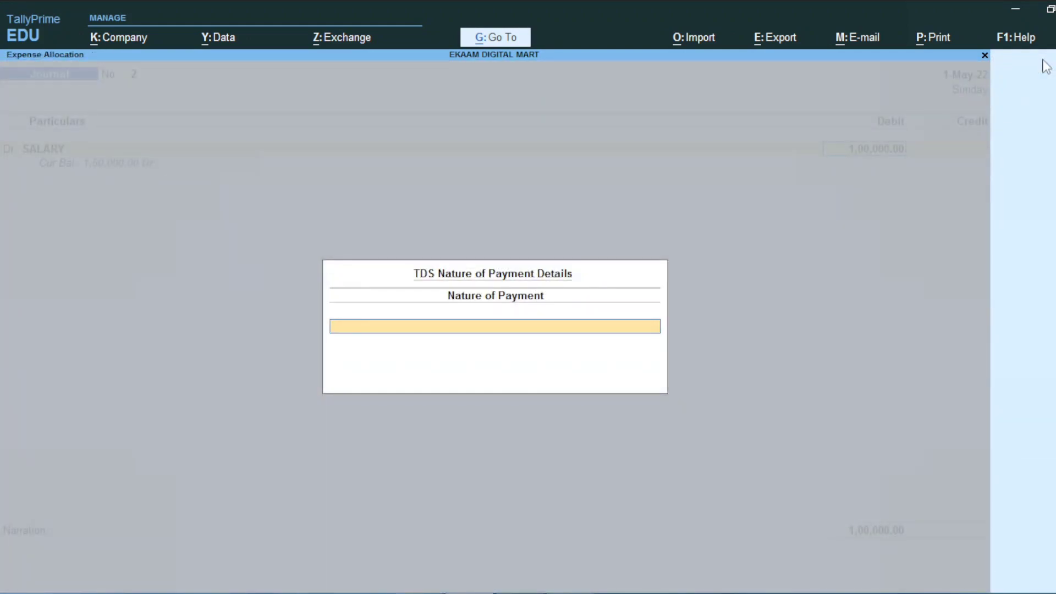
Create a TDS nature of payment named SALARY FOR AKSHAY KUMAR with section 192 and payment code 92B
{"action": "key", "text": "alt+c"}
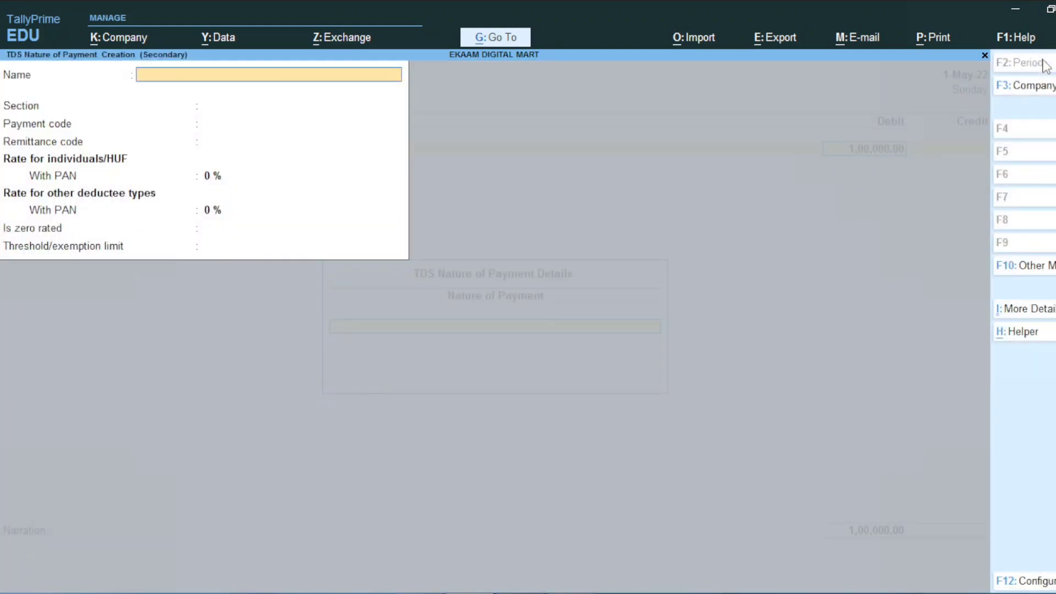
{"action": "type", "text": "T"}
{"action": "key", "text": "BackSpace"}
{"action": "type", "text": "SALARY FOR AKSHAY KUMAR"}
{"action": "key", "text": "Return"}
{"action": "type", "text": "192"}
{"action": "key", "text": "Return"}
{"action": "type", "text": "92B"}
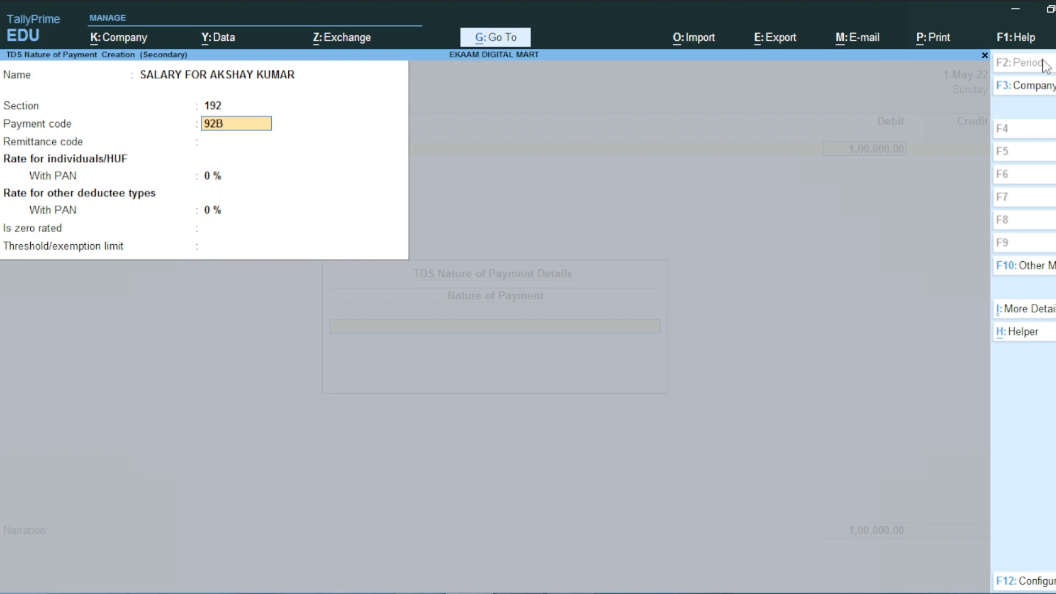
{"action": "key", "text": "Return"}
{"action": "key", "text": "Return"}
Check the monthly tax percentage in the Excel workbook, set both With PAN rates to 14.38 %, and accept the nature of payment
{"action": "key", "text": "alt+Tab"}
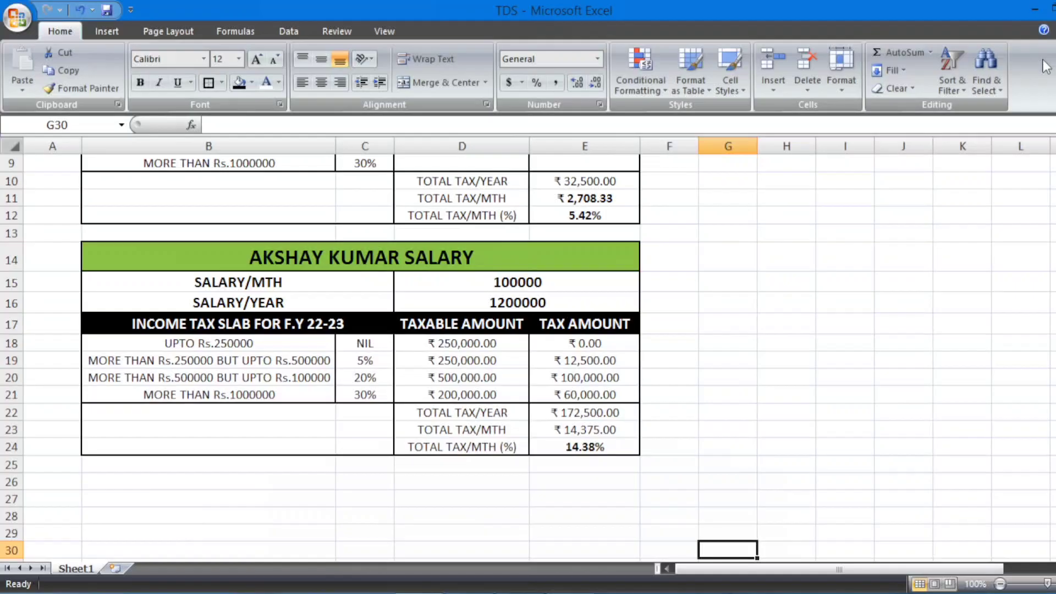
{"action": "key", "text": "alt+Tab"}
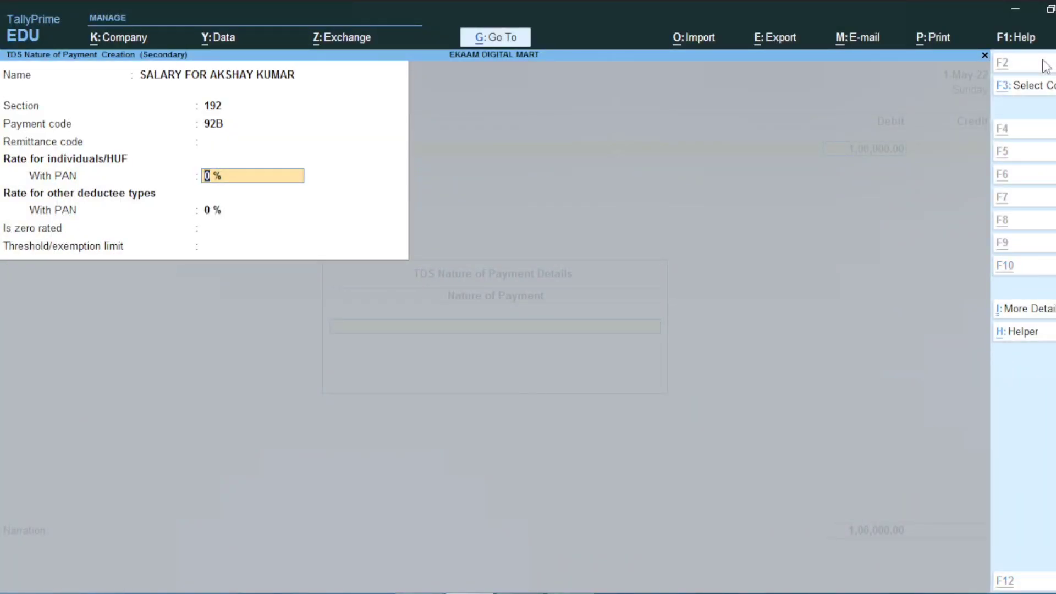
{"action": "key", "text": "alt+Tab"}
{"action": "key", "text": "Down"}
{"action": "key", "text": "alt+Tab"}
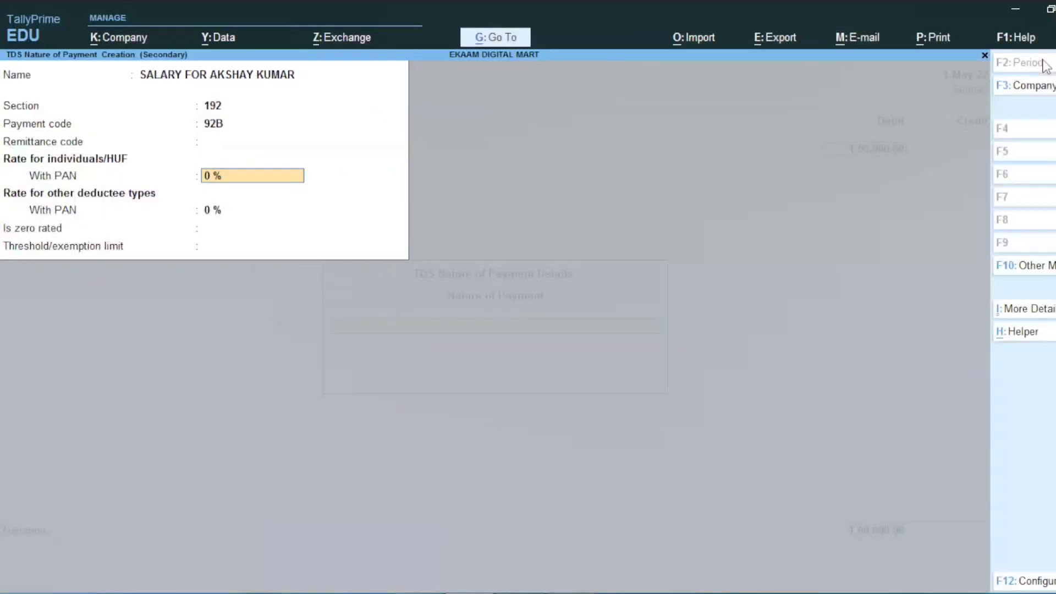
{"action": "type", "text": "14.38"}
{"action": "key", "text": "Return"}
{"action": "key", "text": "Return"}
{"action": "key", "text": "Return"}
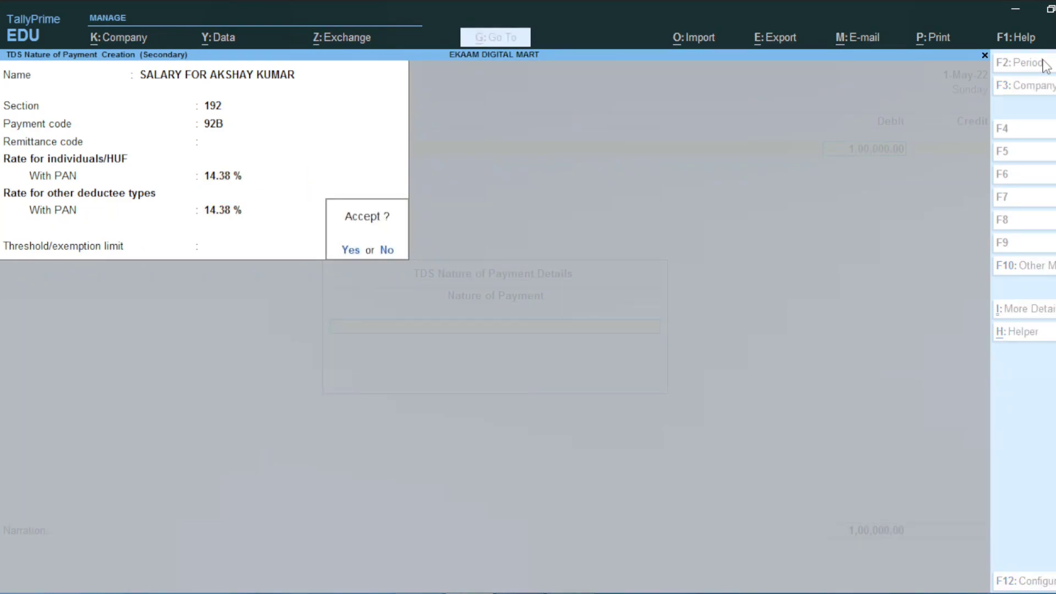
{"action": "key", "text": "Return"}
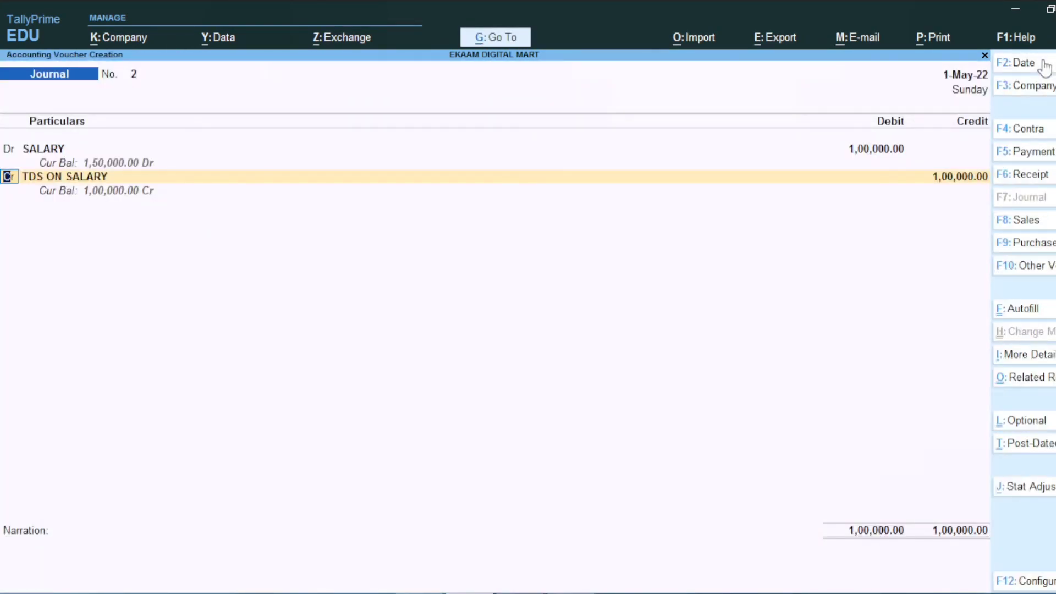
Replace the TDS ON SALARY credit line by creating a ledger named AKSHAY KUMAR under Sundry Creditors
{"action": "key", "text": "BackSpace"}
{"action": "key", "text": "Return"}
{"action": "key", "text": "Return"}
{"action": "key", "text": "Return"}
{"action": "key", "text": "alt+c"}
{"action": "type", "text": "AK"}
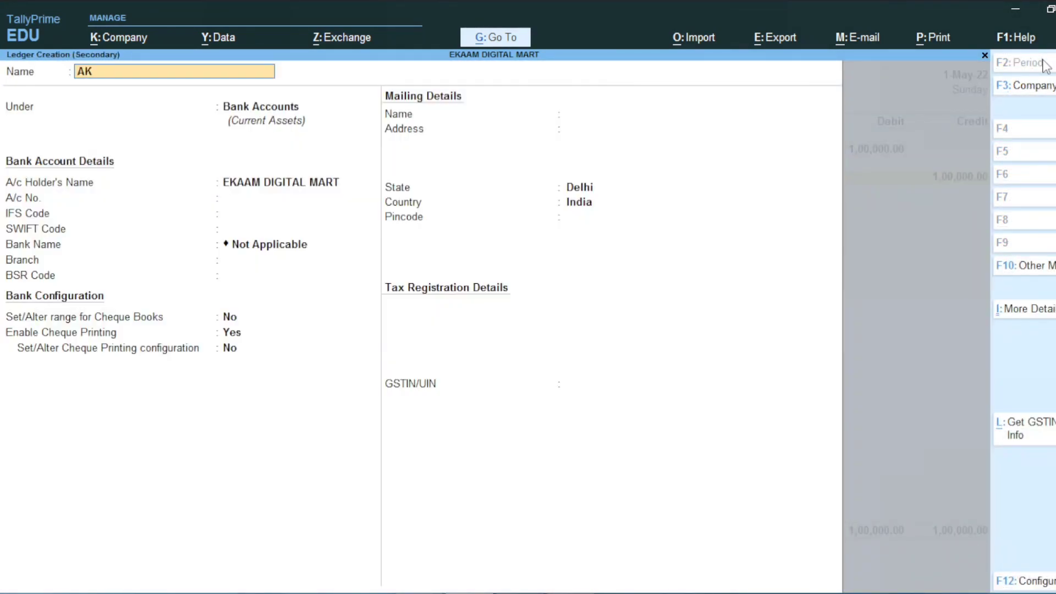
{"action": "type", "text": "SHAY KUMAR"}
{"action": "key", "text": "Return"}
{"action": "type", "text": "CRE"}
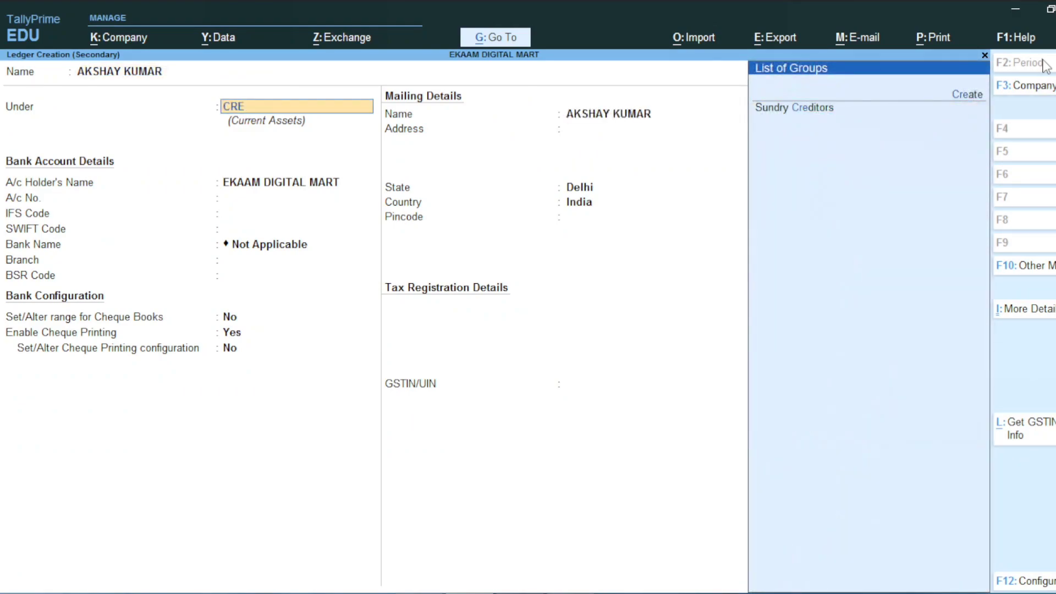
{"action": "key", "text": "Down"}
{"action": "key", "text": "Return"}
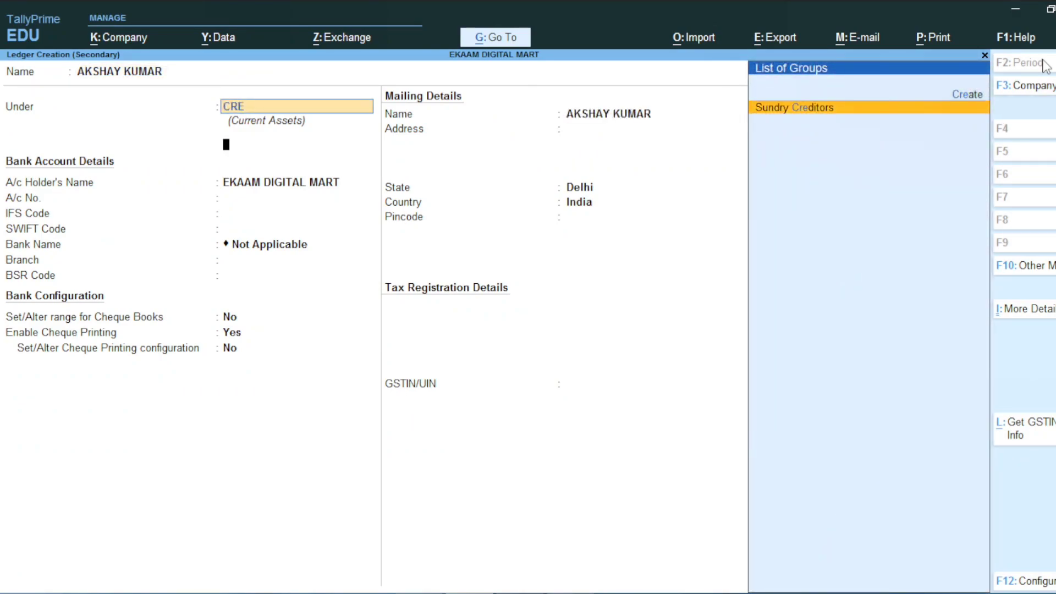
Make the AKSHAY KUMAR ledger TDS deductable with deductee type Individual/HUF - Resident and enable deducting TDS in the same voucher
{"action": "key", "text": "Return"}
{"action": "key", "text": "Return"}
{"action": "type", "text": "Yes"}
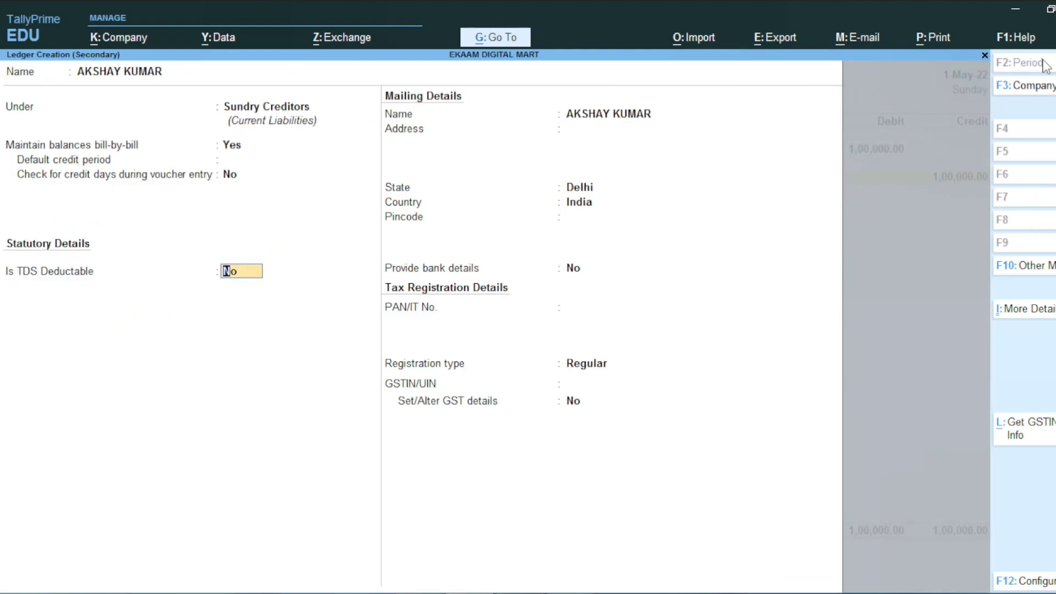
{"action": "key", "text": "Return"}
{"action": "key", "text": "Down"}
{"action": "key", "text": "Down"}
{"action": "key", "text": "Down"}
{"action": "key", "text": "Down"}
{"action": "key", "text": "Down"}
{"action": "key", "text": "Down"}
{"action": "key", "text": "Down"}
{"action": "key", "text": "Down"}
{"action": "key", "text": "Down"}
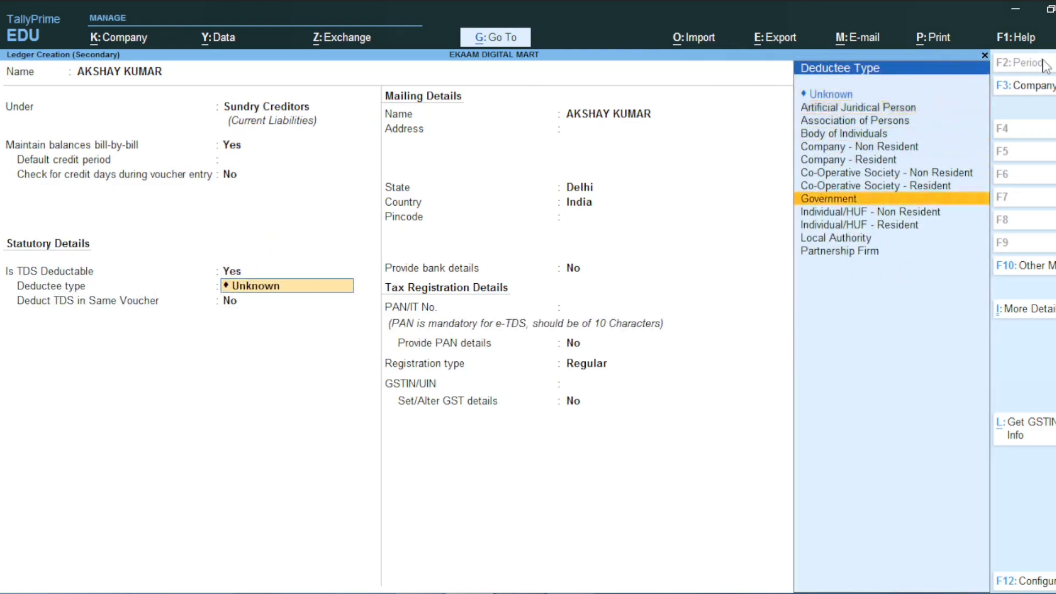
{"action": "key", "text": "Down"}
{"action": "key", "text": "Return"}
{"action": "type", "text": "Y"}
Enter the employee's PAN number under the tax registration details and accept the ledger
{"action": "key", "text": "Return"}
{"action": "key", "text": "Return"}
{"action": "key", "text": "Return"}
{"action": "key", "text": "Return"}
{"action": "key", "text": "Return"}
{"action": "key", "text": "Return"}
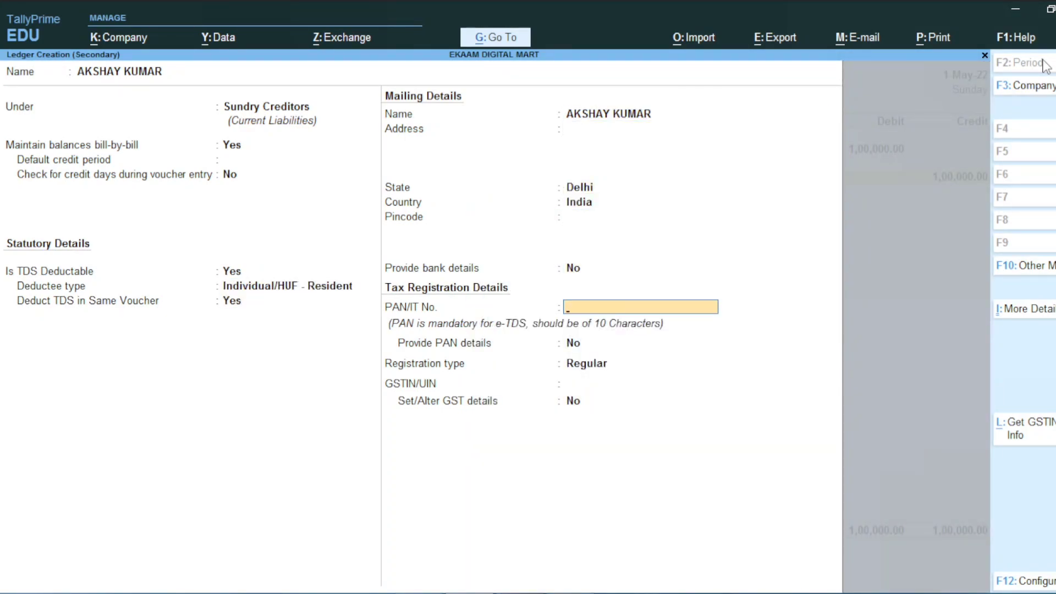
{"action": "type", "text": "AABBB1234B"}
{"action": "key", "text": "Return"}
{"action": "key", "text": "Return"}
{"action": "key", "text": "Return"}
{"action": "key", "text": "Return"}
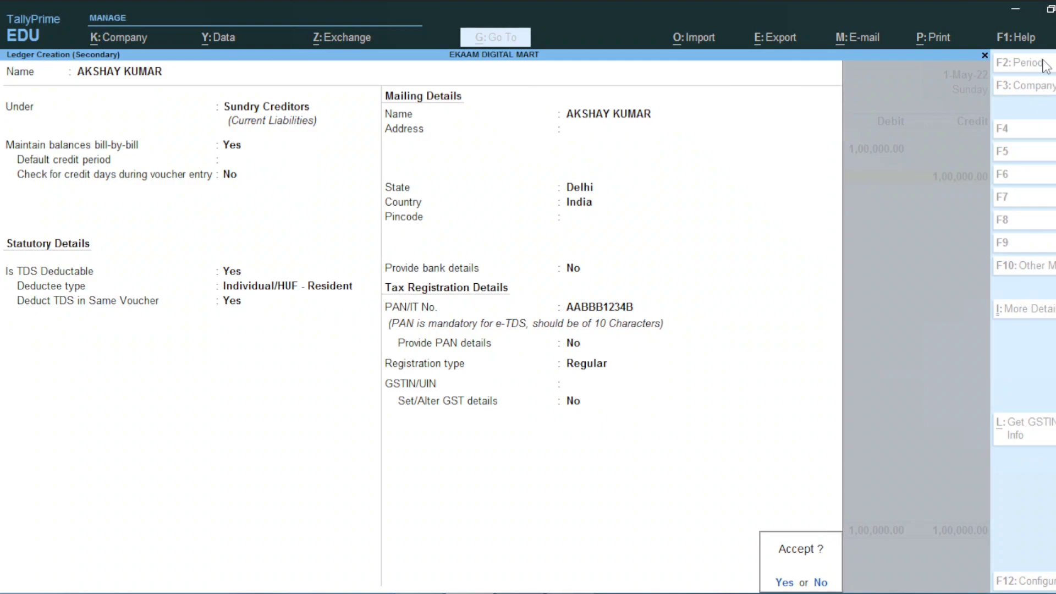
{"action": "key", "text": "Return"}
Accept AKSHAY KUMAR's credit with New Ref 2 allocations of 1,00,000 Cr and 14,380 Dr, and add the TDS ON SALARY credit line
{"action": "key", "text": "Return"}
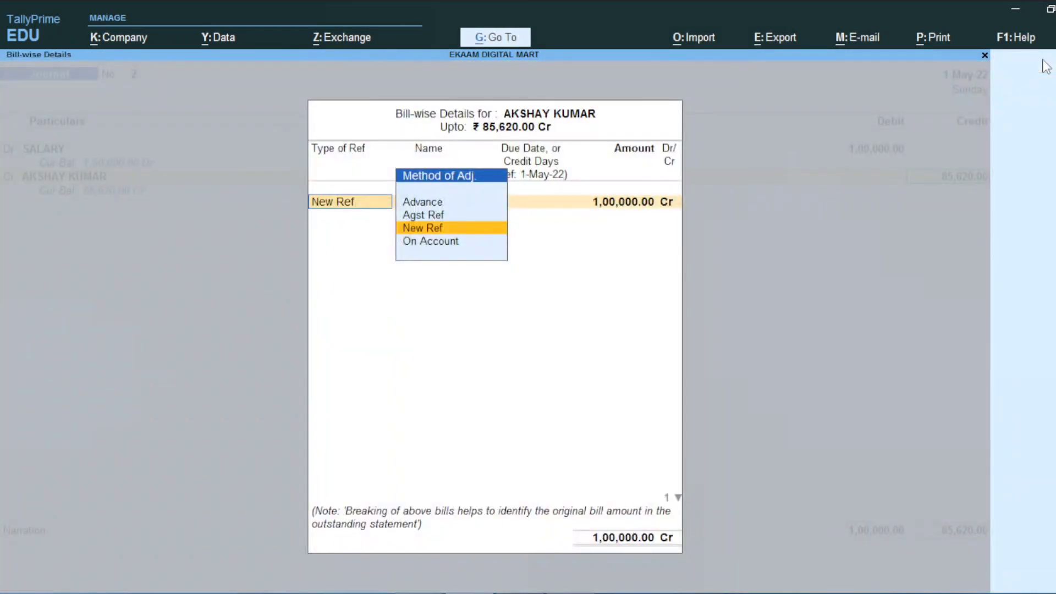
{"action": "key", "text": "Return"}
{"action": "key", "text": "Return"}
{"action": "key", "text": "Return"}
{"action": "key", "text": "Return"}
{"action": "key", "text": "Return"}
{"action": "key", "text": "Return"}
{"action": "key", "text": "Return"}
{"action": "key", "text": "Return"}
{"action": "key", "text": "Return"}
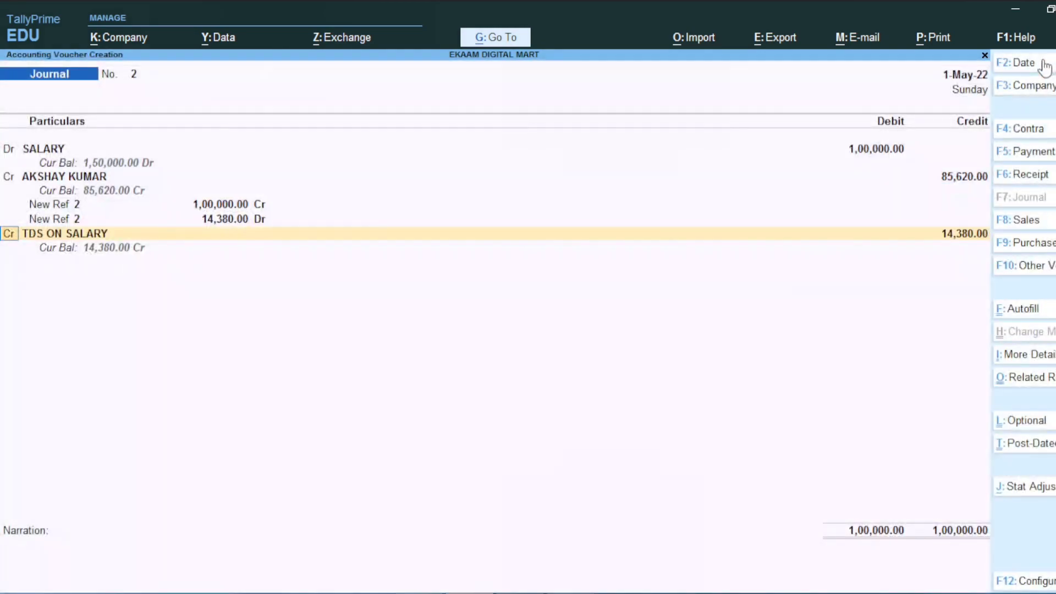
Check the monthly tax for AKSHAY KUMAR in the Excel workbook, return to TallyPrime, and accept the journal with 14,380 credited to TDS ON SALARY
{"action": "key", "text": "alt+Tab"}
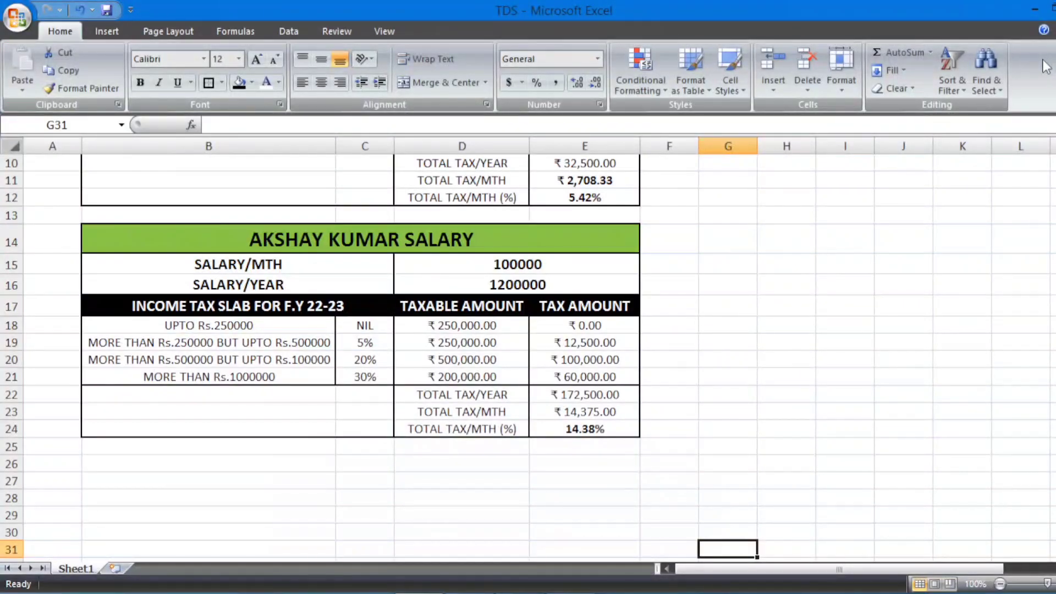
{"action": "key", "text": "alt+Tab"}
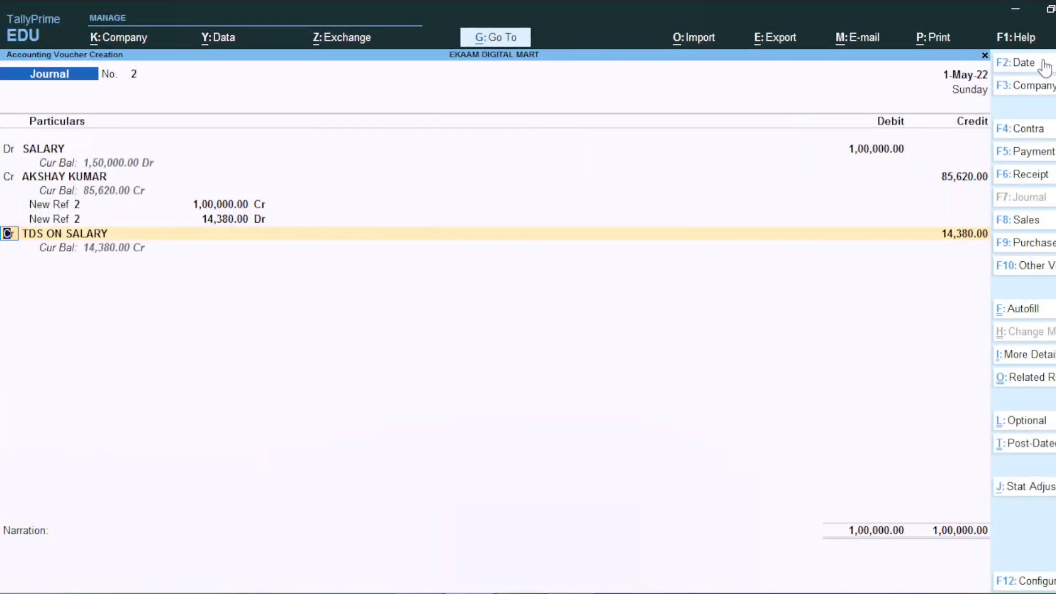
{"action": "key", "text": "Return"}
{"action": "key", "text": "Return"}
{"action": "key", "text": "Return"}
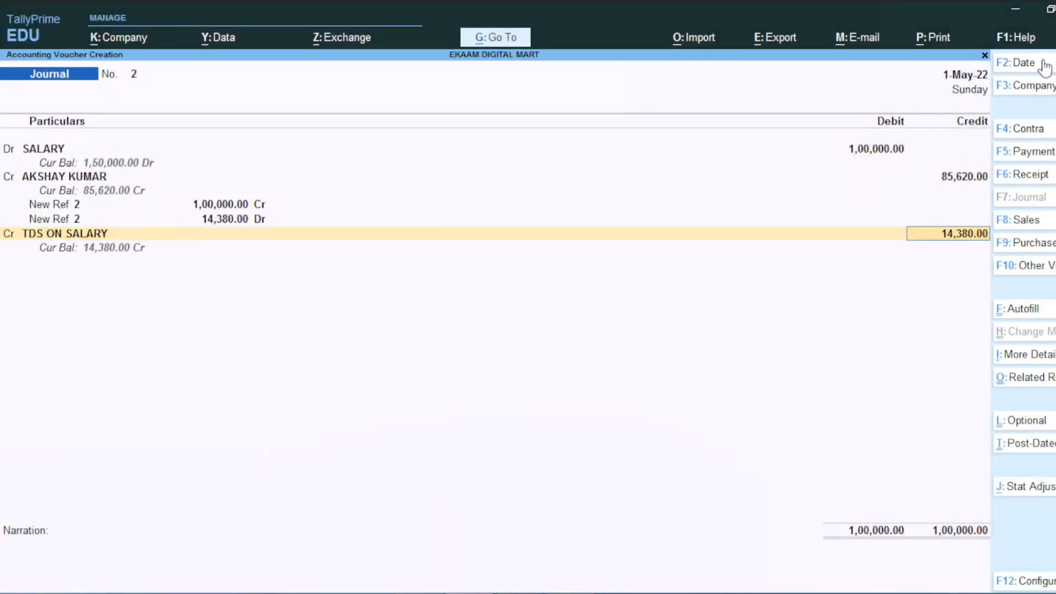
{"action": "key", "text": "Return"}
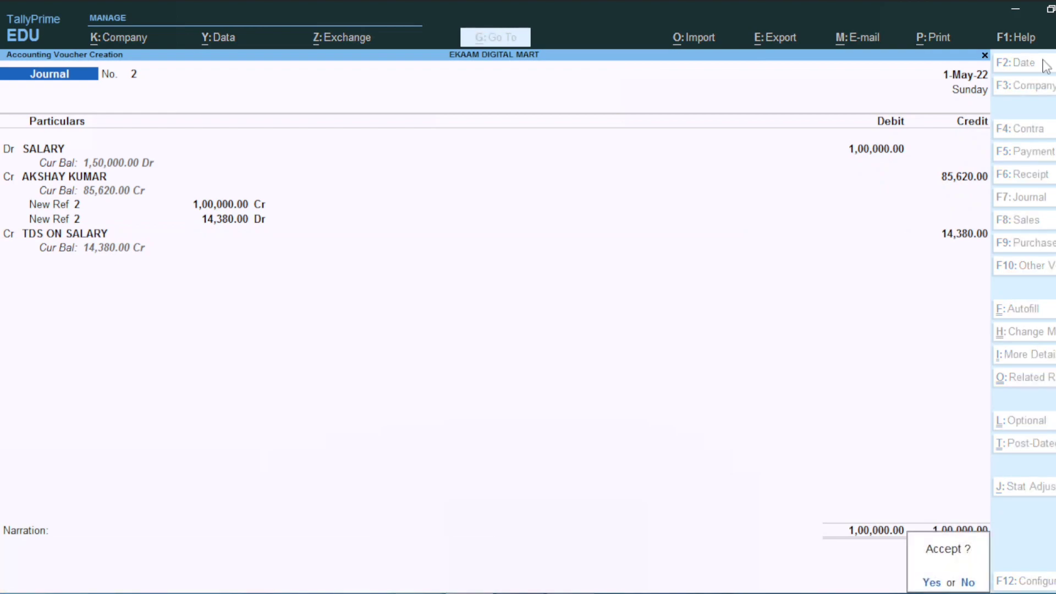
{"action": "key", "text": "Return"}
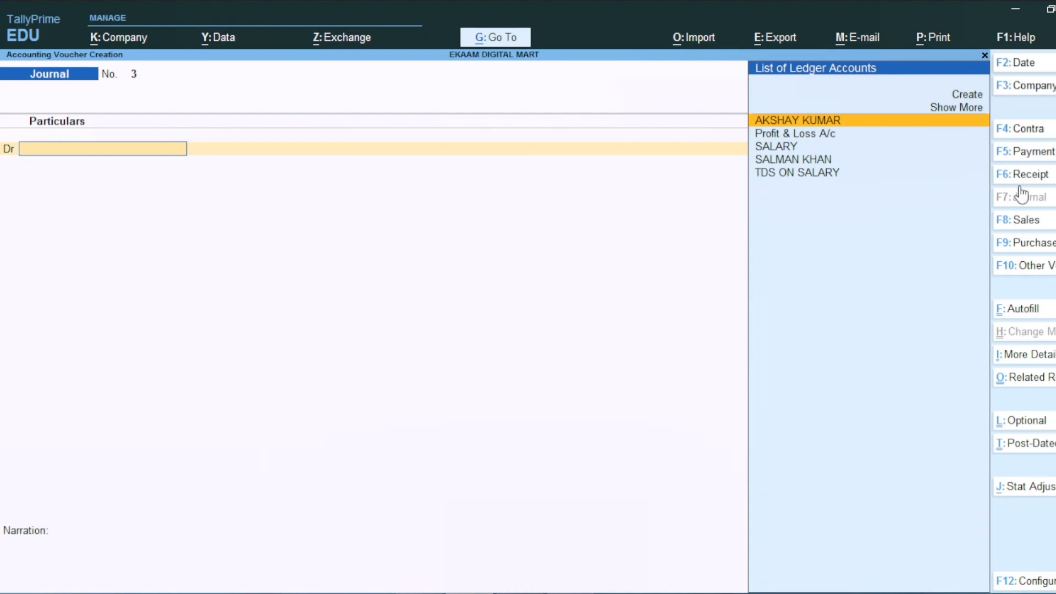
Start a payment voucher debiting AKSHAY KUMAR with 85620, allocated against reference 2
{"action": "left_click", "coordinate": [1027, 154]}
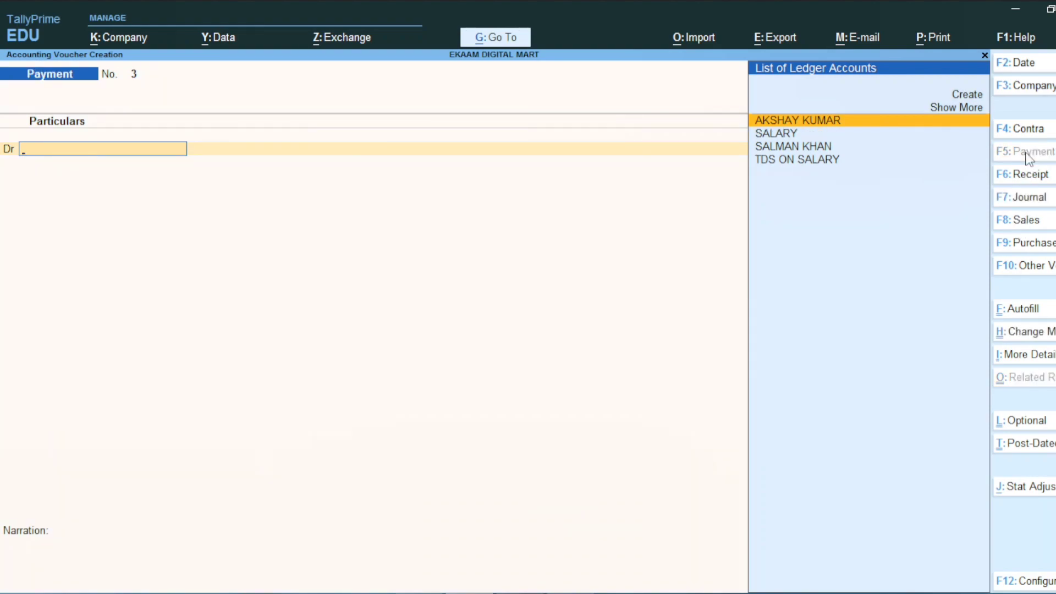
{"action": "type", "text": "AK"}
{"action": "key", "text": "Return"}
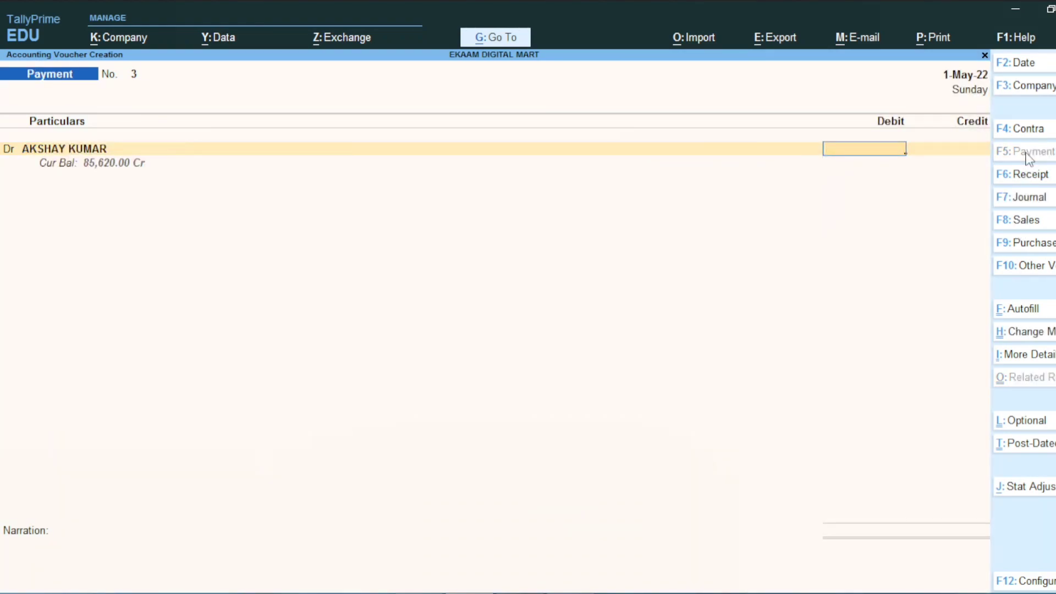
{"action": "type", "text": "85620"}
{"action": "key", "text": "Return"}
{"action": "key", "text": "Return"}
{"action": "key", "text": "Return"}
{"action": "key", "text": "Return"}
{"action": "key", "text": "Return"}
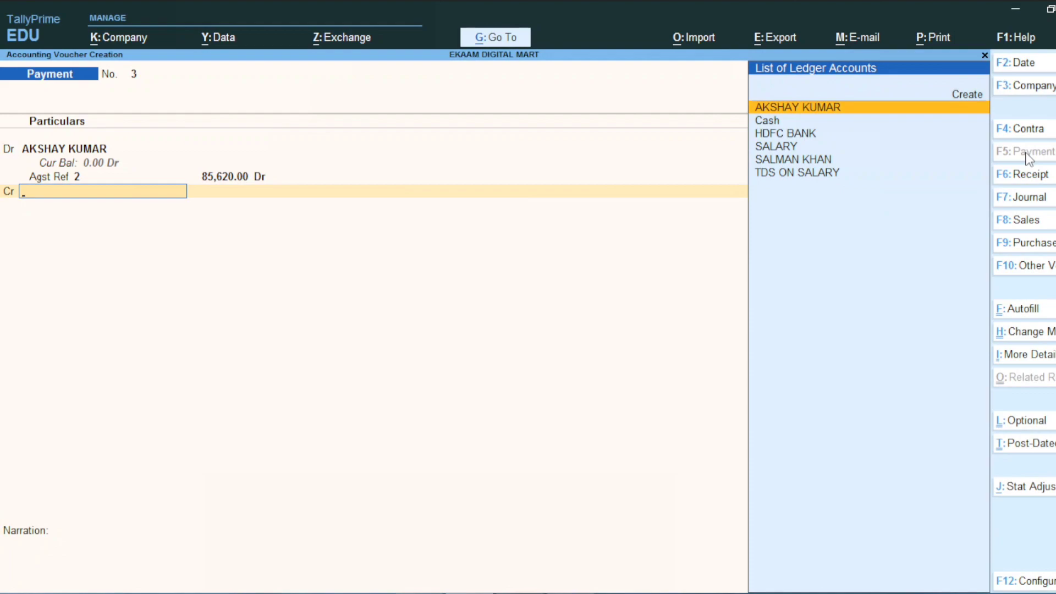
Credit HDFC BANK with 85,620, accept the bank allocation, and save the payment voucher without a narration
{"action": "type", "text": "HDF"}
{"action": "key", "text": "Return"}
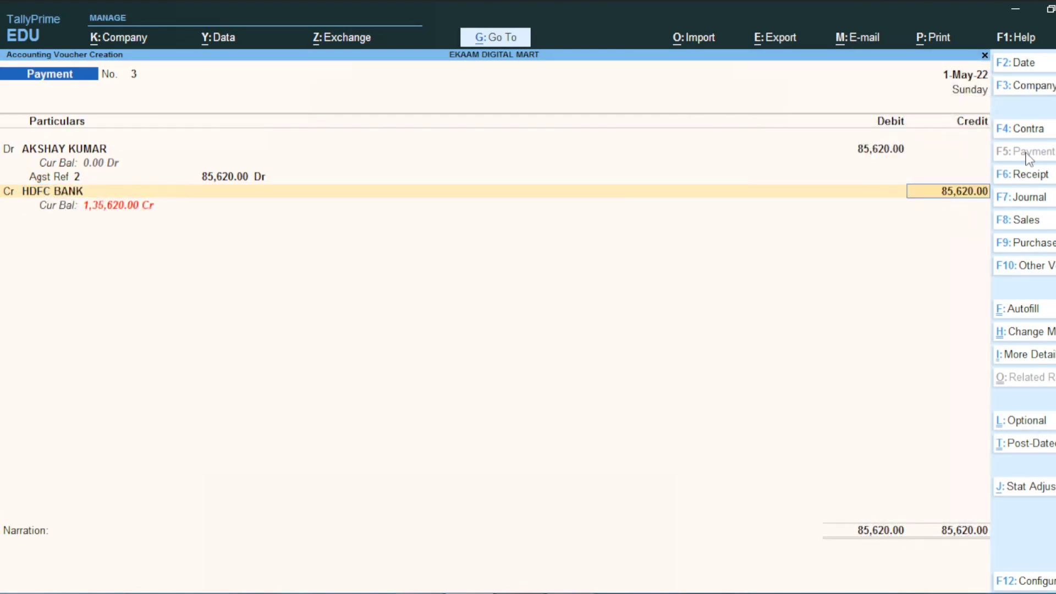
{"action": "key", "text": "Return"}
{"action": "key", "text": "Return"}
{"action": "key", "text": "Return"}
{"action": "key", "text": "Return"}
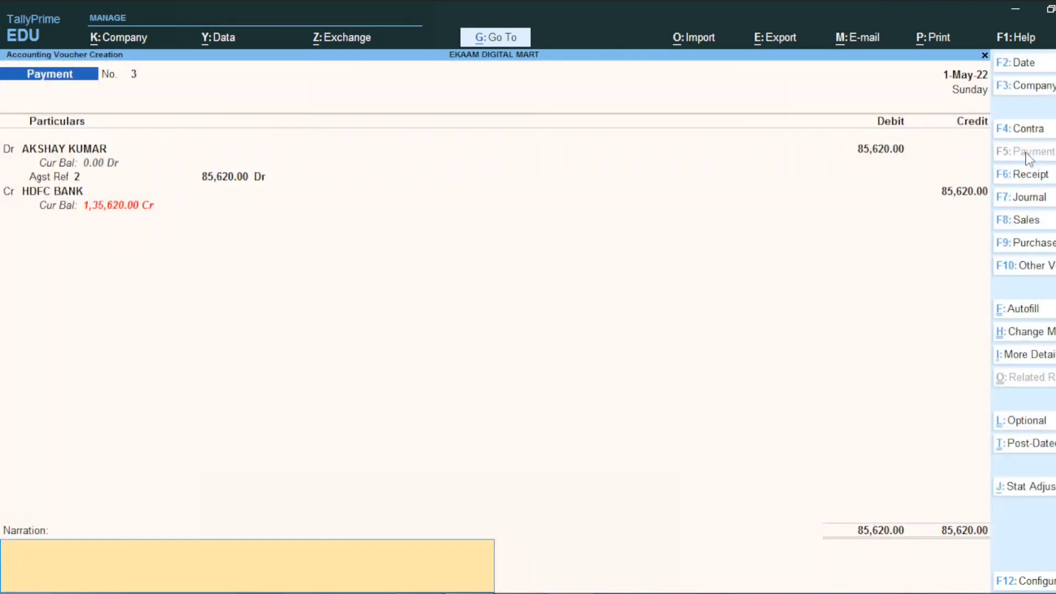
{"action": "key", "text": "Return"}
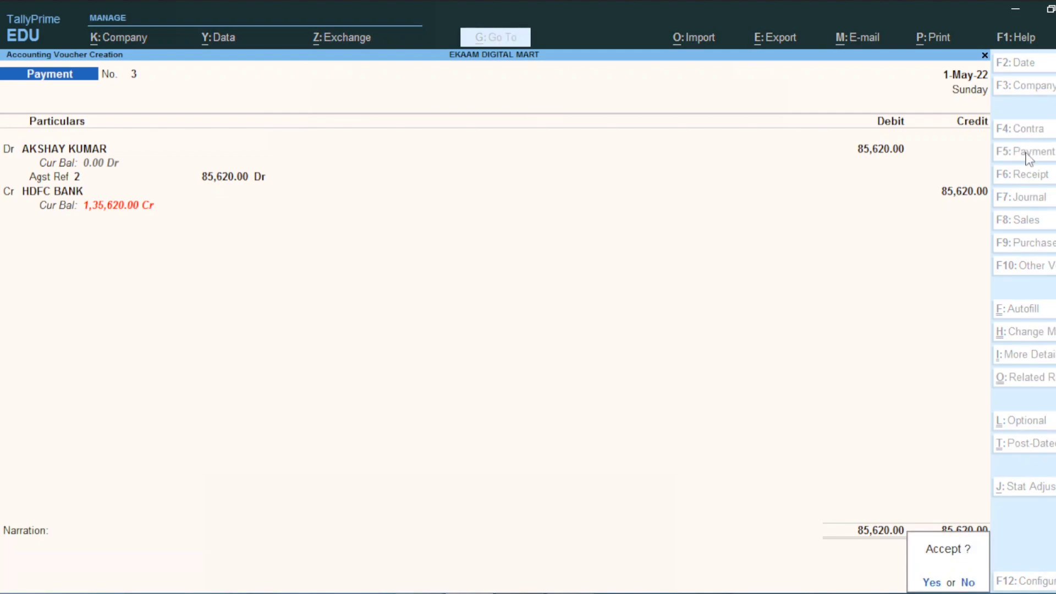
{"action": "key", "text": "Return"}
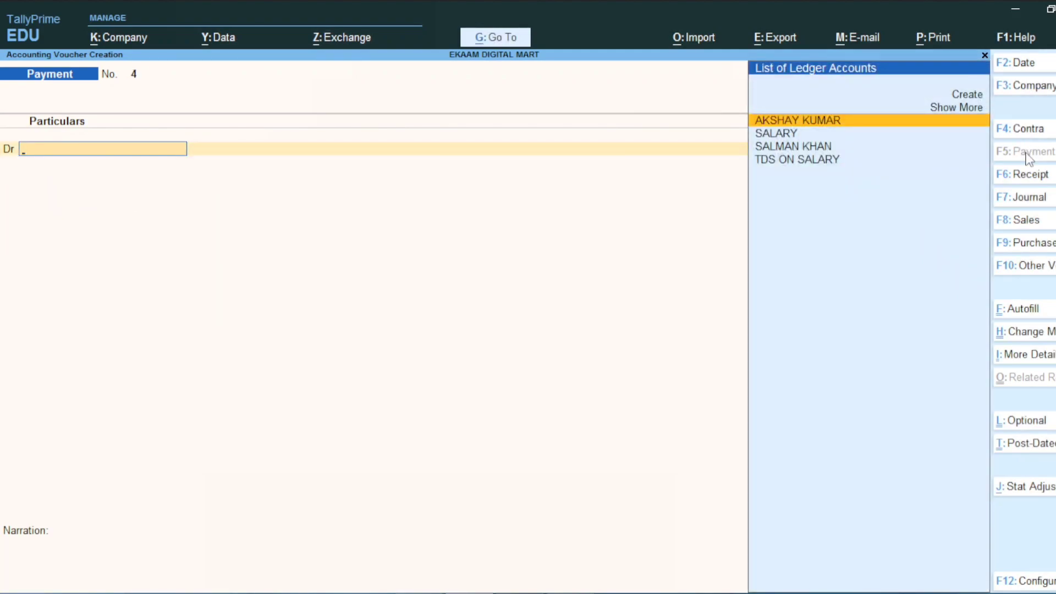
Leave voucher entry and open the Form 26Q report among the statutory TDS reports
{"action": "key", "text": "Escape"}
{"action": "key", "text": "Escape"}
{"action": "key", "text": "Escape"}
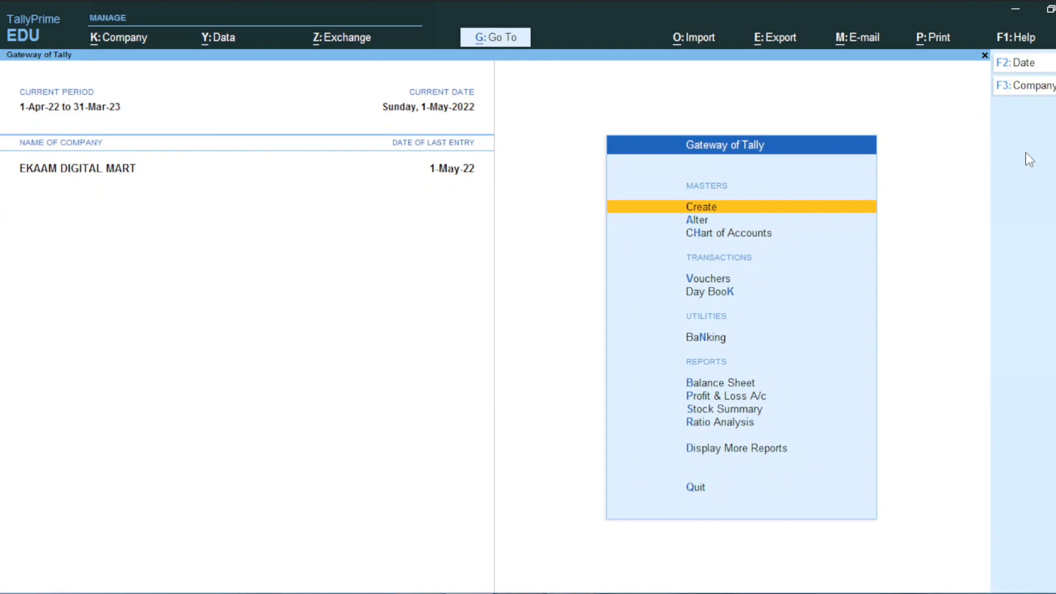
{"action": "key", "text": "Up"}
{"action": "key", "text": "Up"}
{"action": "key", "text": "Up"}
{"action": "key", "text": "Down"}
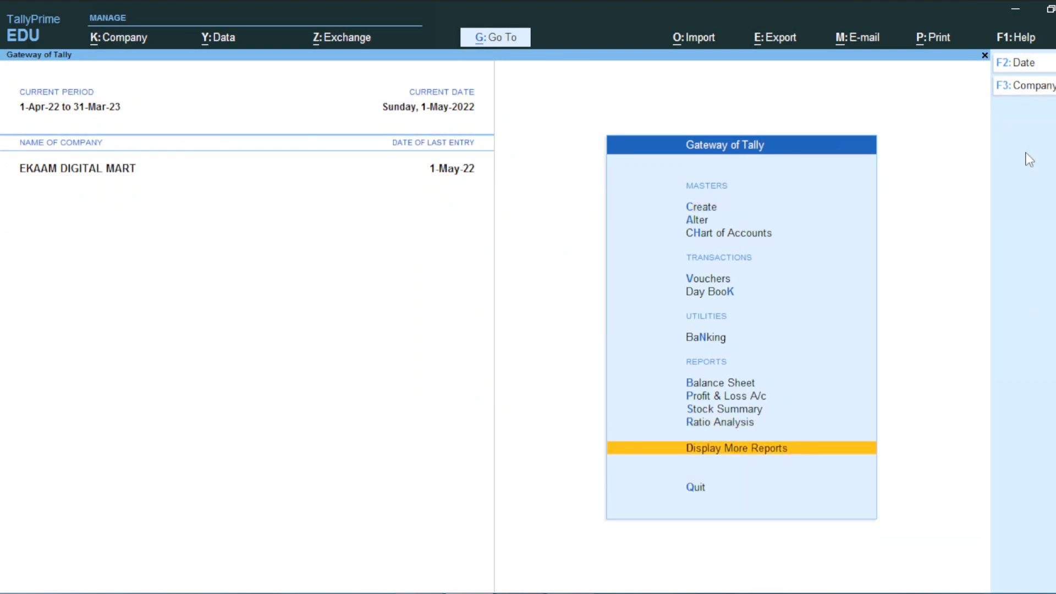
{"action": "key", "text": "Return"}
{"action": "key", "text": "Down"}
{"action": "key", "text": "Down"}
{"action": "key", "text": "Down"}
{"action": "key", "text": "Down"}
{"action": "key", "text": "Down"}
{"action": "key", "text": "Down"}
{"action": "key", "text": "Down"}
{"action": "key", "text": "Down"}
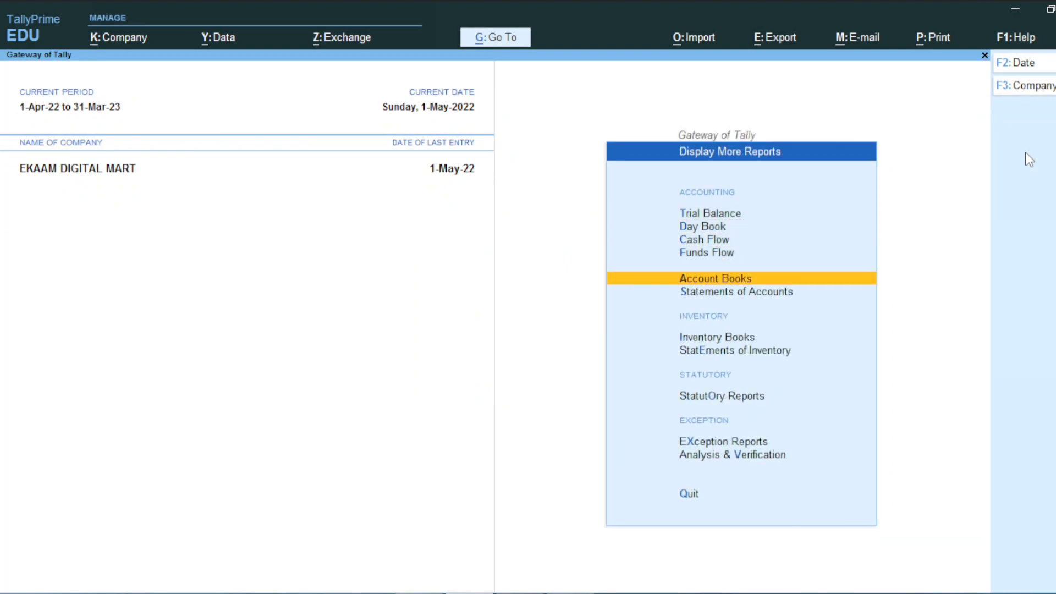
{"action": "key", "text": "Return"}
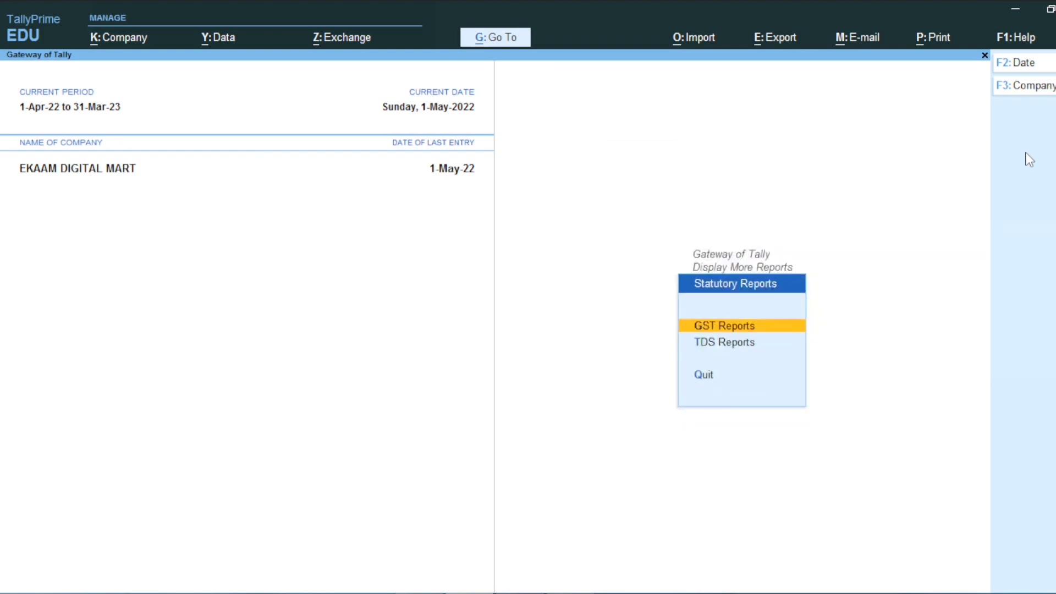
{"action": "key", "text": "Down"}
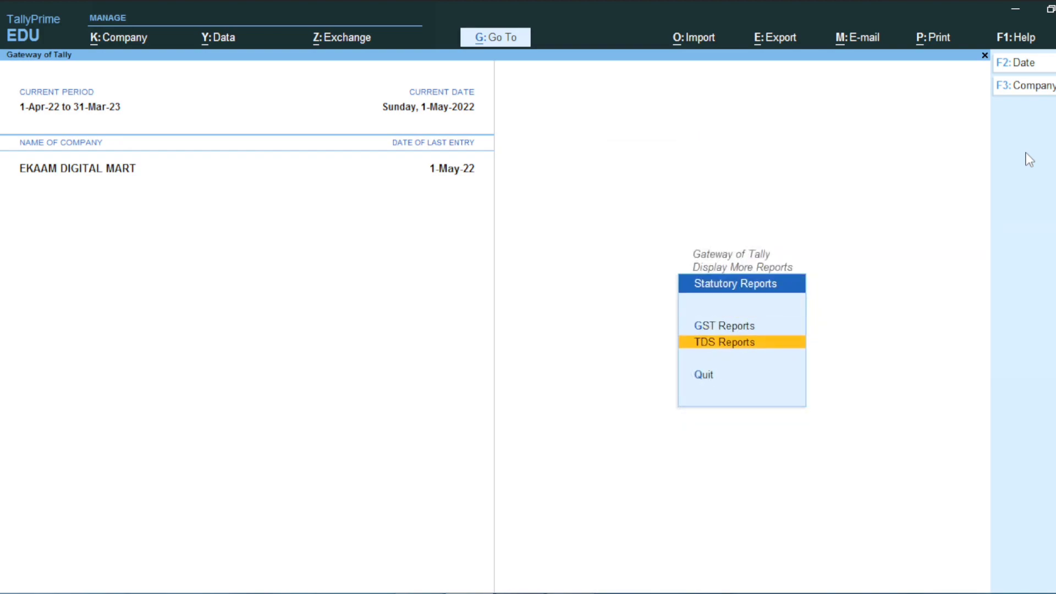
{"action": "key", "text": "Return"}
{"action": "key", "text": "Down"}
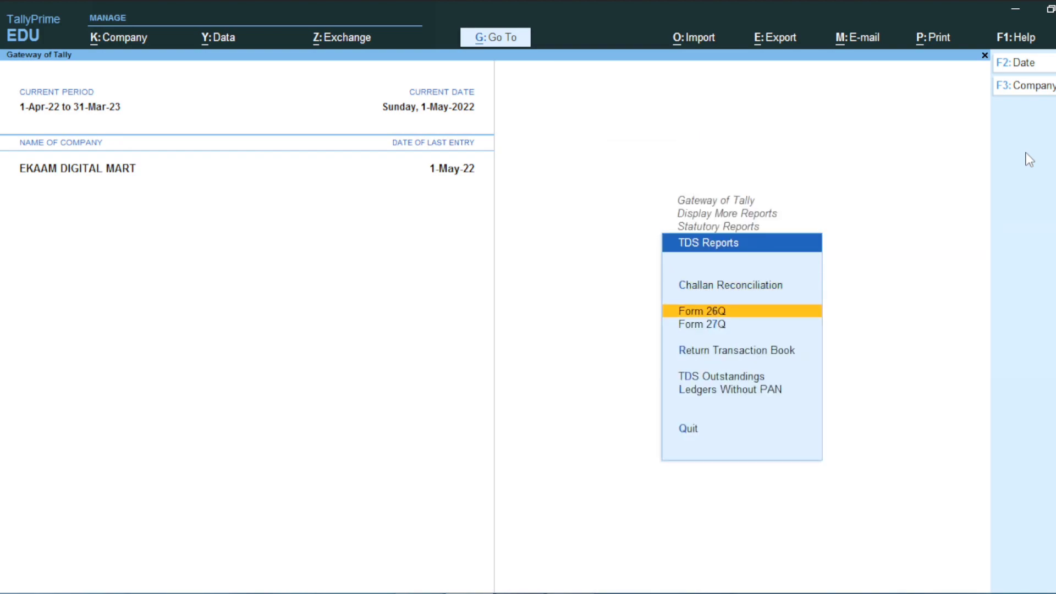
{"action": "key", "text": "Return"}
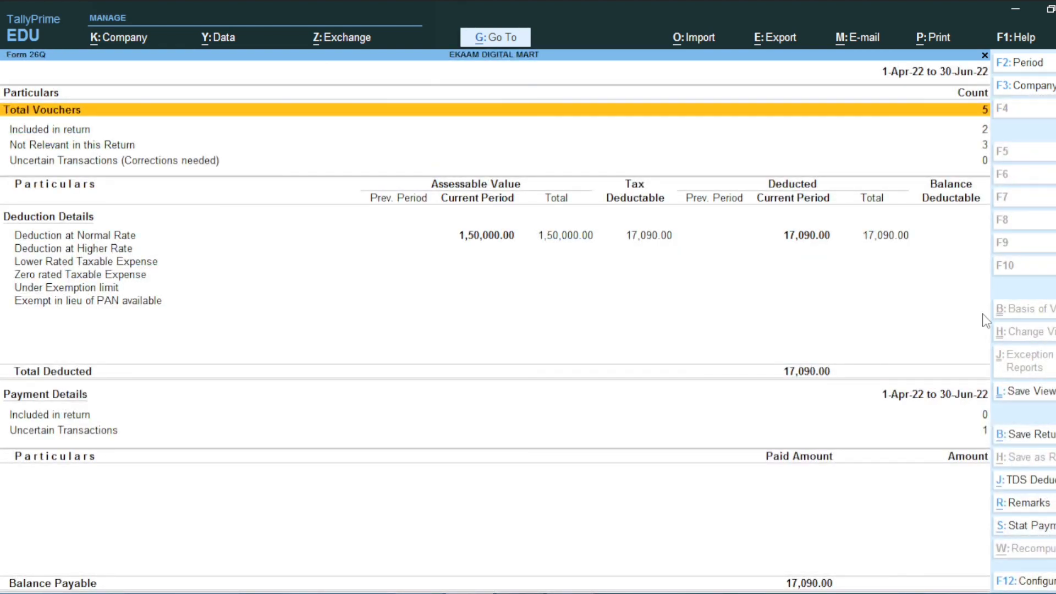
Start a TDS statutory payment from Form 26Q for 1-Apr-22 to 1-May-22, deducted till 1-5-2022, under section 192
{"action": "left_click", "coordinate": [1037, 529]}
{"action": "key", "text": "Down"}
{"action": "key", "text": "Return"}
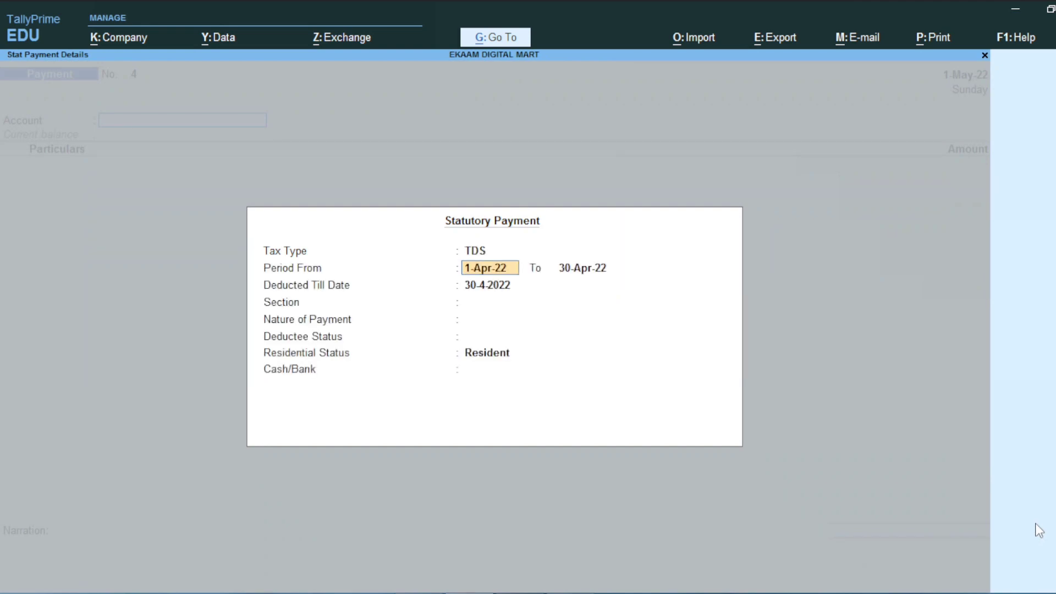
{"action": "key", "text": "Return"}
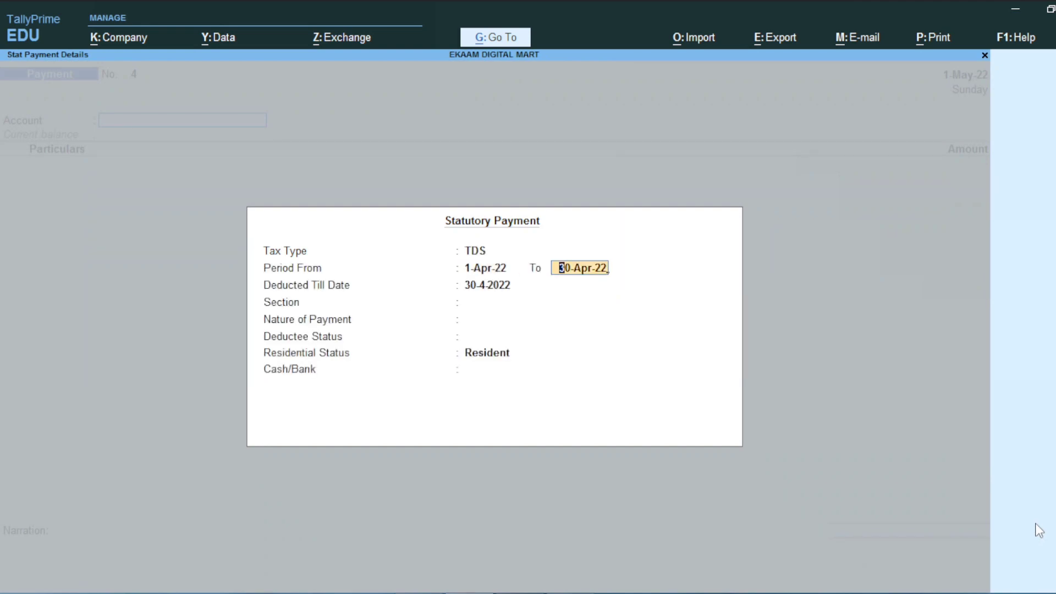
{"action": "type", "text": "1.5"}
{"action": "key", "text": "Return"}
{"action": "type", "text": "1.5"}
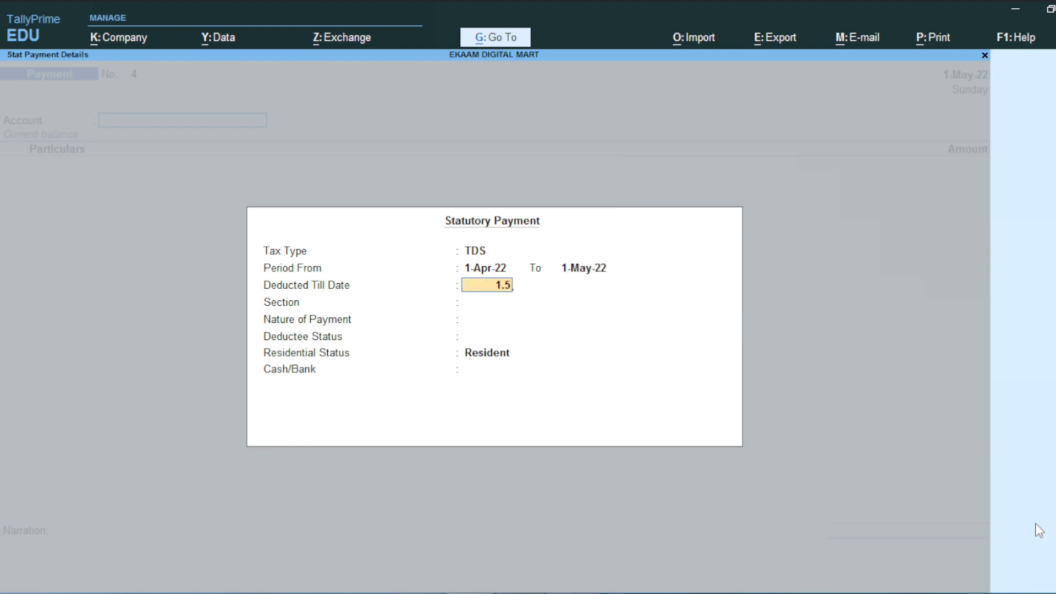
{"action": "key", "text": "Return"}
{"action": "key", "text": "Return"}
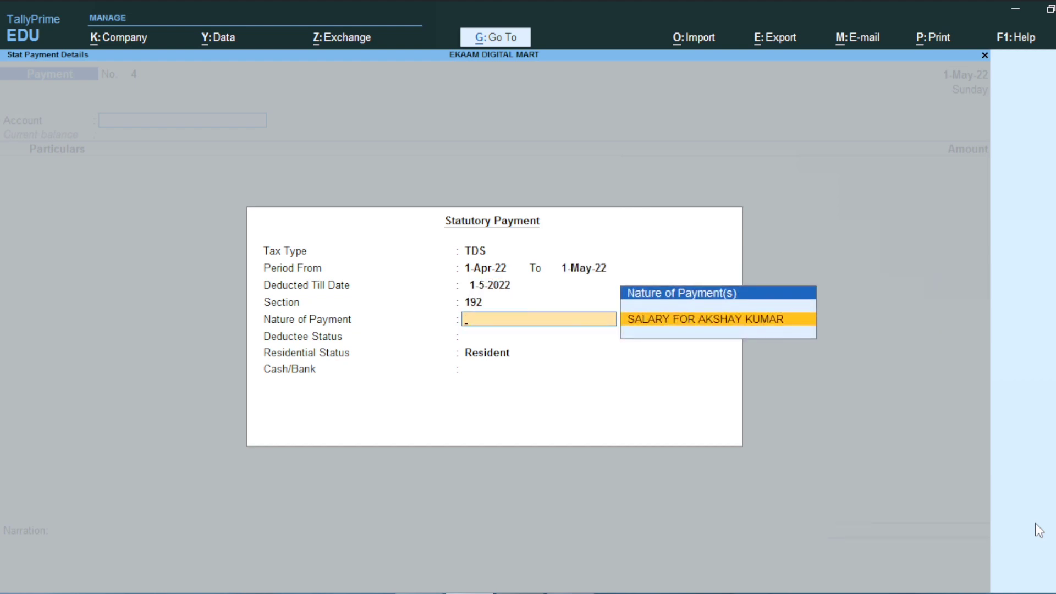
Choose nature of payment SALARY FOR AKSHAY KUMAR, deductee status Non Company and HDFC BANK, and accept the 14,380 cheque allocation
{"action": "key", "text": "Return"}
{"action": "key", "text": "Down"}
{"action": "key", "text": "Down"}
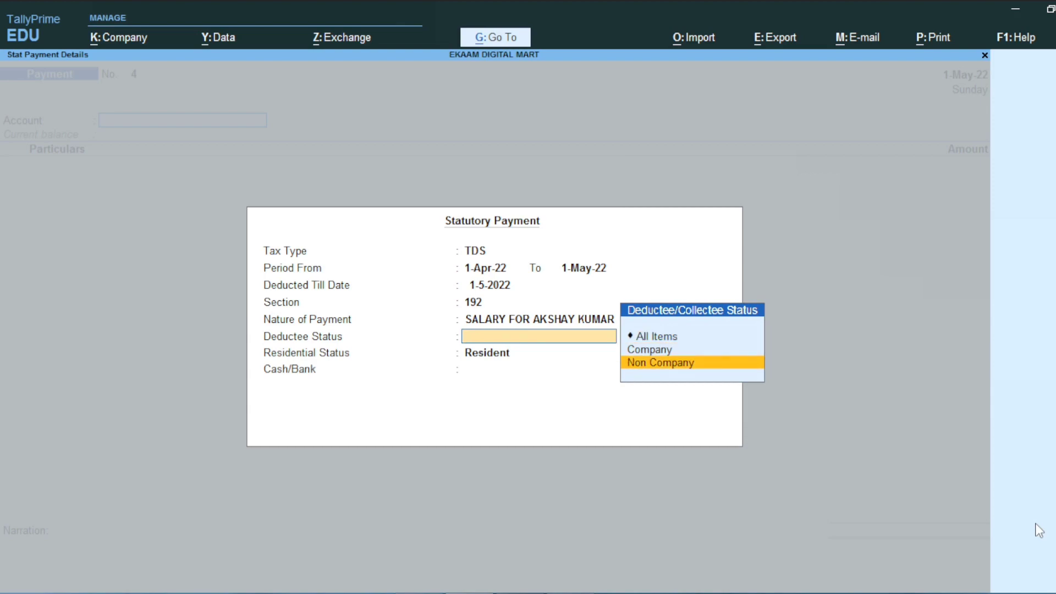
{"action": "key", "text": "Return"}
{"action": "key", "text": "Down"}
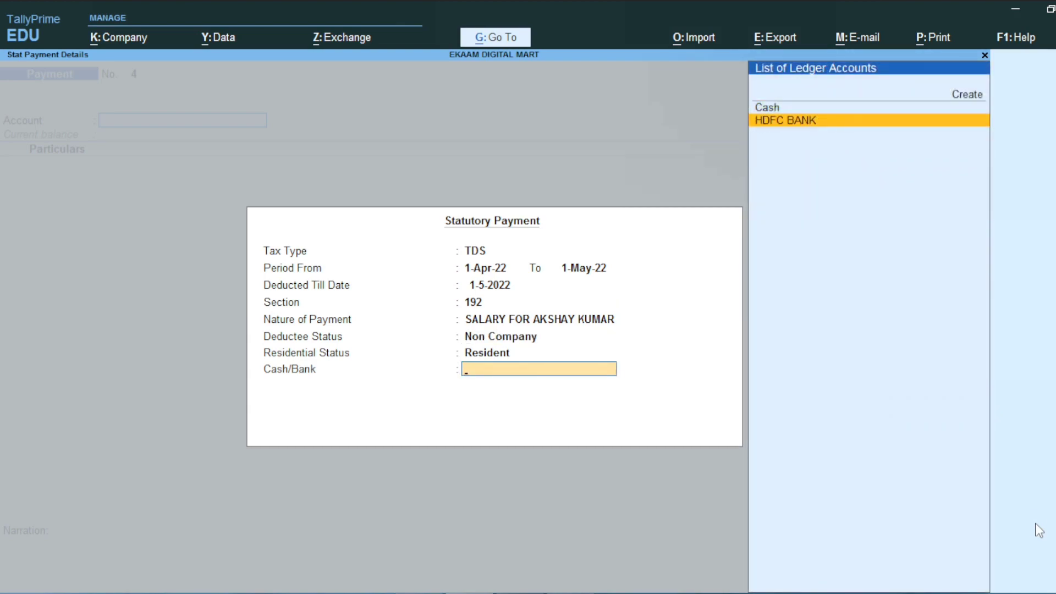
{"action": "key", "text": "Return"}
{"action": "key", "text": "Return"}
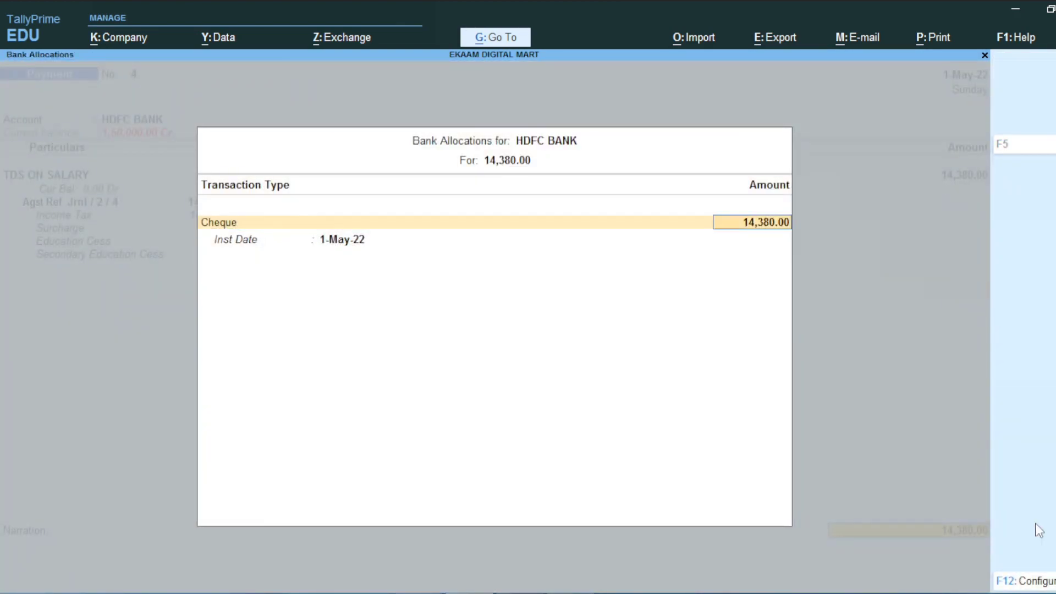
{"action": "key", "text": "Return"}
{"action": "key", "text": "Return"}
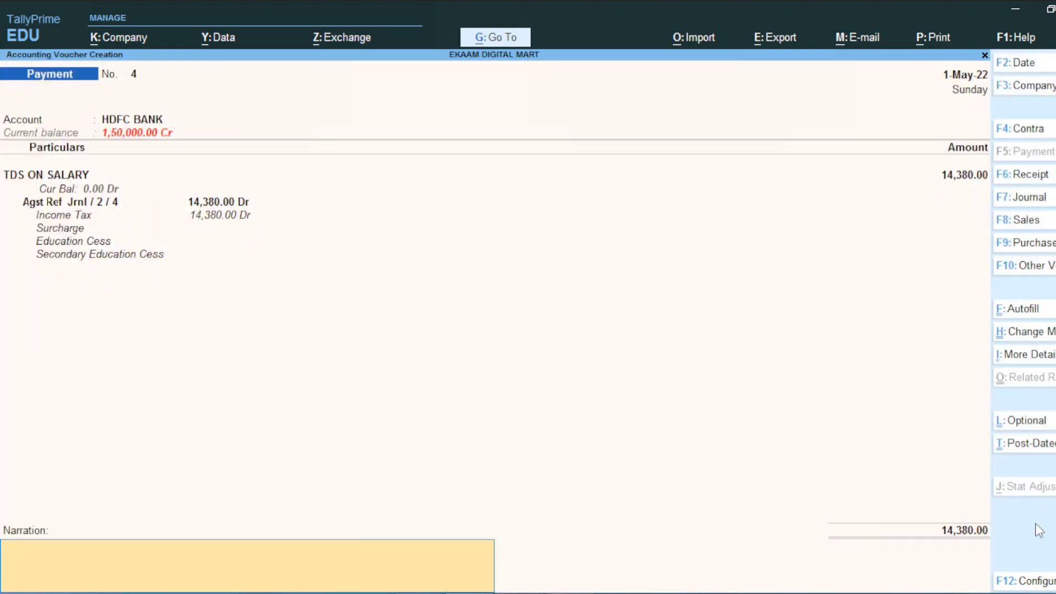
Preview the printed T.D.S. tax challan for this payment and examine its details enlarged
{"action": "key", "text": "alt+p"}
{"action": "key", "text": "i"}
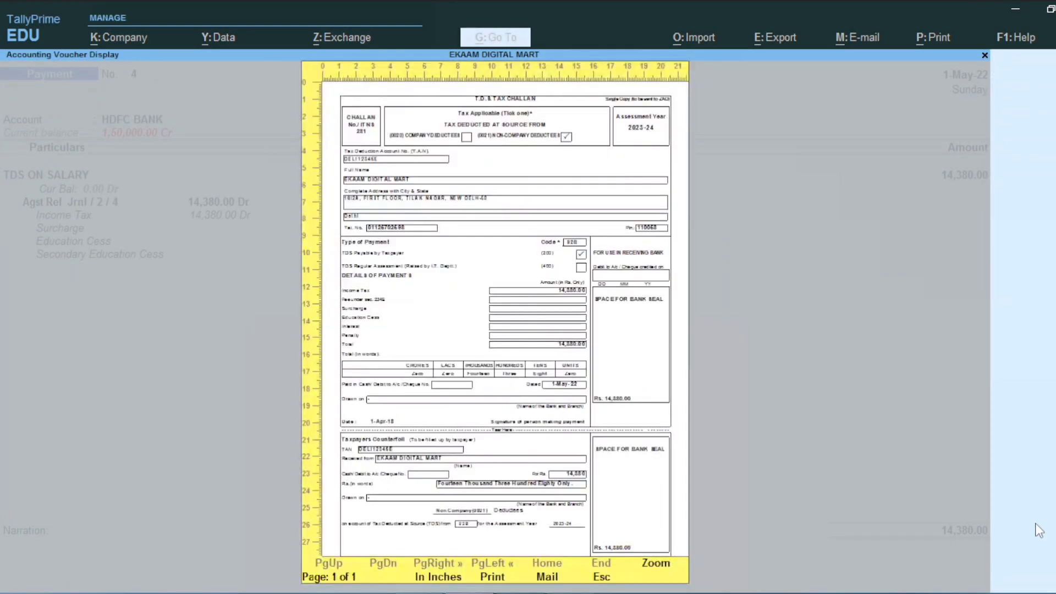
{"action": "key", "text": "alt+z"}
{"action": "scroll", "coordinate": [1039, 530], "scroll_direction": "down", "scroll_amount": 6}
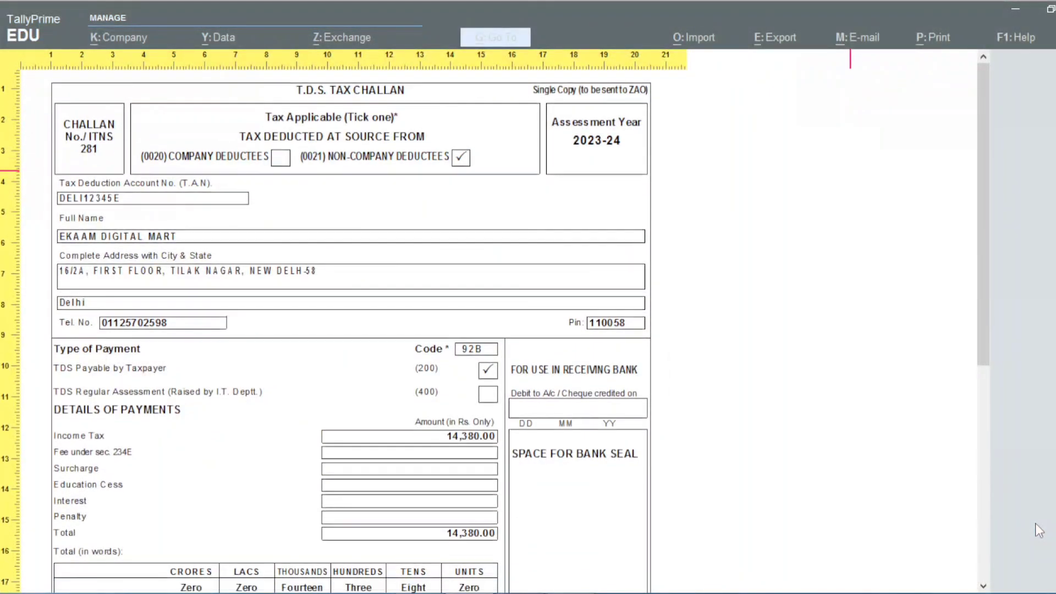